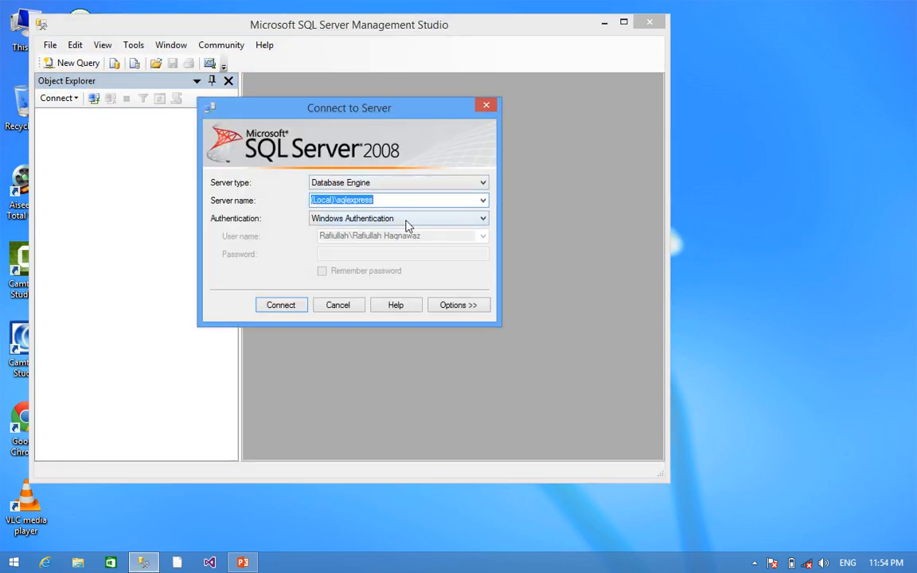
Connect to the (Local)\sqlexpress server with Windows Authentication and create a new database named Al_Muslim
{"action": "left_click", "coordinate": [285, 306]}
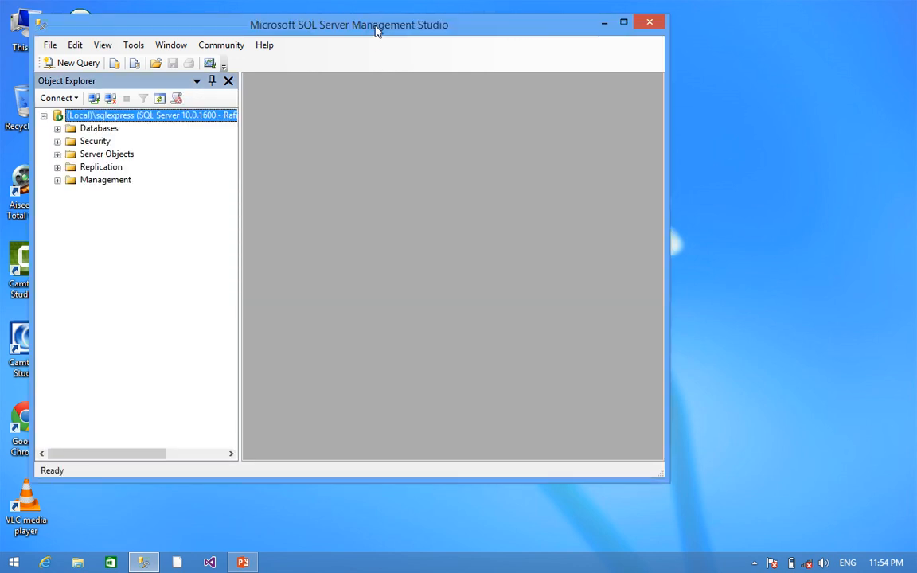
{"action": "double_click", "coordinate": [377, 30]}
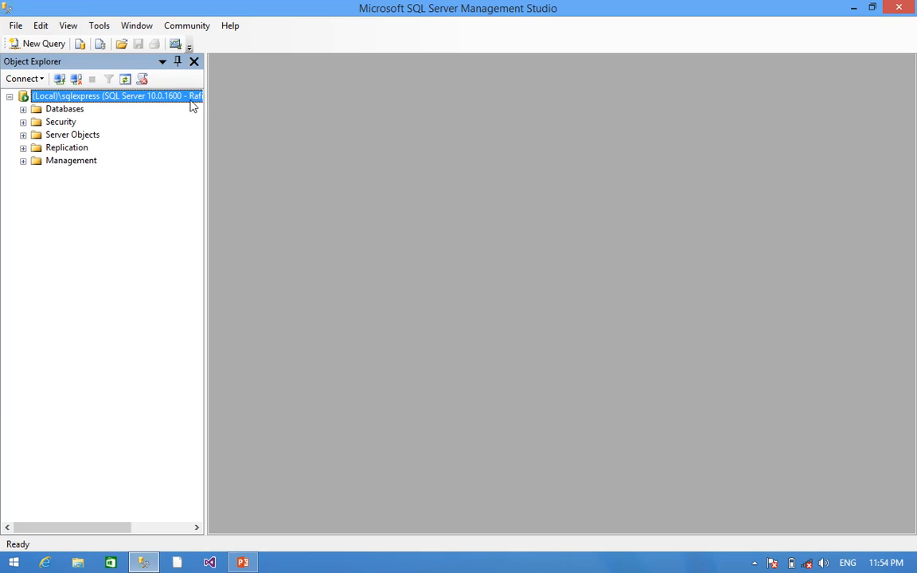
{"action": "right_click", "coordinate": [56, 113]}
{"action": "left_click", "coordinate": [71, 118]}
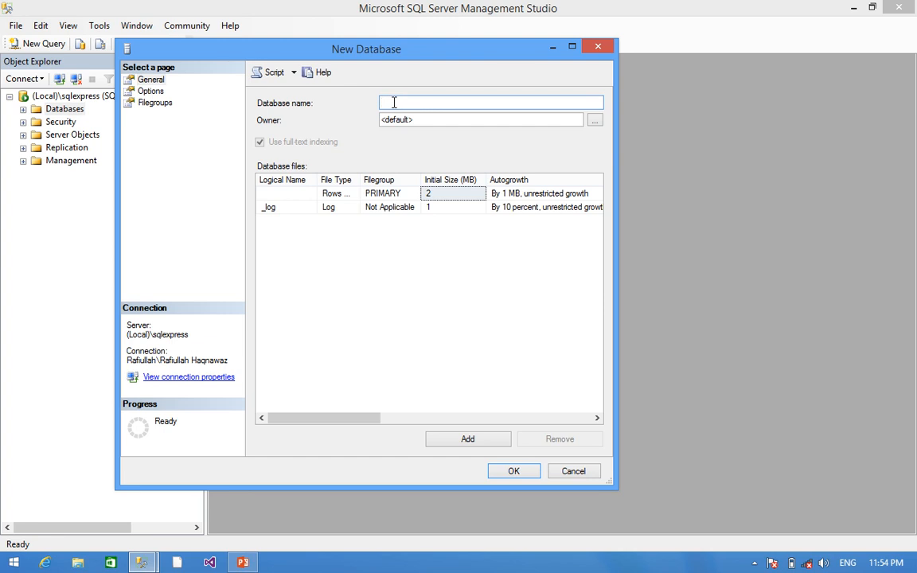
{"action": "type", "text": "Al_Muslim"}
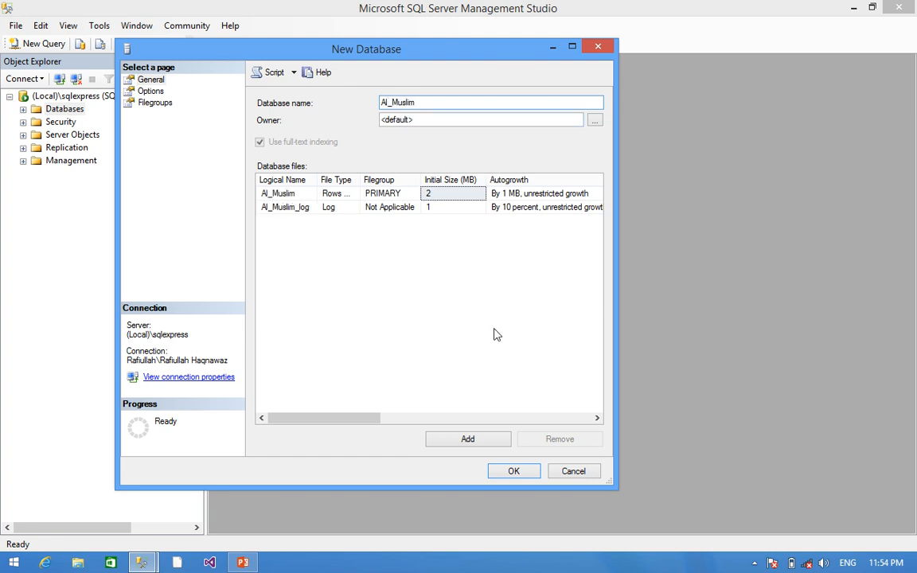
{"action": "left_click", "coordinate": [510, 474]}
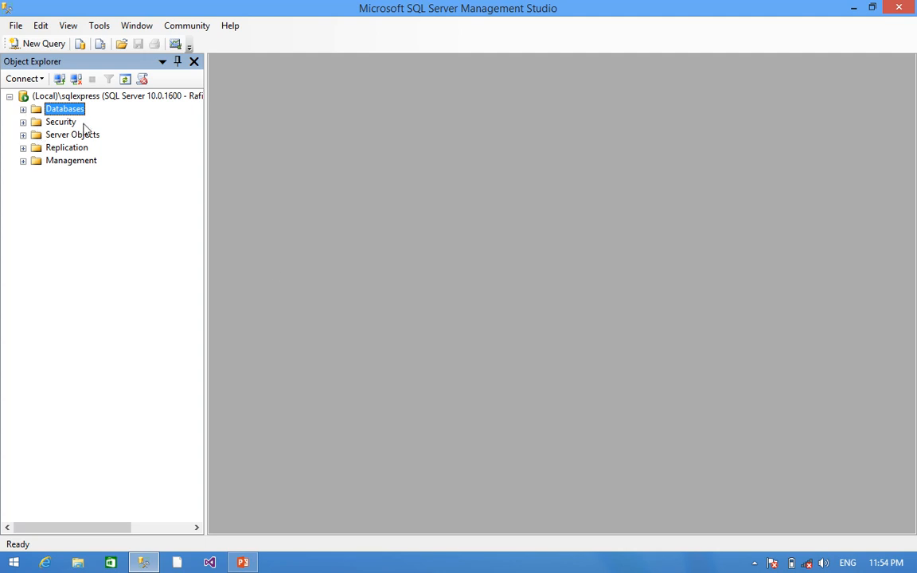
Expand the Al_Muslim database and start designing a new table in it
{"action": "left_click", "coordinate": [23, 110]}
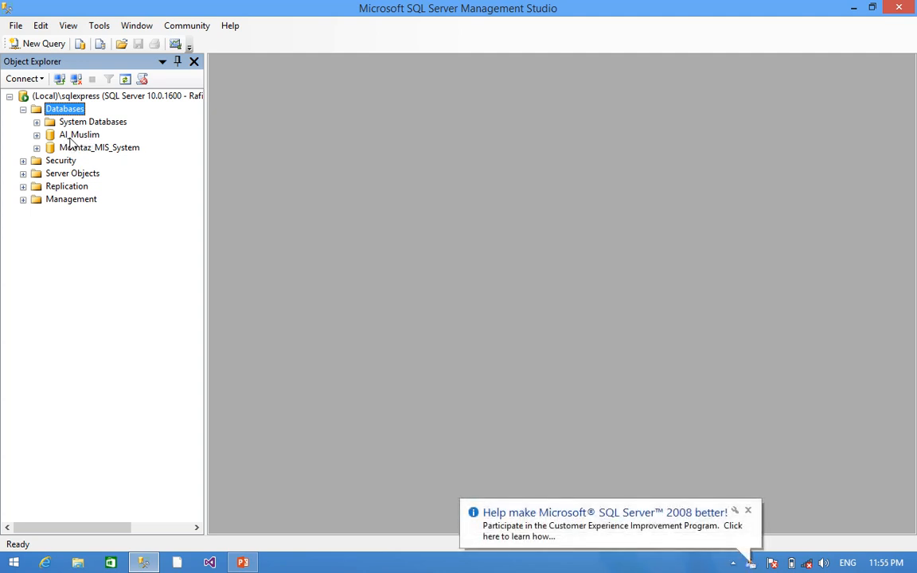
{"action": "left_click", "coordinate": [36, 135]}
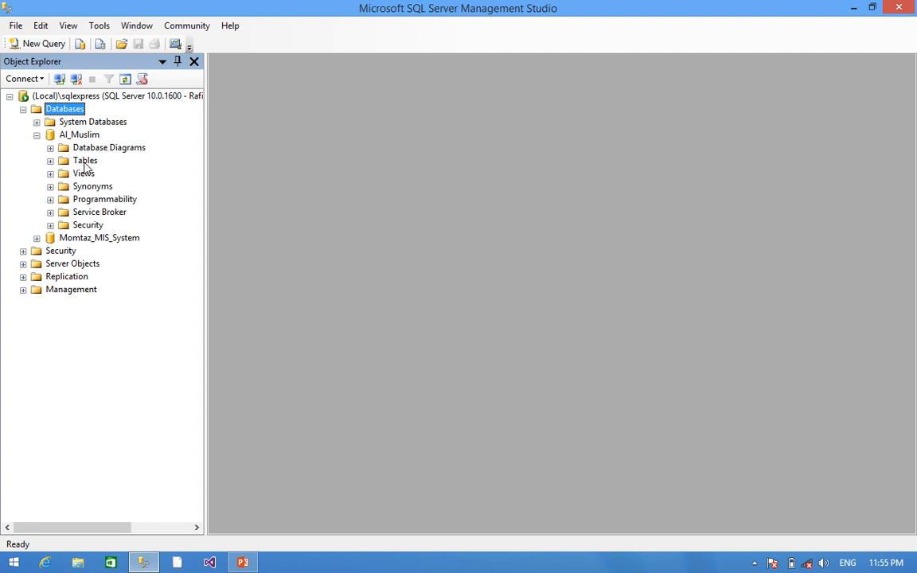
{"action": "right_click", "coordinate": [85, 165]}
{"action": "left_click", "coordinate": [104, 170]}
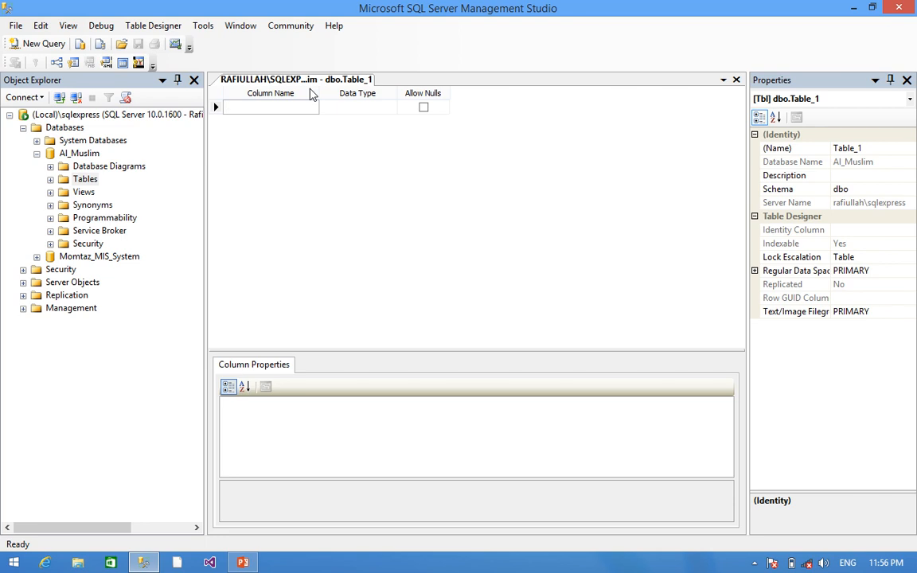
Add the columns S_reg_id, Name, Last_Name and F.Name to the new table
{"action": "type", "text": "S"}
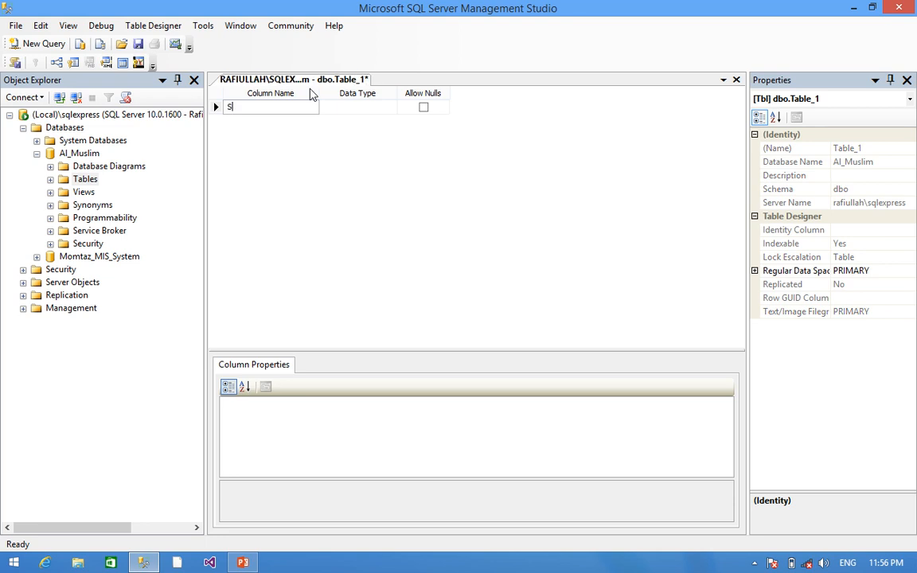
{"action": "type", "text": "_reg_id"}
{"action": "key", "text": "Return"}
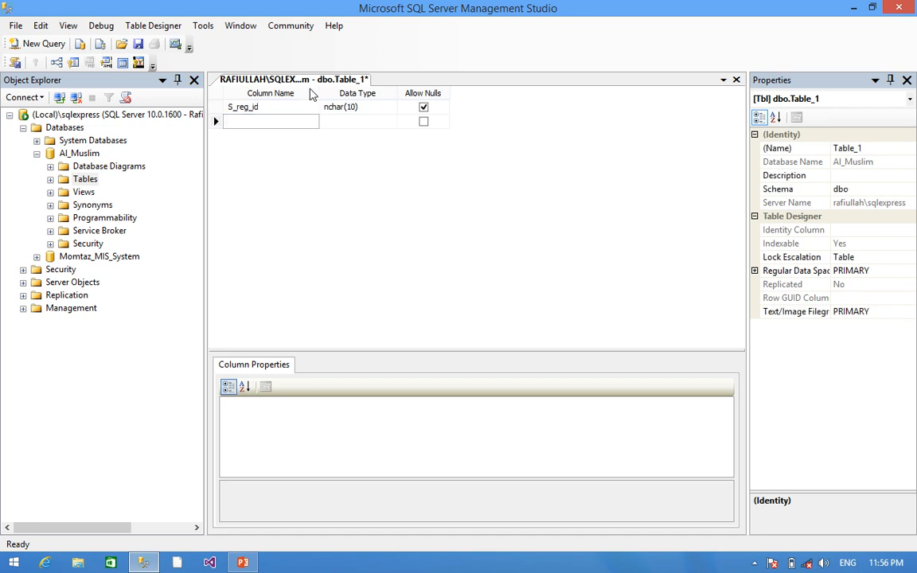
{"action": "type", "text": "Name"}
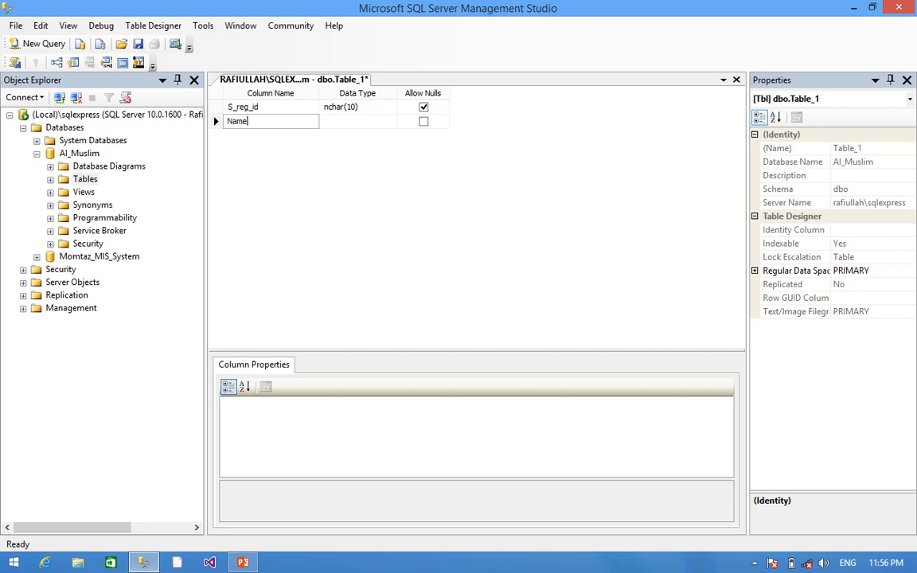
{"action": "key", "text": "Return"}
{"action": "type", "text": "Last_Name"}
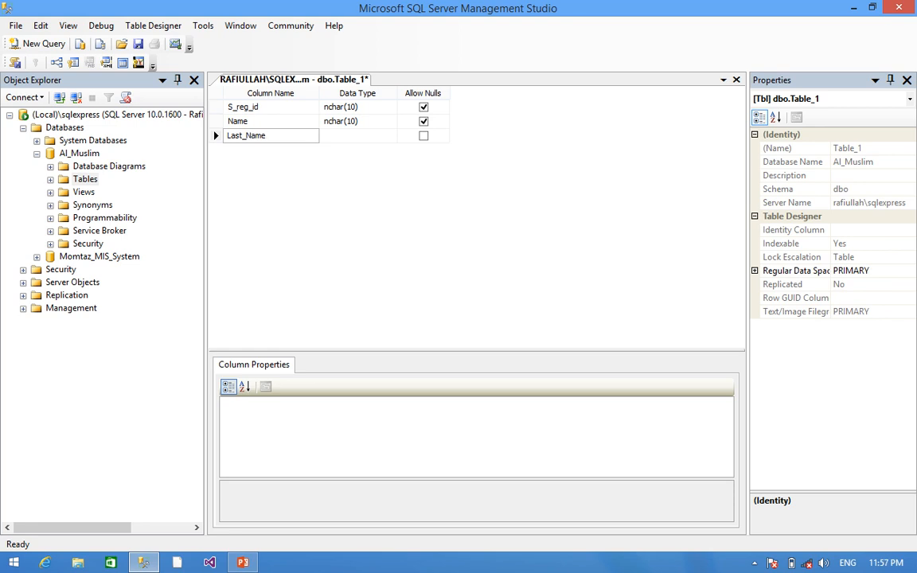
{"action": "key", "text": "Return"}
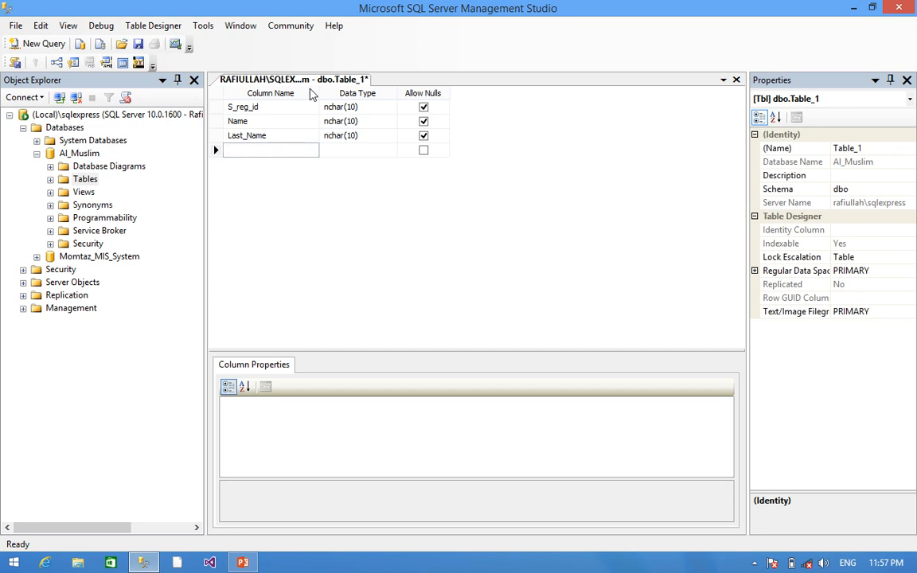
{"action": "type", "text": "F.Name"}
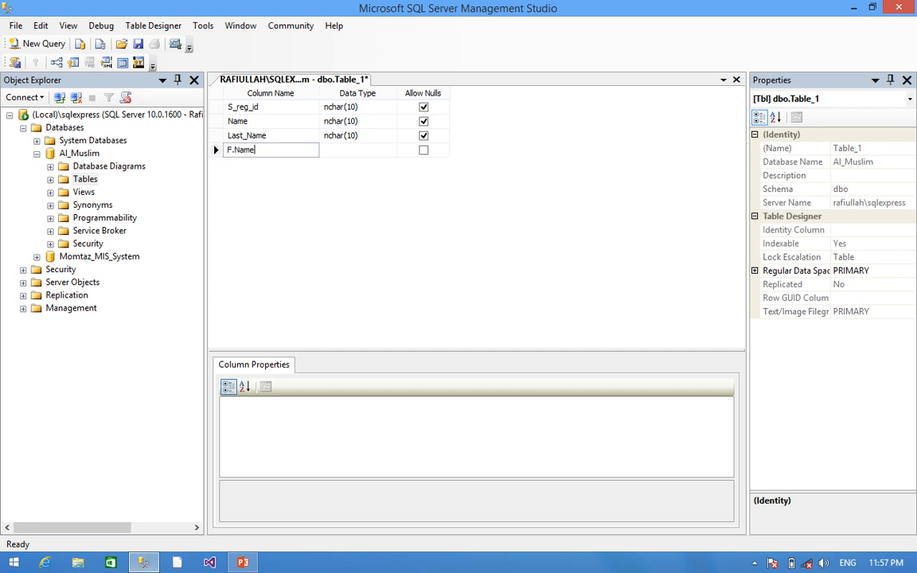
{"action": "key", "text": "Return"}
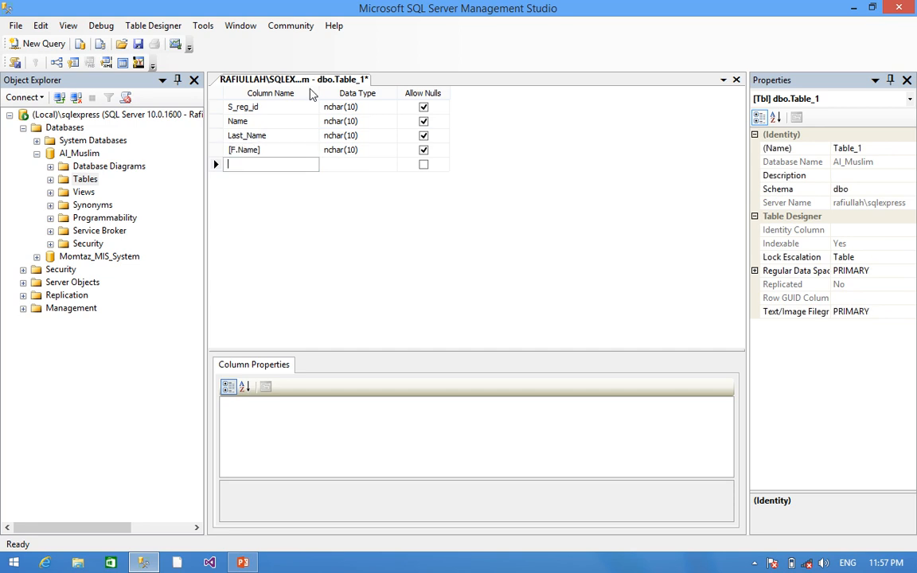
Rename the F.Name column to F_Name
{"action": "left_click", "coordinate": [266, 149]}
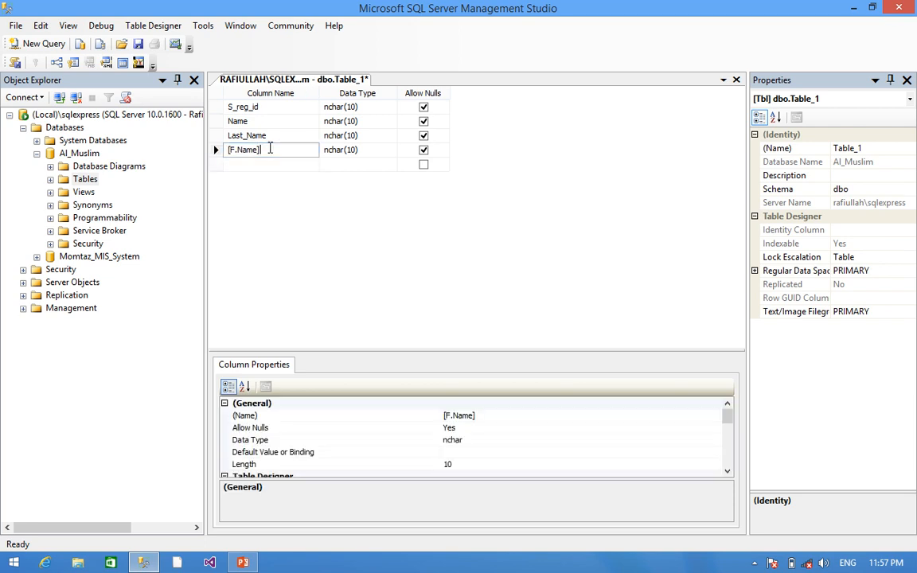
{"action": "key", "text": "BackSpace"}
{"action": "key", "text": "BackSpace"}
{"action": "key", "text": "BackSpace"}
{"action": "key", "text": "BackSpace"}
{"action": "key", "text": "BackSpace"}
{"action": "key", "text": "BackSpace"}
{"action": "type", "text": "F"}
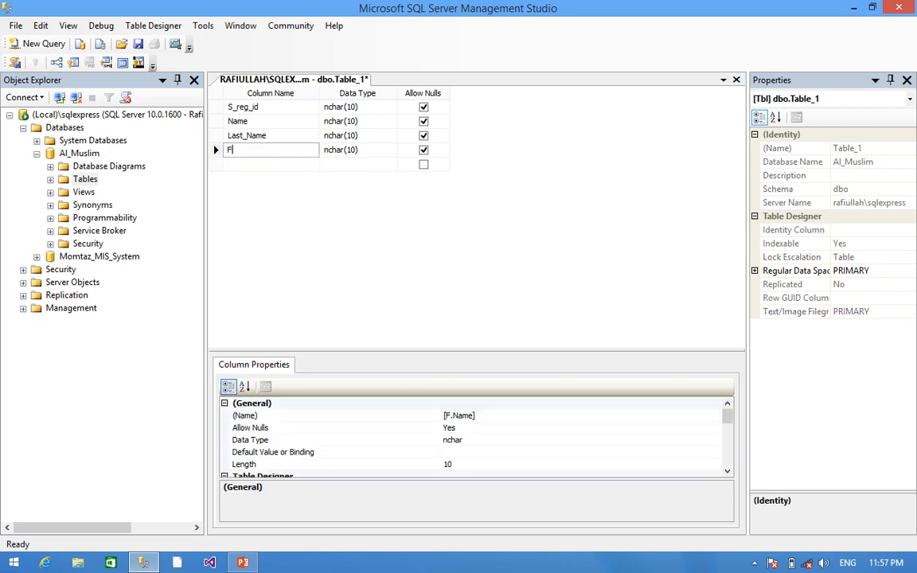
{"action": "type", "text": "_Name"}
{"action": "key", "text": "Down"}
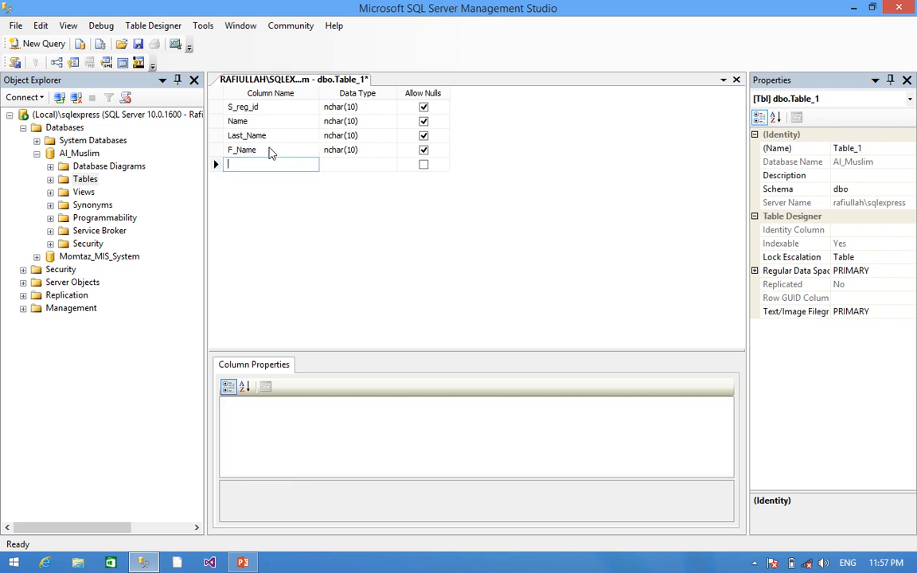
Add the columns NIC, Gender and Contact below F_Name in the table design
{"action": "type", "text": "NIC"}
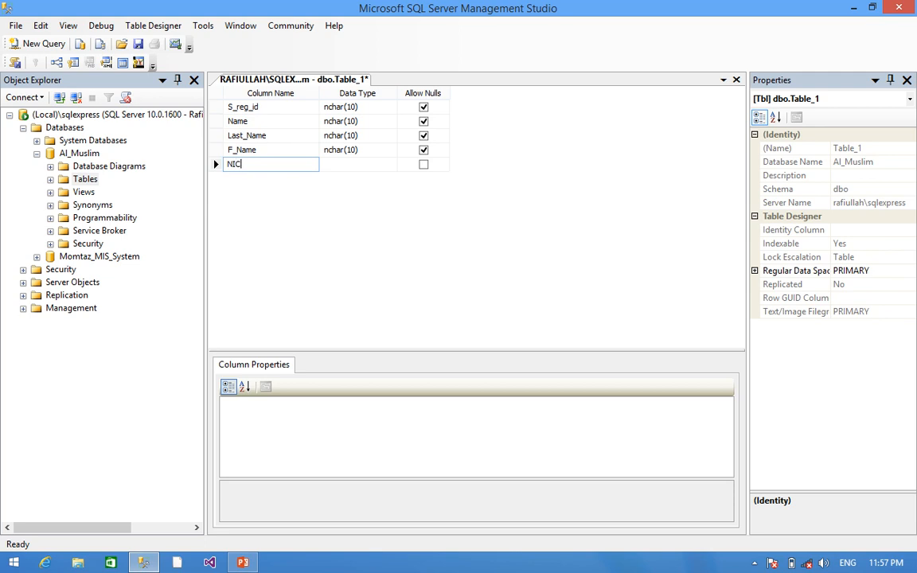
{"action": "key", "text": "Down"}
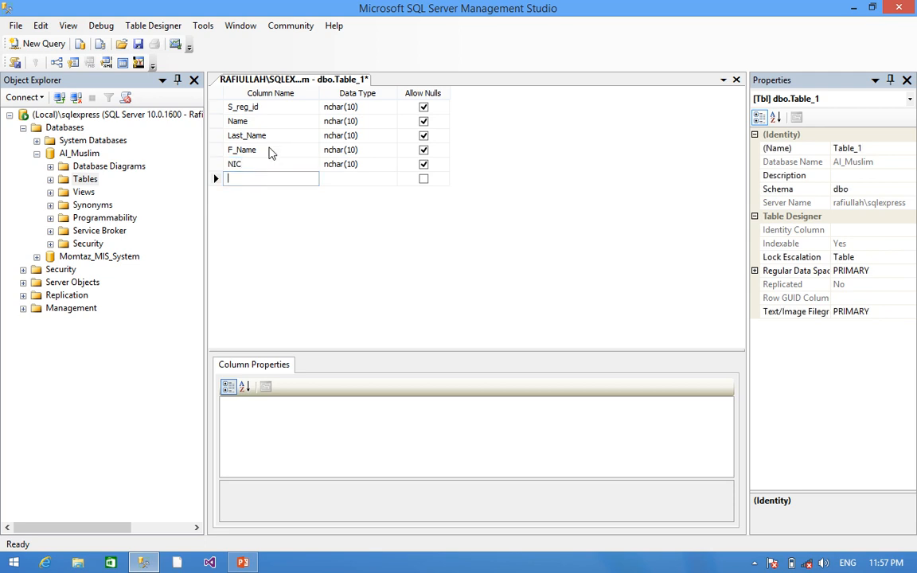
{"action": "type", "text": "Gen"}
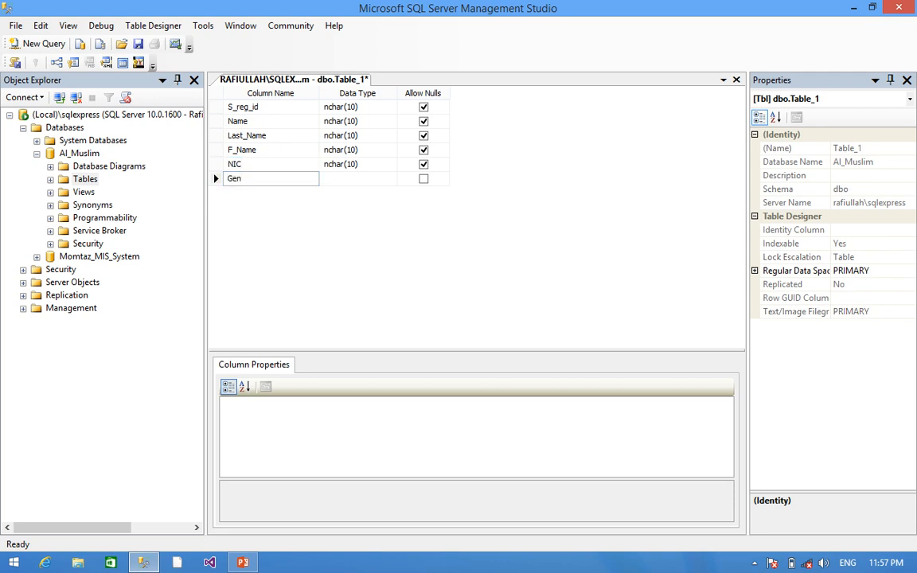
{"action": "type", "text": "der"}
{"action": "key", "text": "Return"}
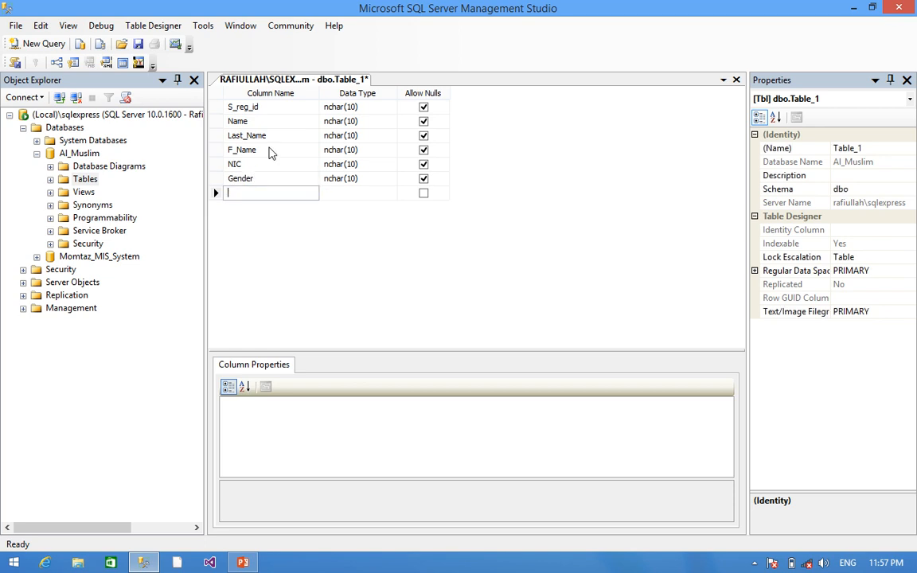
{"action": "type", "text": "Conta"}
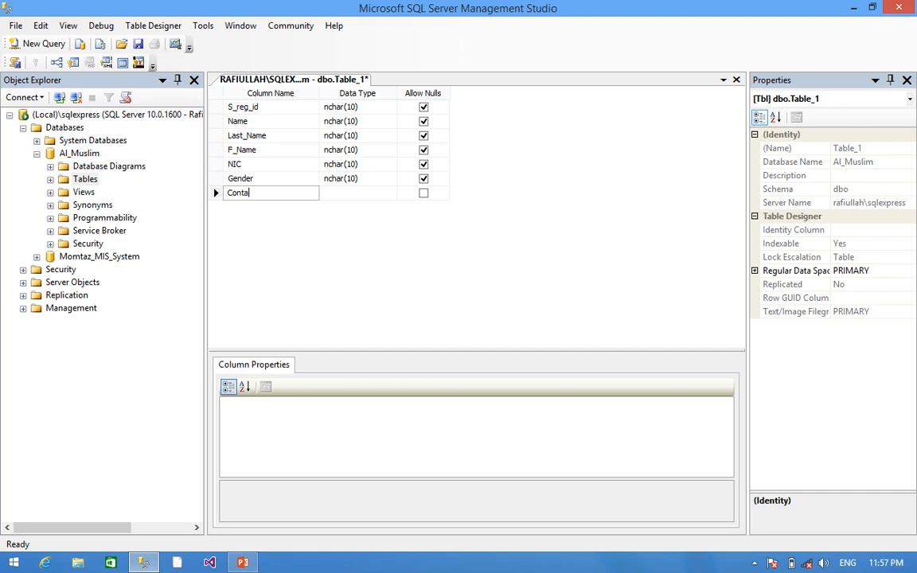
{"action": "type", "text": "ct"}
{"action": "key", "text": "Return"}
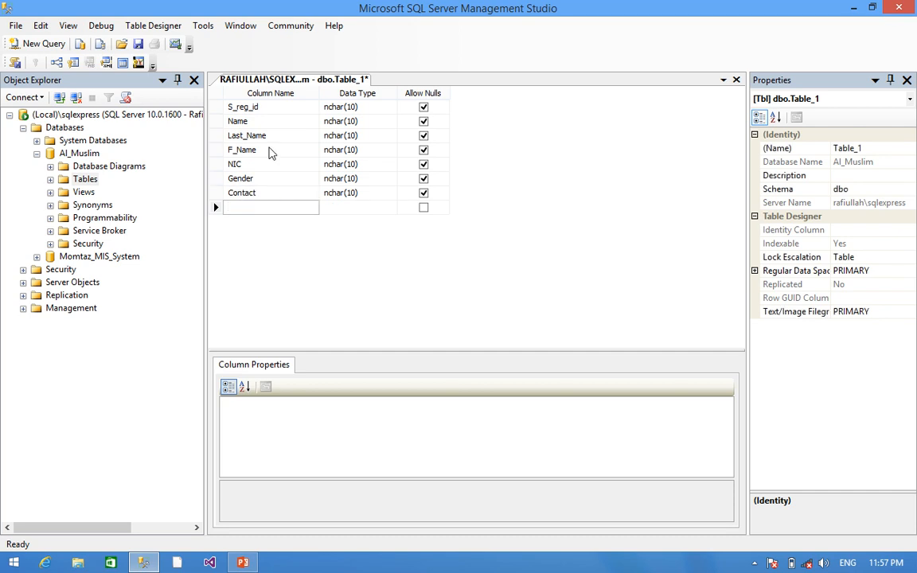
Add an Address column below Contact, followed by an Image column
{"action": "type", "text": "Image"}
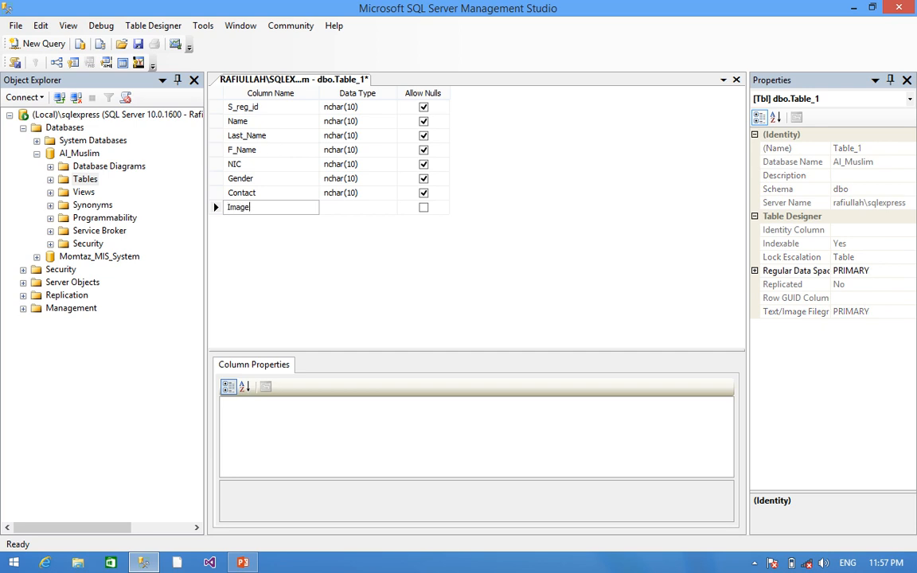
{"action": "key", "text": "BackSpace"}
{"action": "key", "text": "BackSpace"}
{"action": "key", "text": "BackSpace"}
{"action": "type", "text": "Address"}
{"action": "key", "text": "Return"}
{"action": "type", "text": "Image"}
{"action": "key", "text": "Return"}
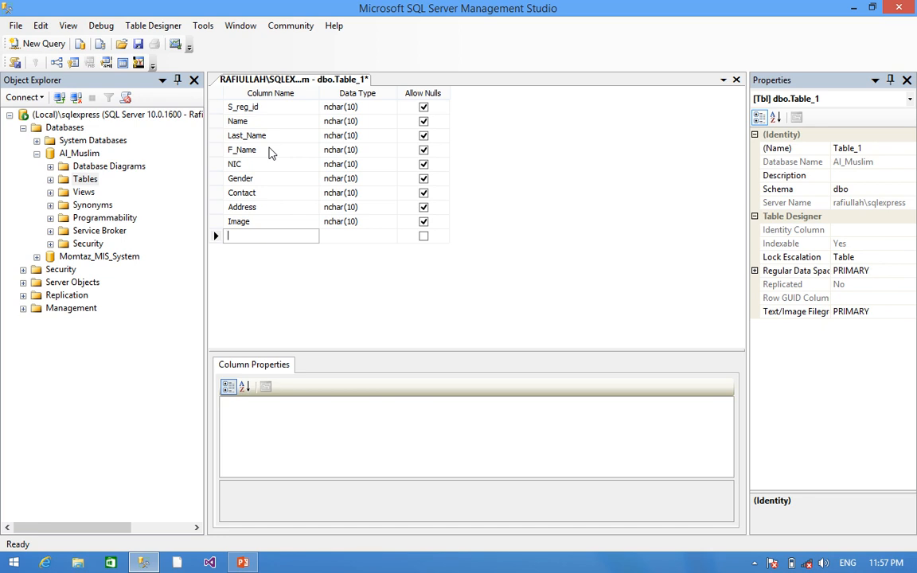
Add the columns Reg_Fee, Date and User_login at the end of the column list
{"action": "type", "text": "Regi"}
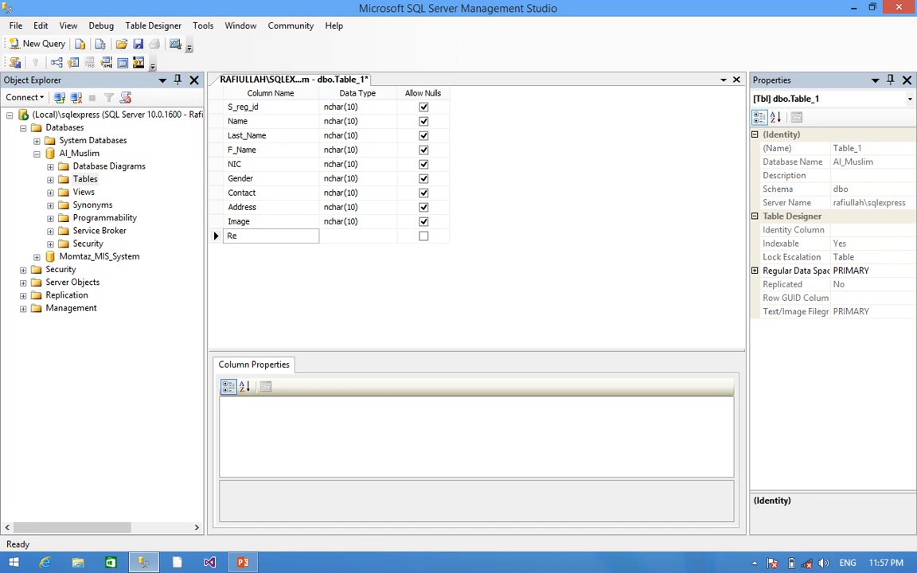
{"action": "key", "text": "BackSpace"}
{"action": "type", "text": "_Fee"}
{"action": "key", "text": "Return"}
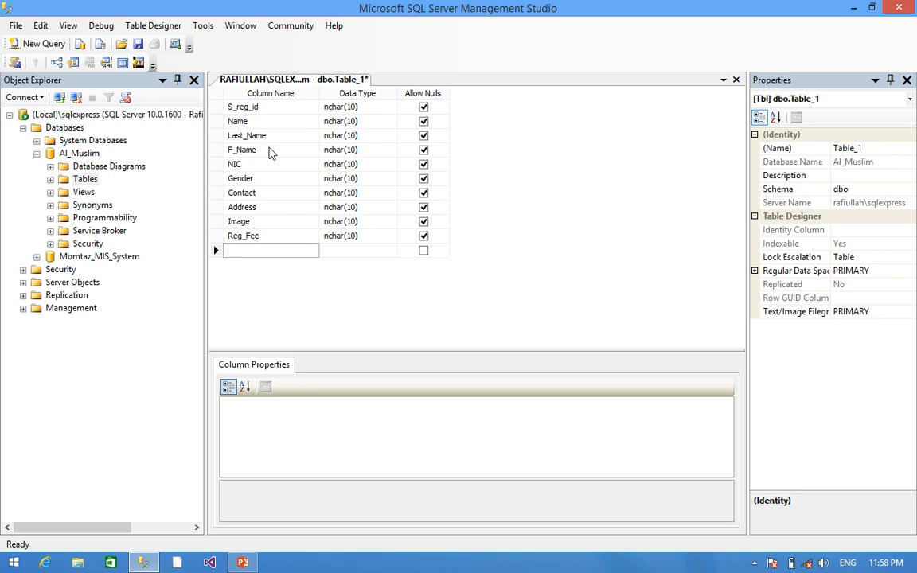
{"action": "type", "text": "Date"}
{"action": "key", "text": "Return"}
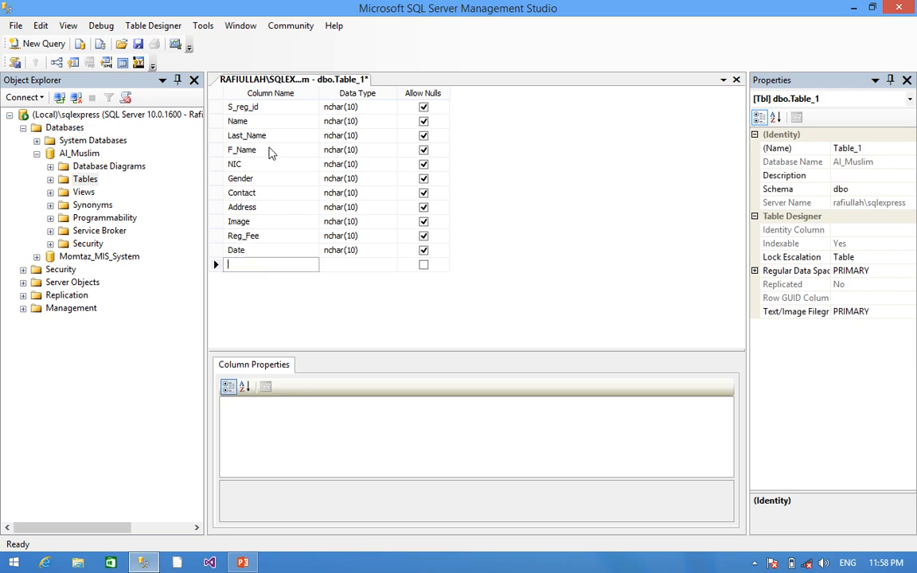
{"action": "type", "text": "U"}
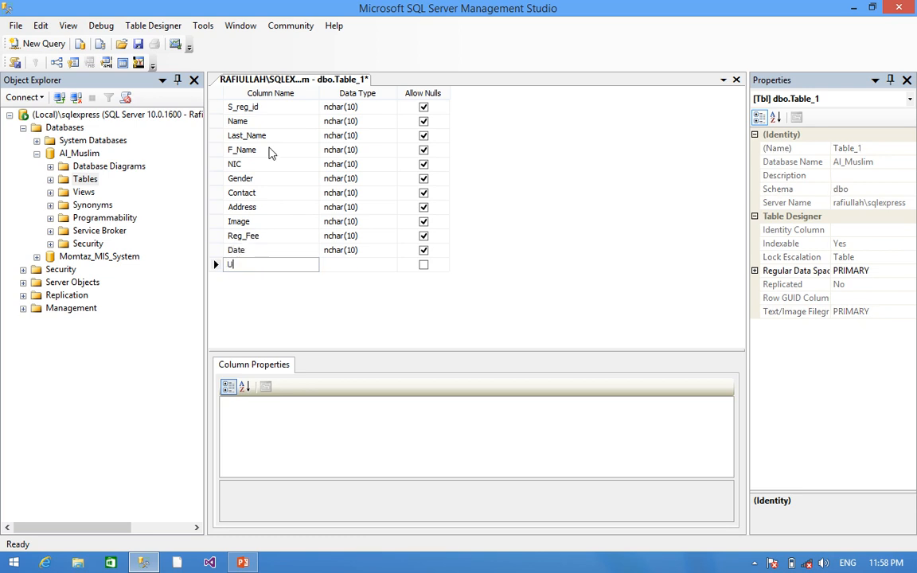
{"action": "type", "text": "ser_login"}
Set the data type of S_reg_id to int and of Name, Last_Name and F_Name to nvarchar(50)
{"action": "left_click", "coordinate": [341, 106]}
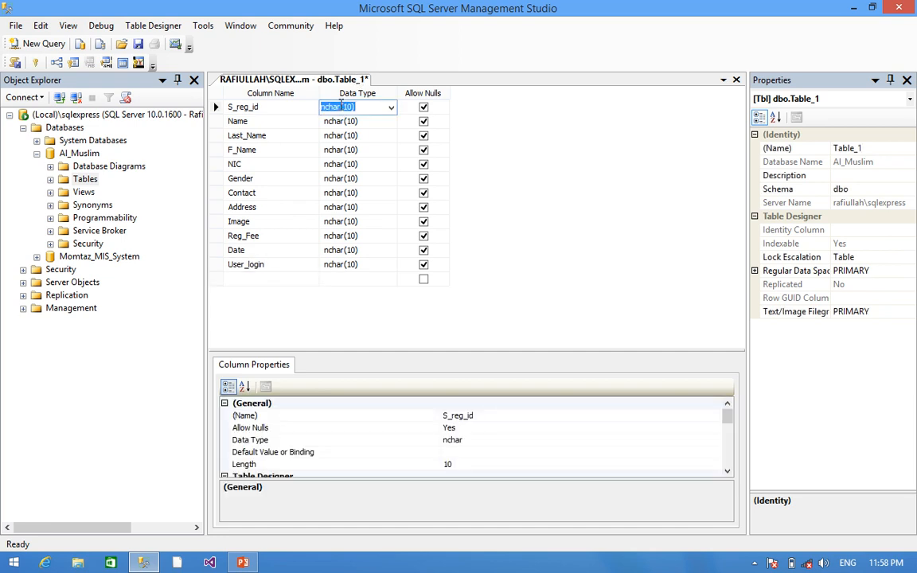
{"action": "type", "text": "int"}
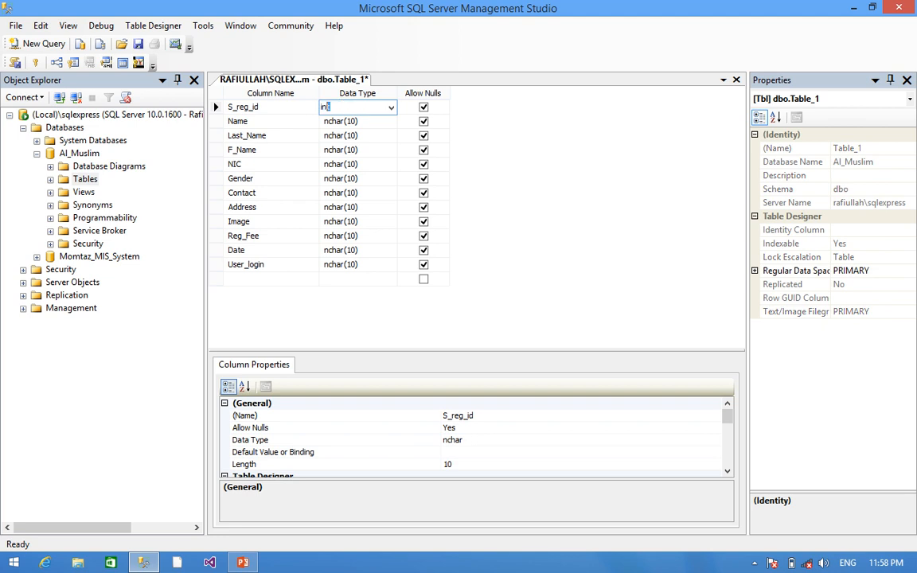
{"action": "key", "text": "Down"}
{"action": "type", "text": "nvarchar(50)"}
{"action": "key", "text": "Down"}
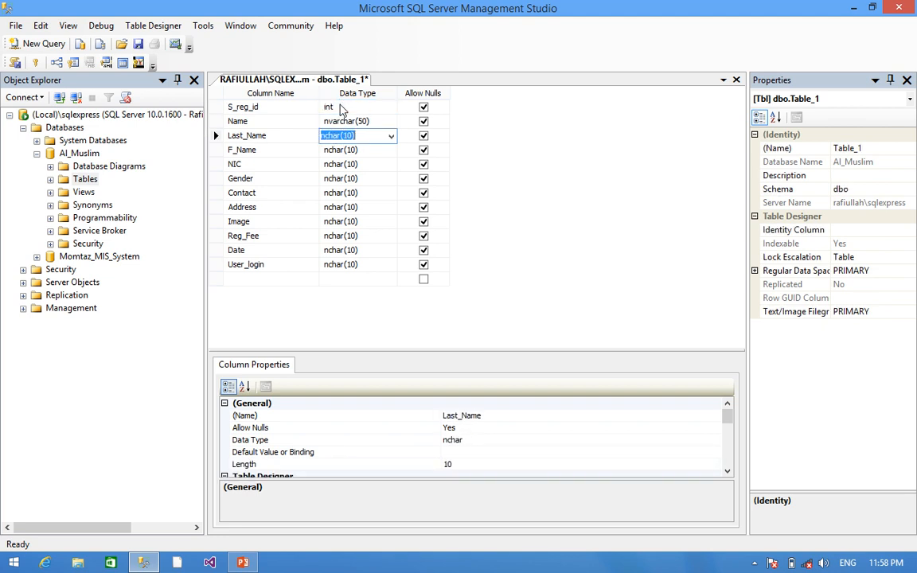
{"action": "type", "text": "nvarchar(50)"}
{"action": "key", "text": "Down"}
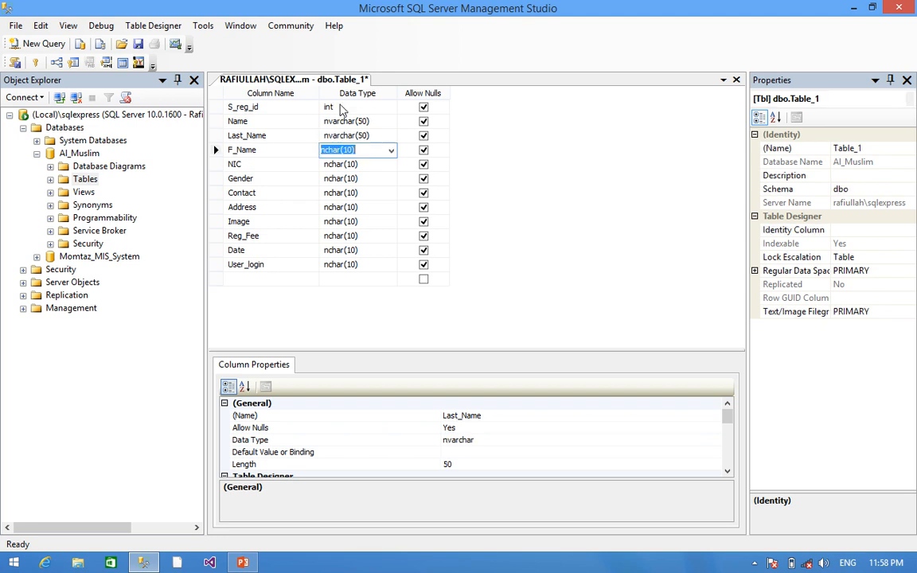
{"action": "type", "text": "nvarchar(50)"}
{"action": "key", "text": "Down"}
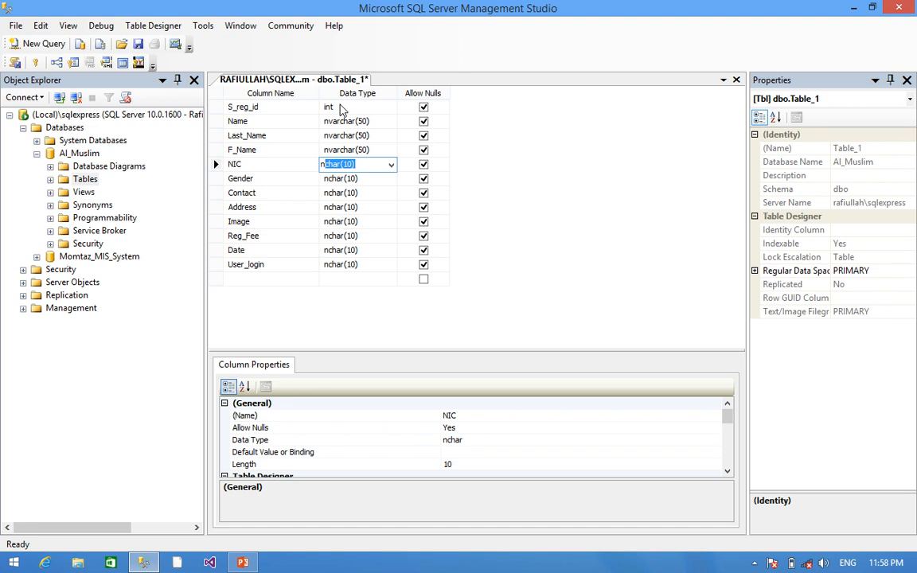
Set the data type of the NIC, Gender, Contact and Address columns to nvarchar(50)
{"action": "type", "text": "nn"}
{"action": "key", "text": "BackSpace"}
{"action": "type", "text": "var"}
{"action": "key", "text": "Return"}
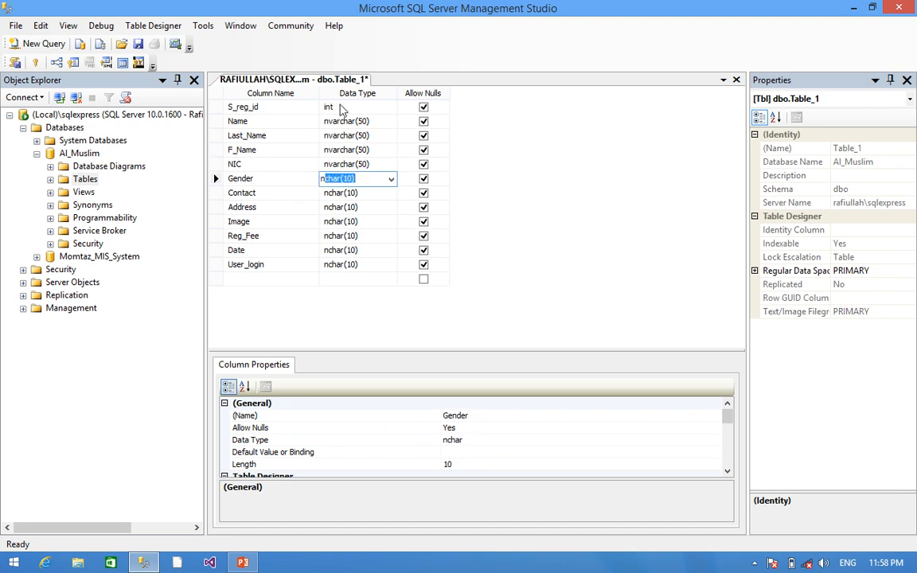
{"action": "type", "text": "nvar"}
{"action": "key", "text": "Return"}
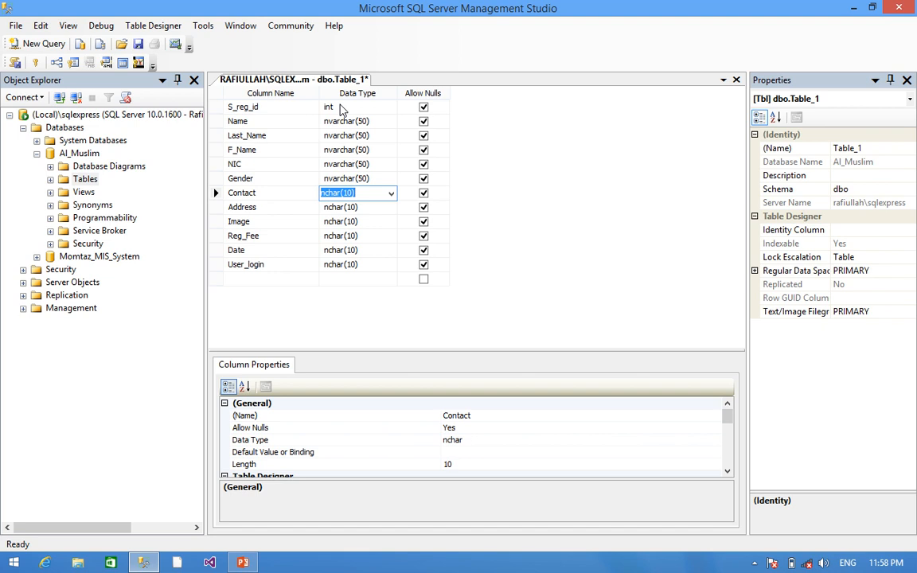
{"action": "type", "text": "nv"}
{"action": "key", "text": "Return"}
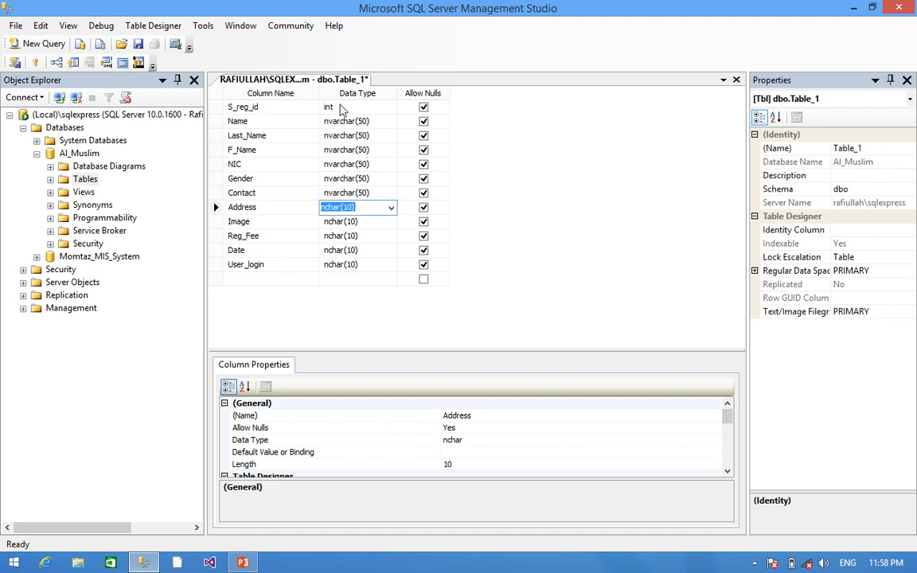
{"action": "type", "text": "nv"}
{"action": "key", "text": "Return"}
Set the data type of Image to image, Reg_Fee to float, Date to date and User_login to nvarchar(50)
{"action": "type", "text": "image"}
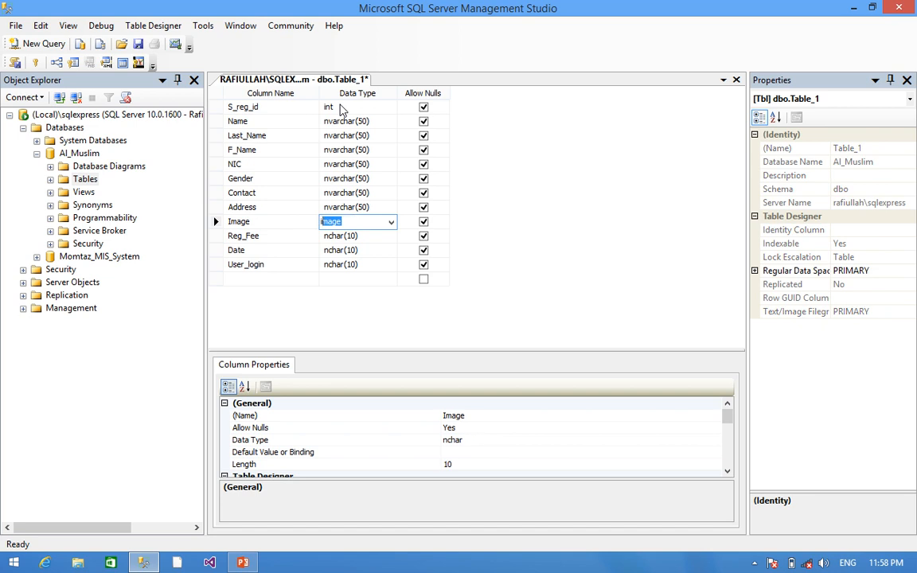
{"action": "key", "text": "Return"}
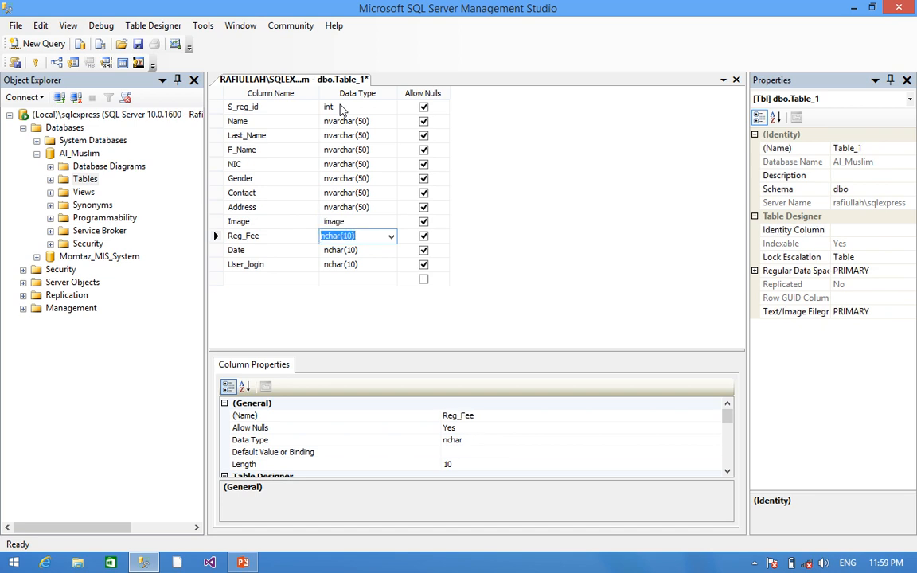
{"action": "type", "text": "float"}
{"action": "key", "text": "Return"}
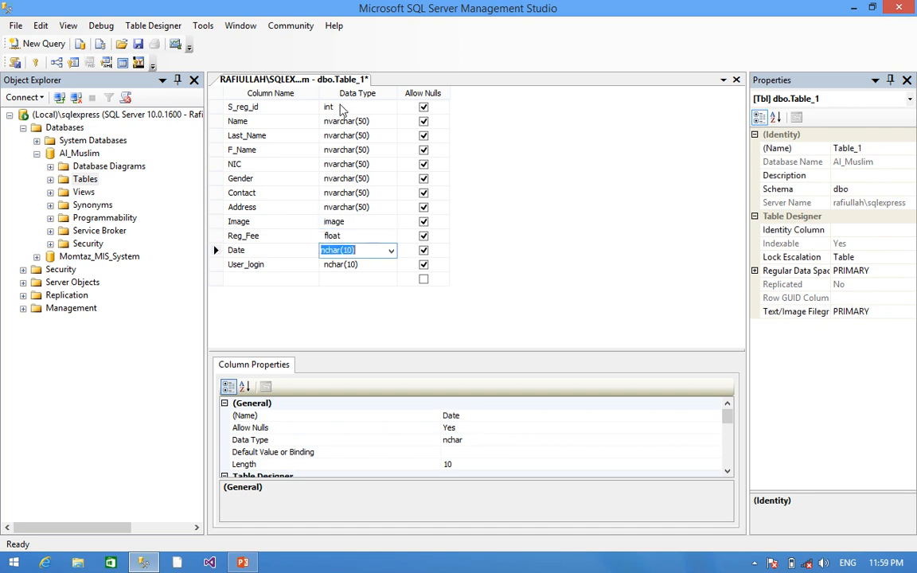
{"action": "type", "text": "date"}
{"action": "key", "text": "Return"}
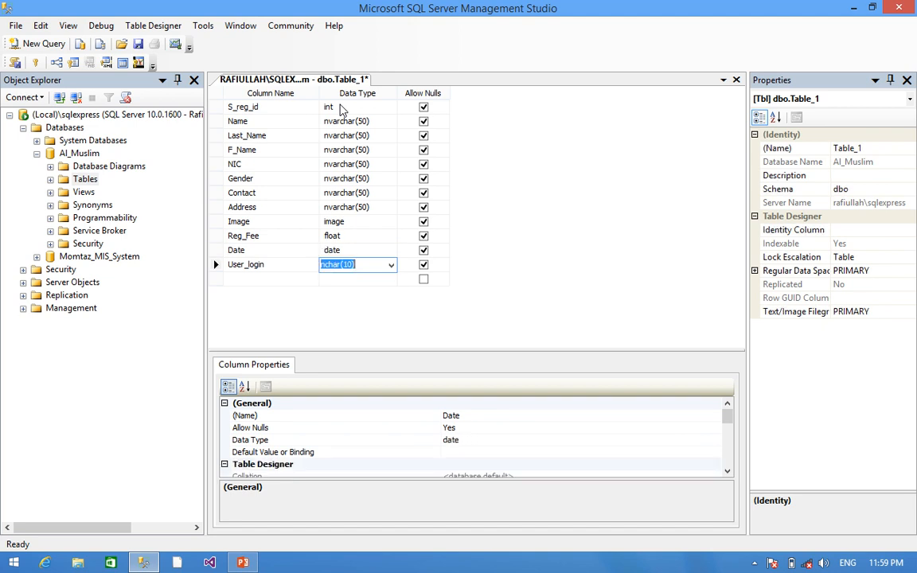
{"action": "type", "text": "nvar"}
{"action": "key", "text": "Return"}
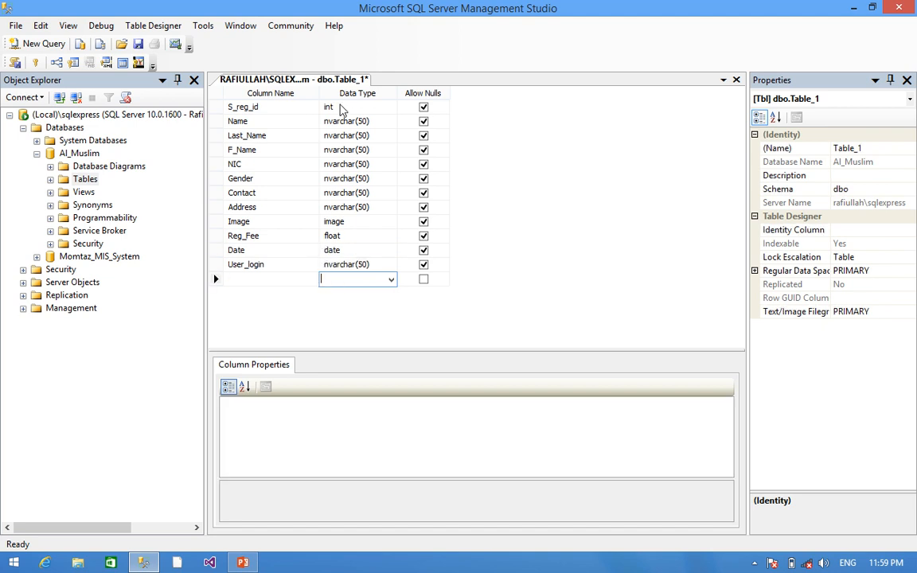
Make S_reg_id the primary key and turn on its identity specification by setting Is Identity to Yes
{"action": "right_click", "coordinate": [221, 108]}
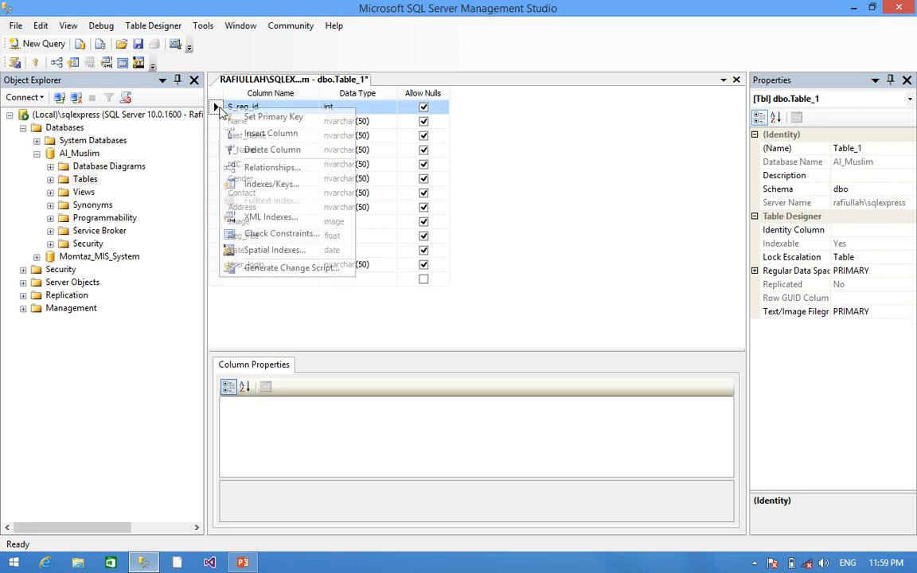
{"action": "left_click", "coordinate": [236, 119]}
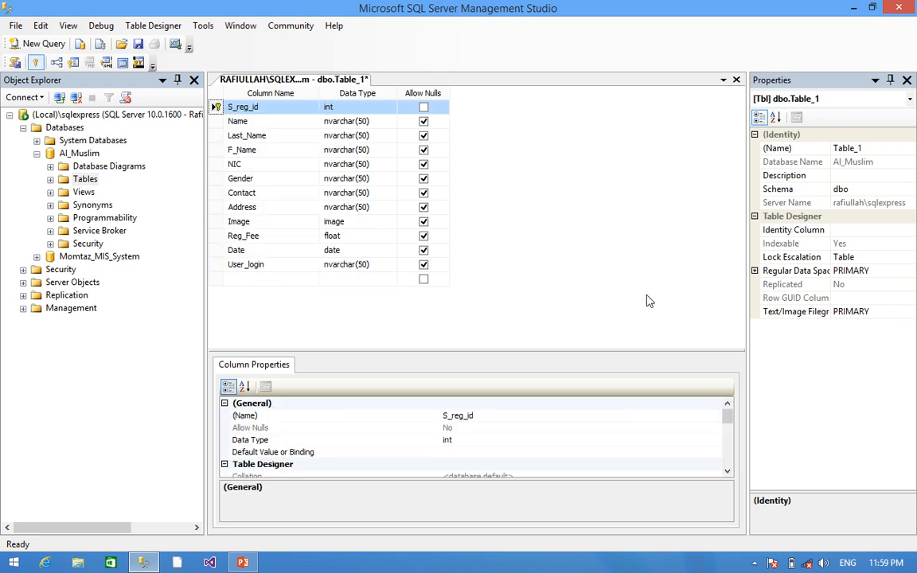
{"action": "left_click_drag", "start_coordinate": [726, 412], "coordinate": [728, 434]}
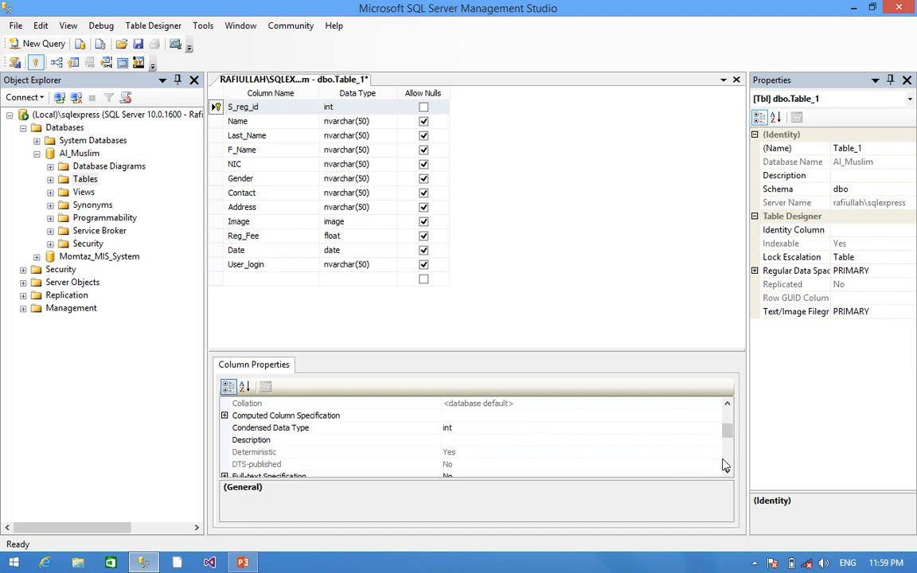
{"action": "left_click", "coordinate": [725, 466]}
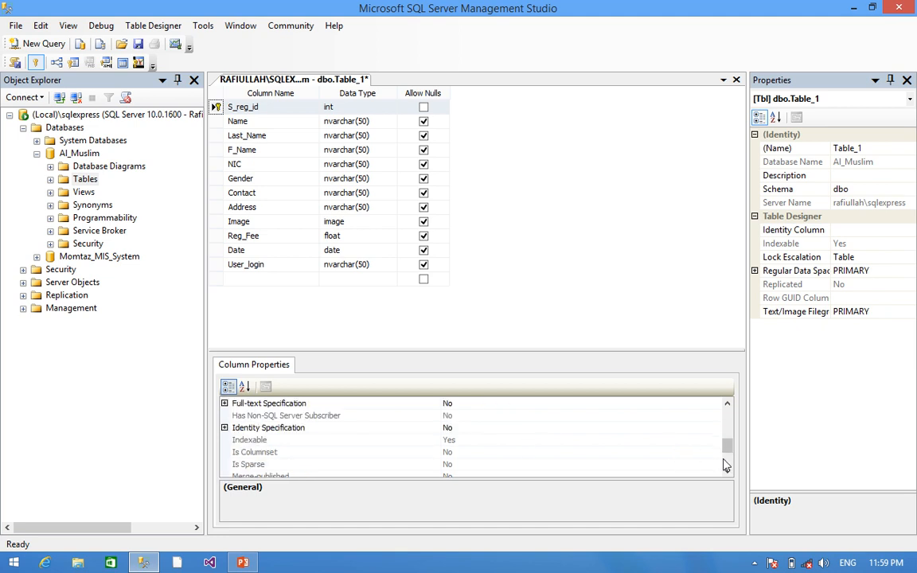
{"action": "left_click", "coordinate": [224, 428]}
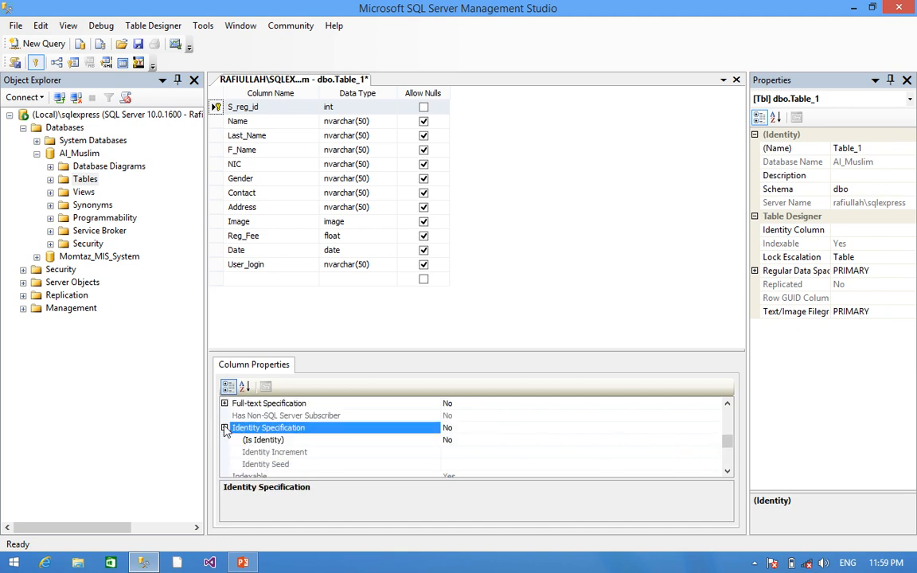
{"action": "double_click", "coordinate": [506, 439]}
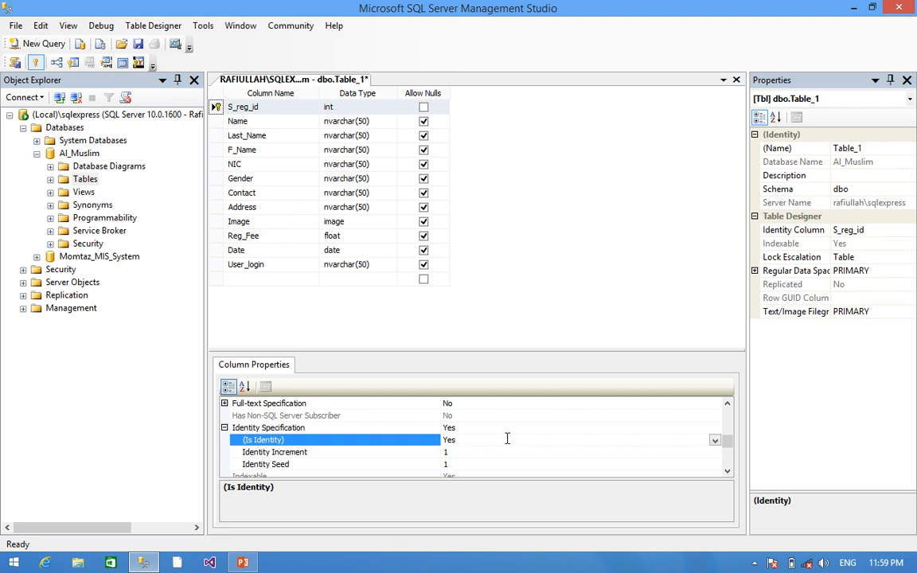
Save the table design under the name Student_registration
{"action": "key", "text": "ctrl+s"}
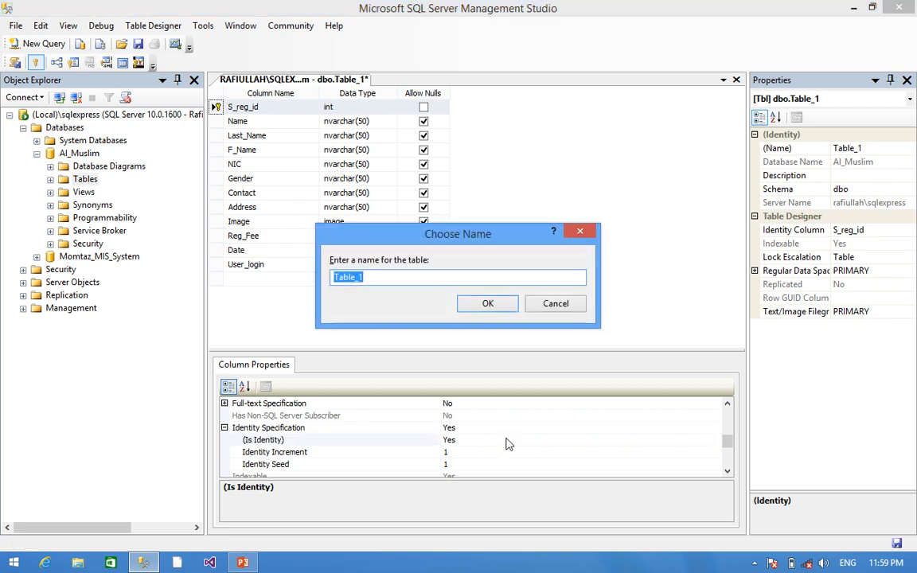
{"action": "type", "text": "Registration_"}
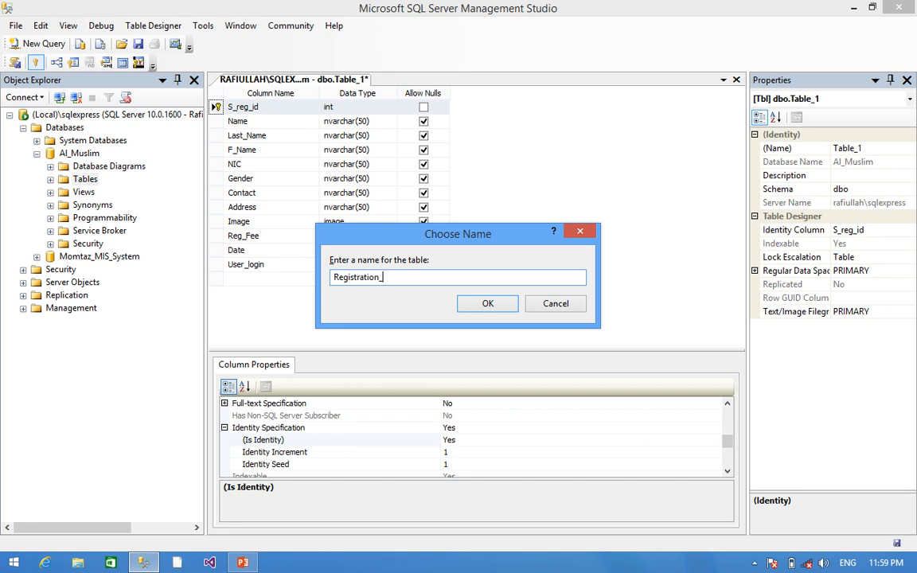
{"action": "key", "text": "BackSpace"}
{"action": "key", "text": "BackSpace"}
{"action": "key", "text": "BackSpace"}
{"action": "key", "text": "BackSpace"}
{"action": "key", "text": "BackSpace"}
{"action": "key", "text": "BackSpace"}
{"action": "key", "text": "BackSpace"}
{"action": "key", "text": "BackSpace"}
{"action": "key", "text": "BackSpace"}
{"action": "key", "text": "BackSpace"}
{"action": "key", "text": "BackSpace"}
{"action": "key", "text": "BackSpace"}
{"action": "type", "text": "Student_registration"}
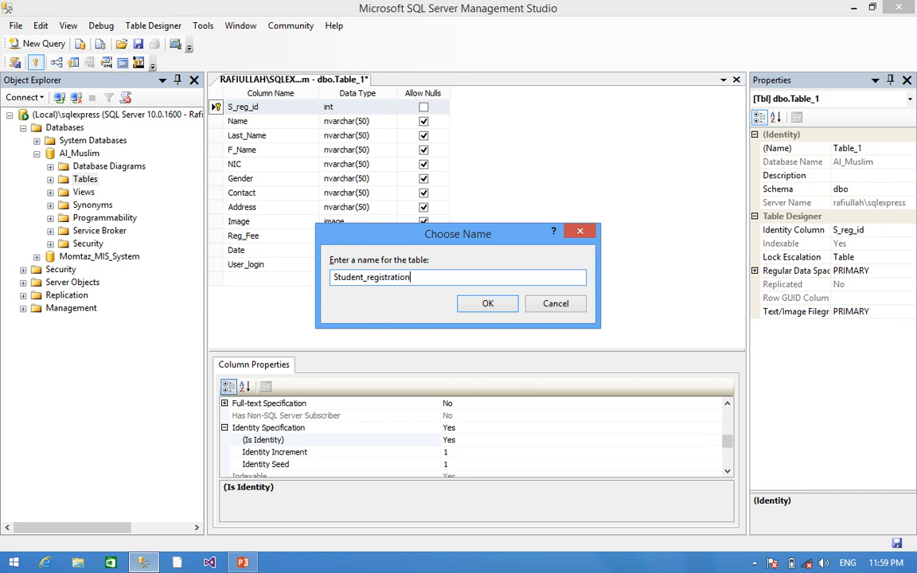
{"action": "left_click", "coordinate": [488, 306]}
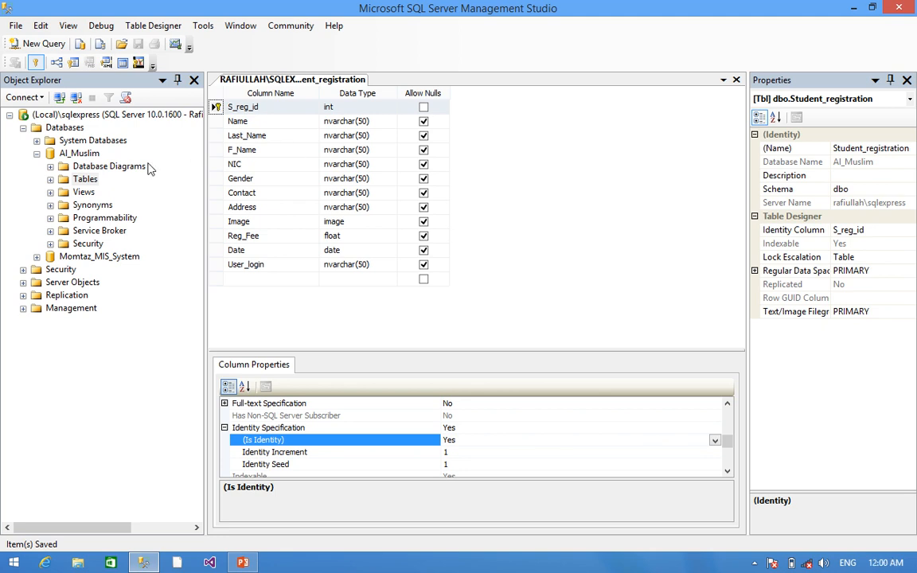
Start a new table in the Al_Muslim database with Staff_id as its first column
{"action": "right_click", "coordinate": [84, 180]}
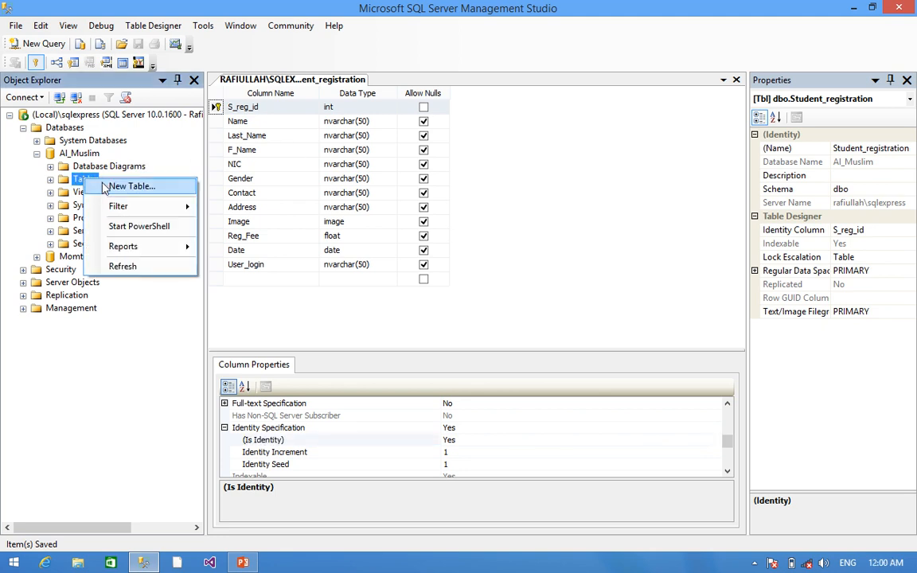
{"action": "left_click", "coordinate": [119, 186]}
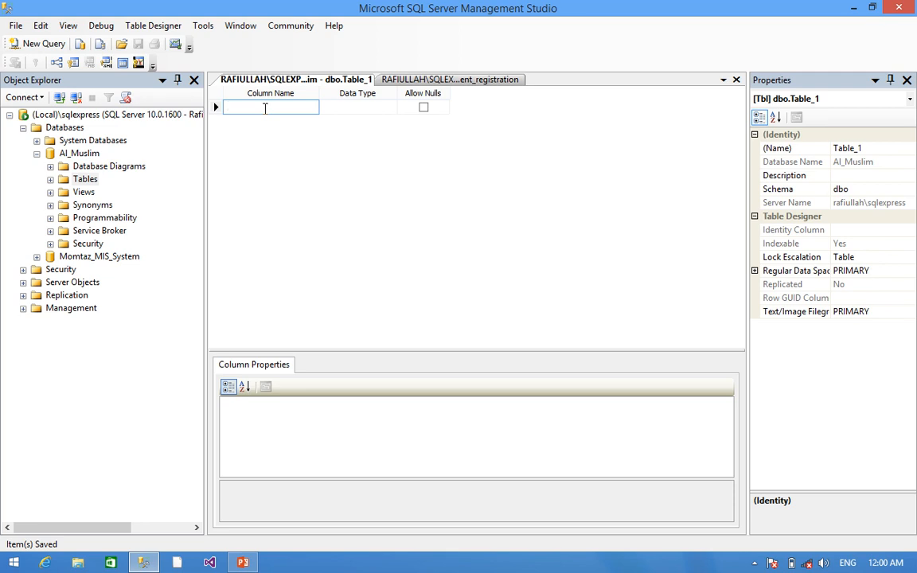
{"action": "type", "text": "Staff-id"}
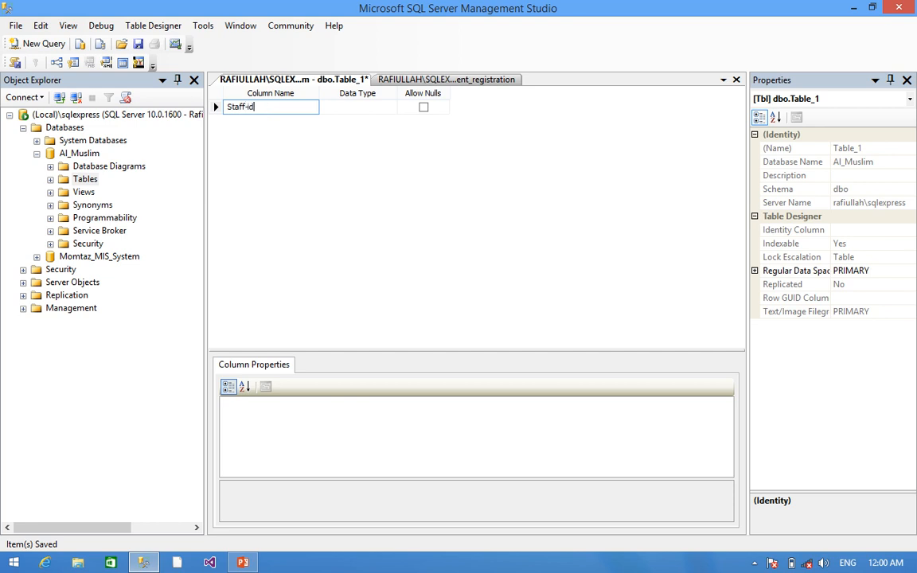
{"action": "key", "text": "Return"}
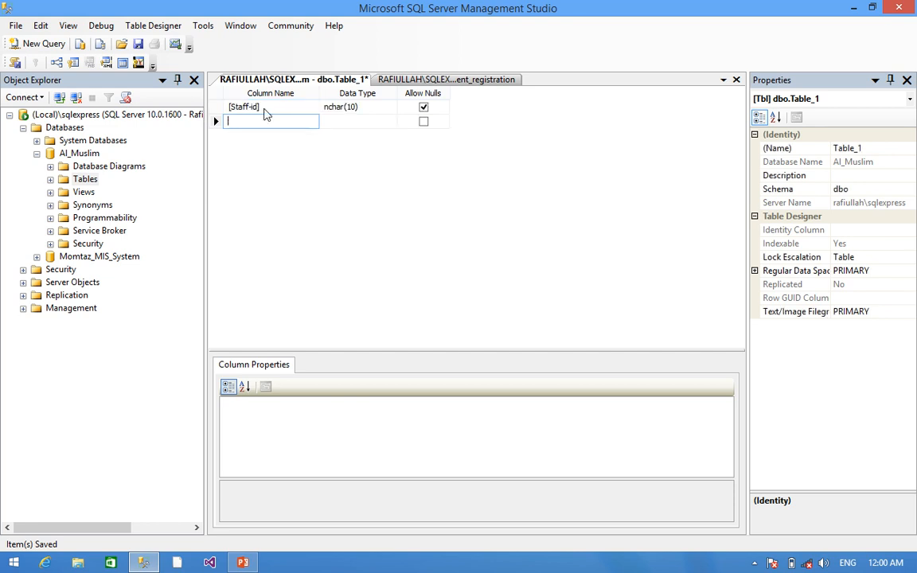
{"action": "left_click_drag", "start_coordinate": [266, 112], "coordinate": [229, 109]}
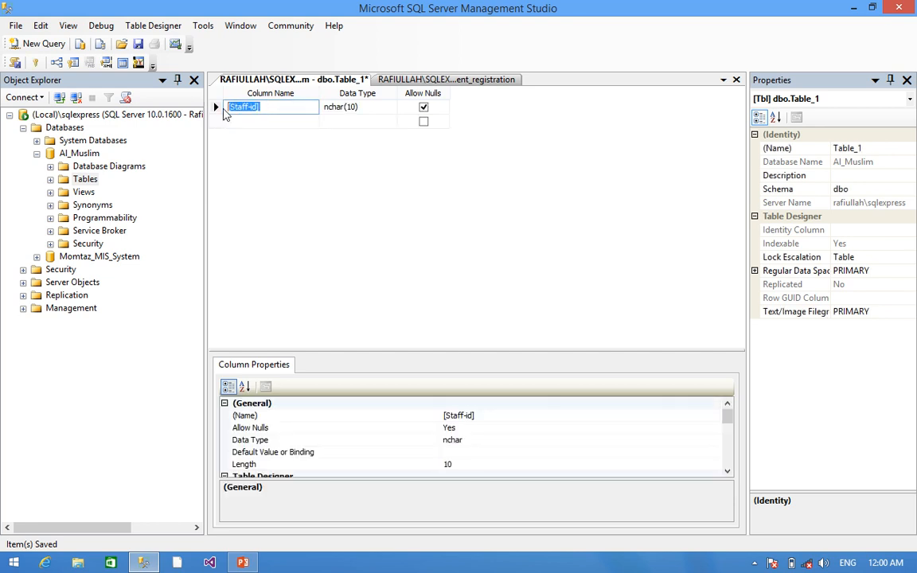
{"action": "key", "text": "BackSpace"}
{"action": "type", "text": "Staff_"}
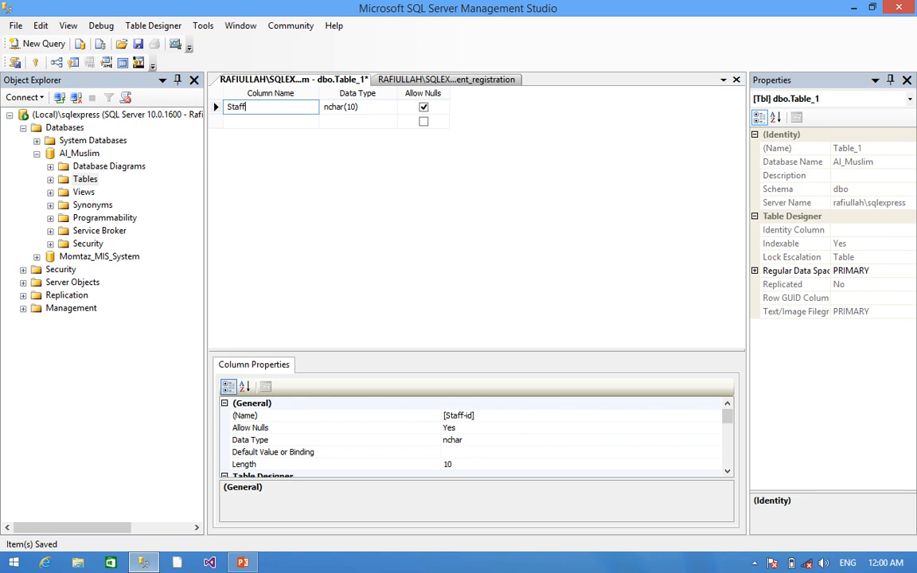
{"action": "type", "text": "id"}
{"action": "key", "text": "Return"}
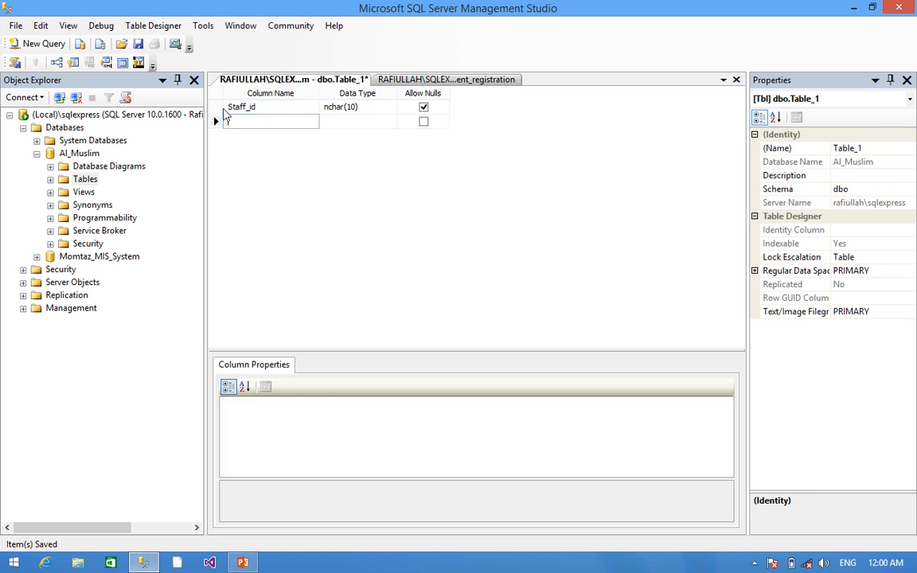
Add the columns Name, Last_Name and Gender below Staff_id
{"action": "type", "text": "Name"}
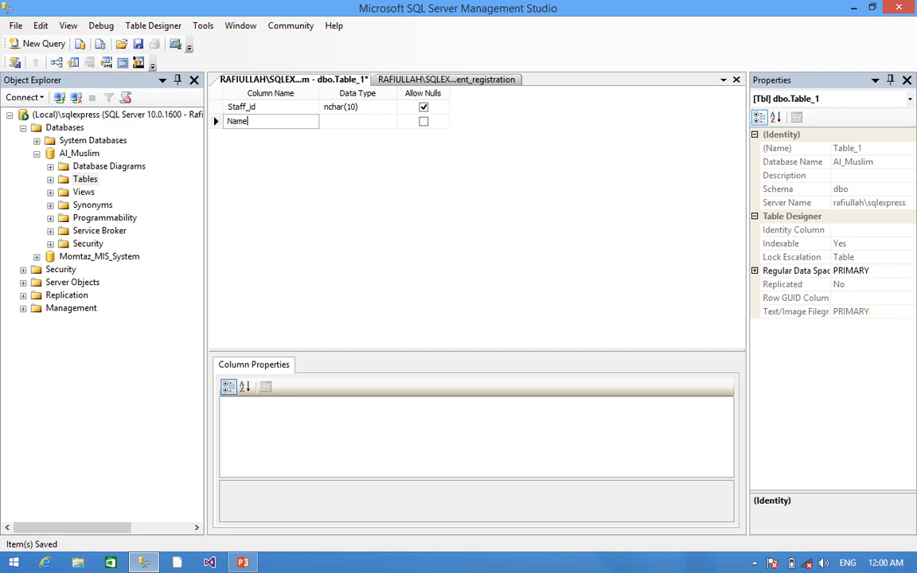
{"action": "key", "text": "Return"}
{"action": "type", "text": "L"}
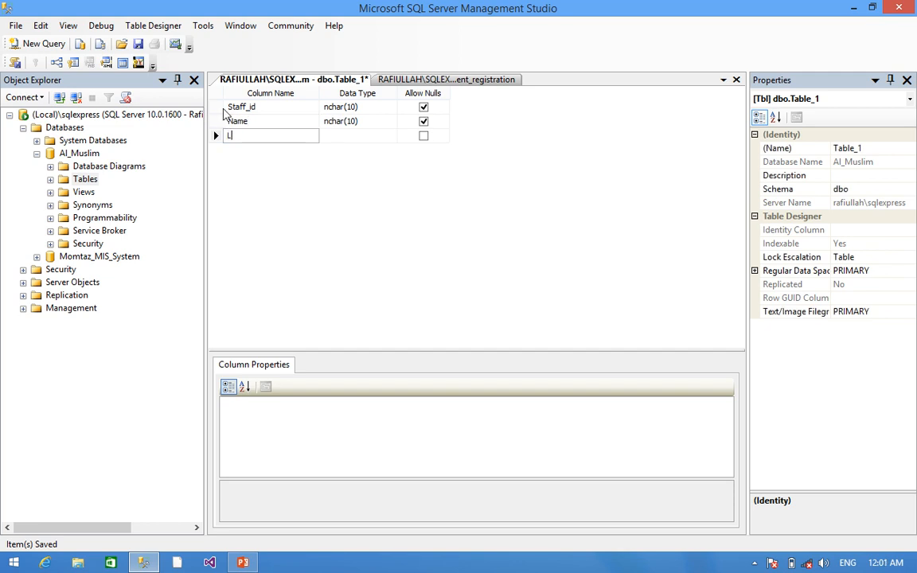
{"action": "type", "text": "ast_Name"}
{"action": "key", "text": "Return"}
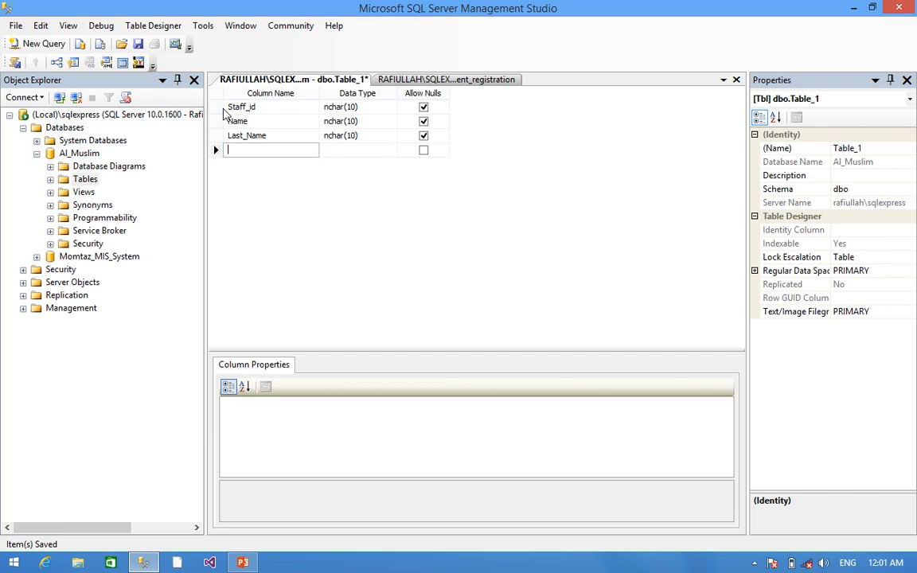
{"action": "type", "text": "Gender"}
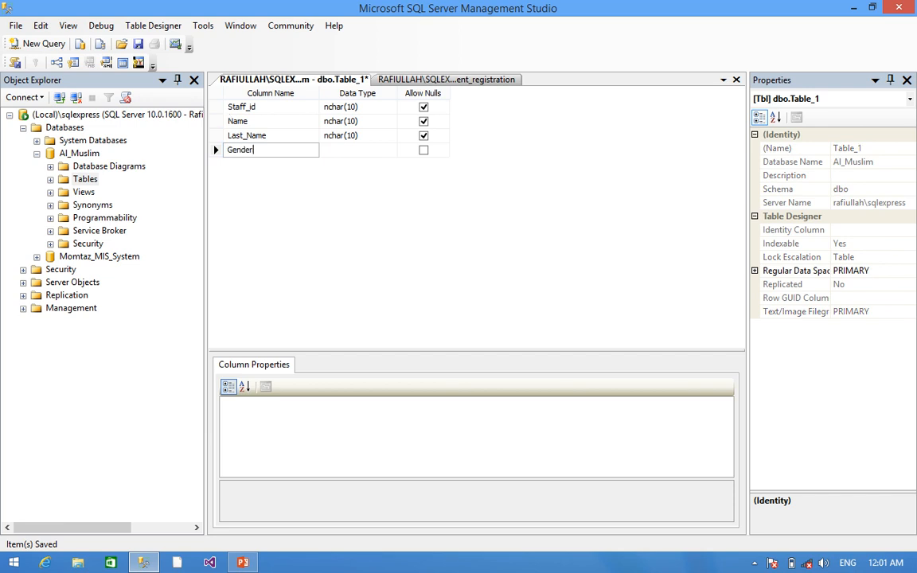
{"action": "key", "text": "Return"}
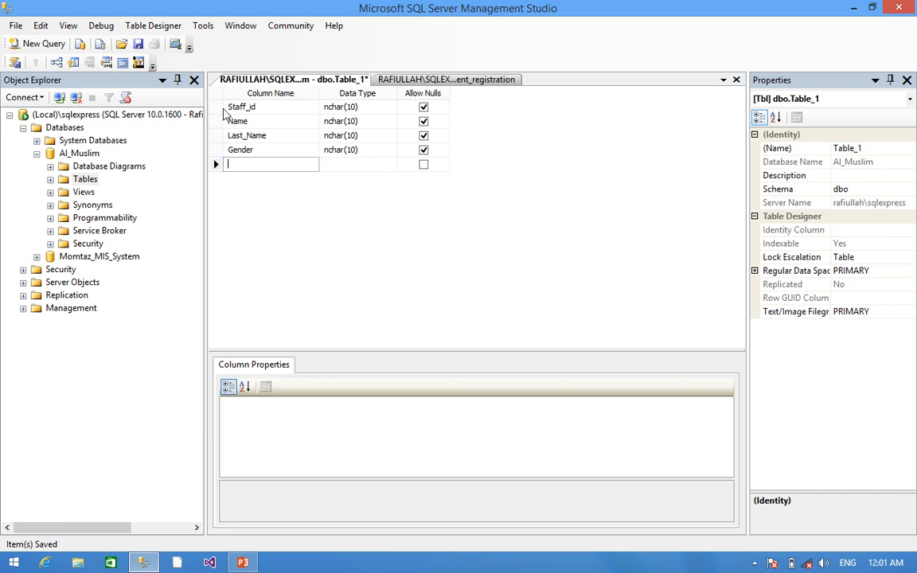
Add the columns NIC, Contact, Address and Image below Gender
{"action": "type", "text": "NIC"}
{"action": "key", "text": "Return"}
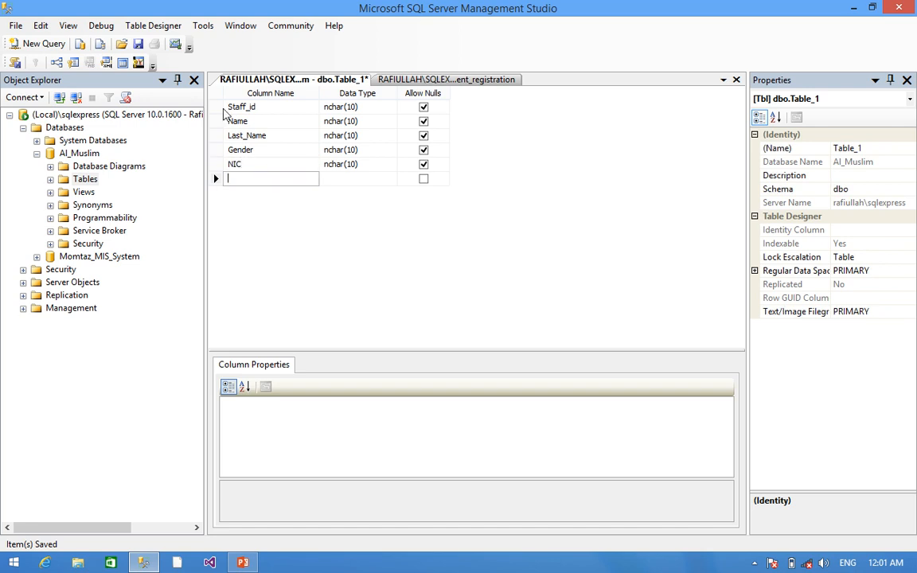
{"action": "type", "text": "Vo"}
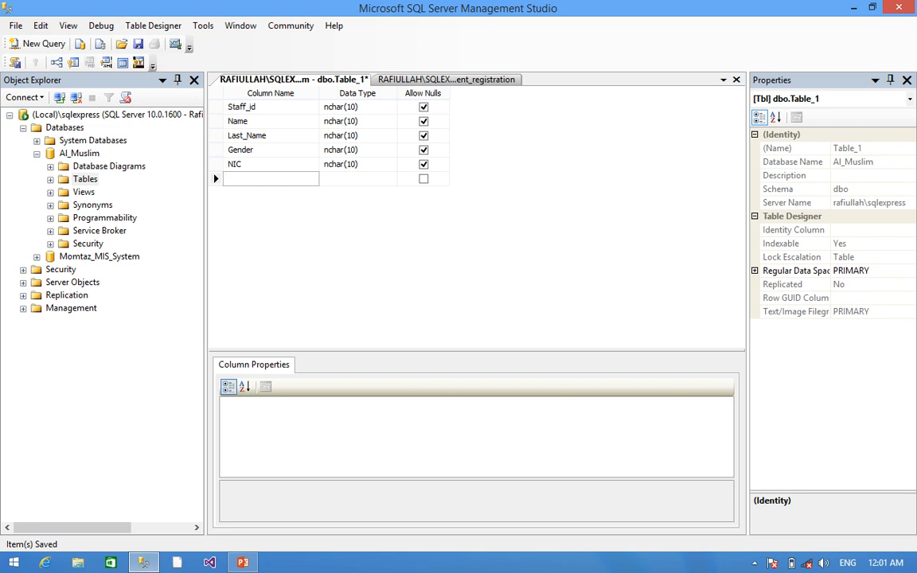
{"action": "type", "text": "Contact"}
{"action": "key", "text": "Return"}
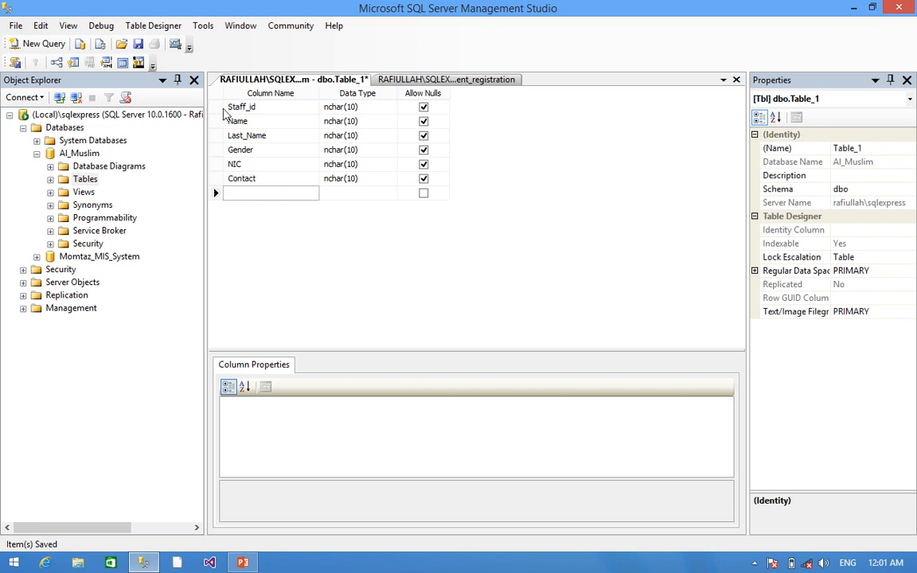
{"action": "type", "text": "Address"}
{"action": "key", "text": "Return"}
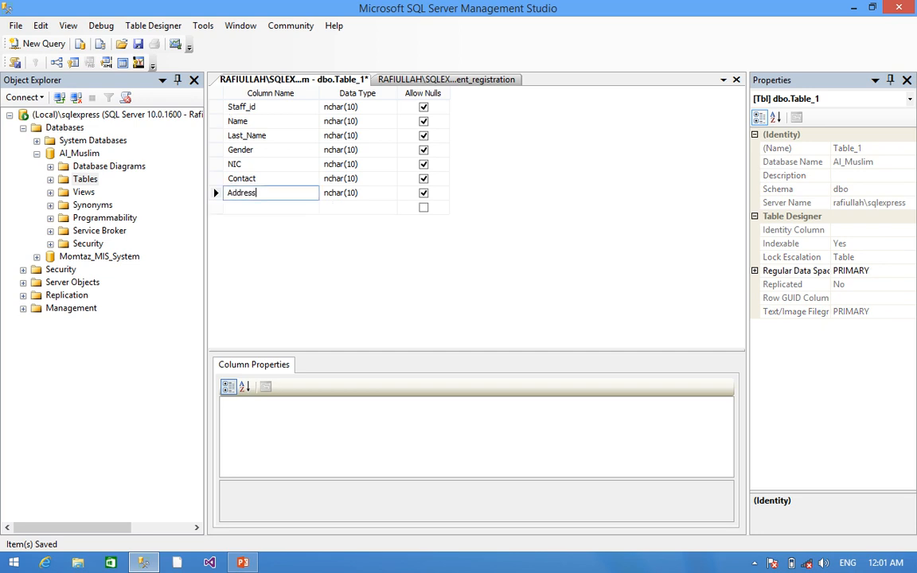
{"action": "type", "text": "Image"}
{"action": "key", "text": "Return"}
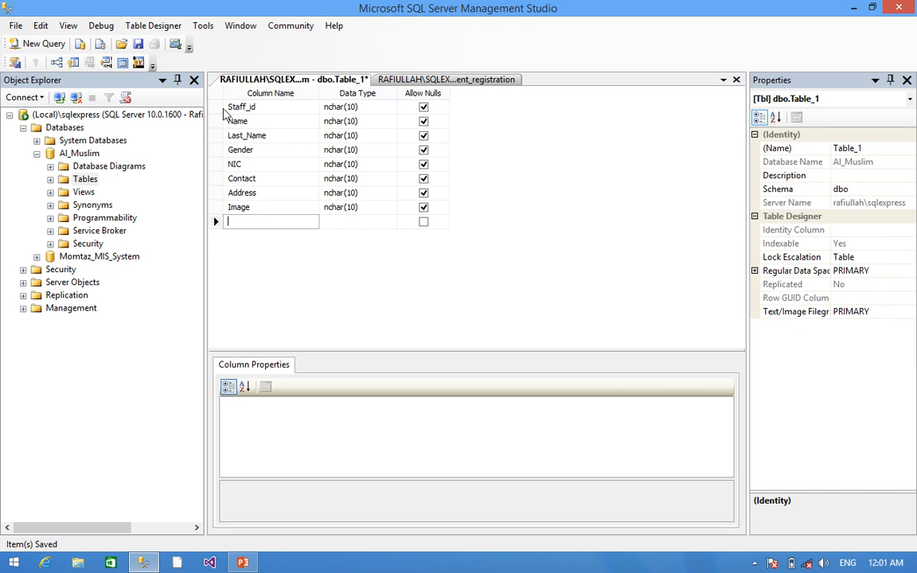
Add the columns Department, Date and User_login below Image
{"action": "type", "text": "De"}
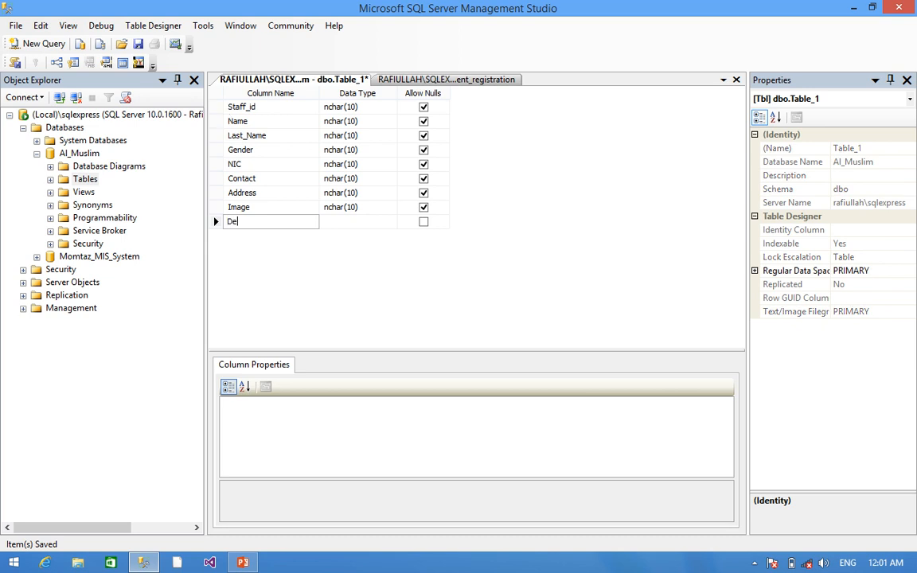
{"action": "type", "text": "partment"}
{"action": "key", "text": "Return"}
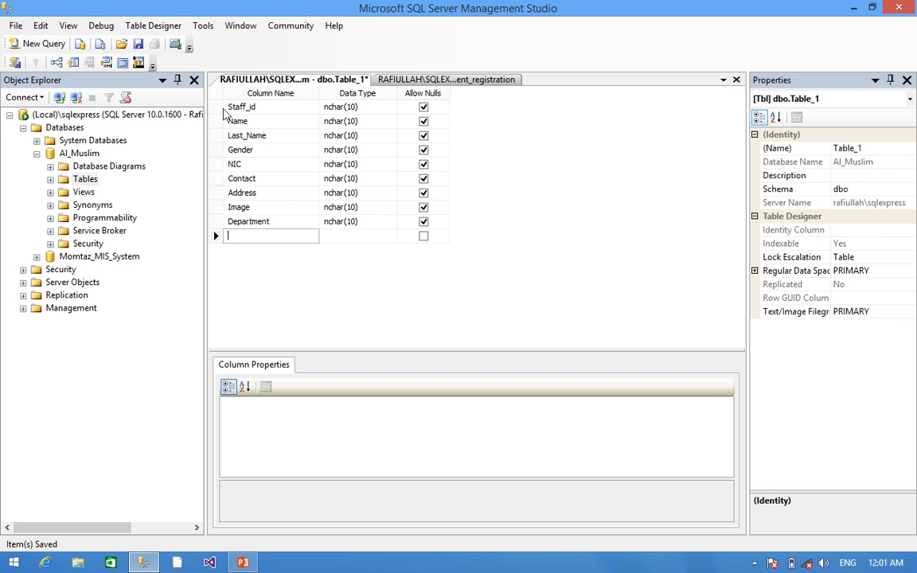
{"action": "type", "text": "Date"}
{"action": "key", "text": "Return"}
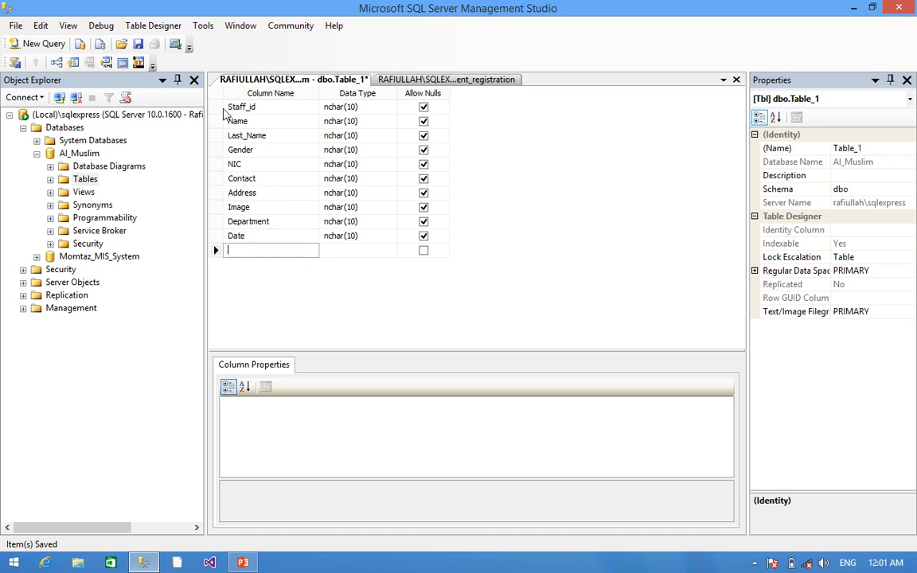
{"action": "type", "text": "User_I"}
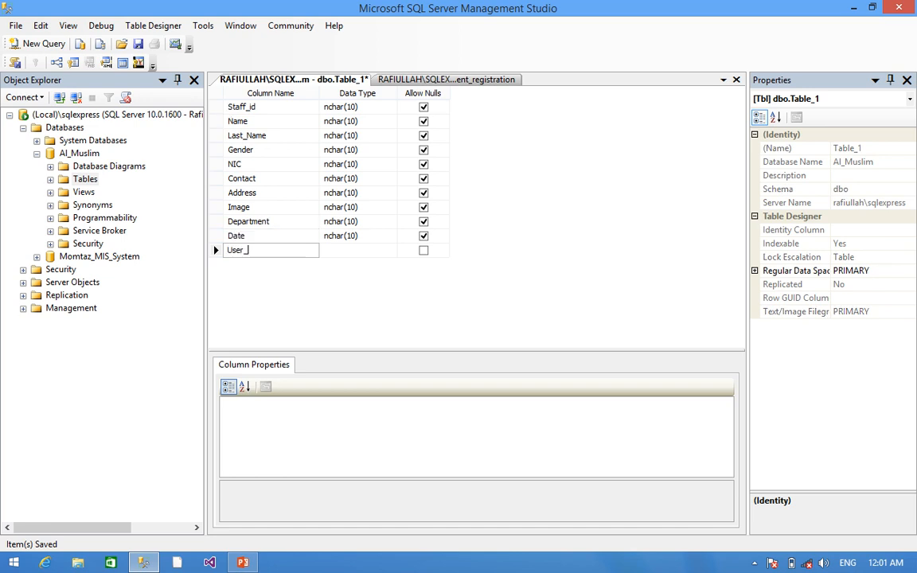
{"action": "type", "text": "ogin"}
Set the data type of Staff_id to int and of Name, Last_Name and Gender to nvarchar(50)
{"action": "left_click", "coordinate": [339, 108]}
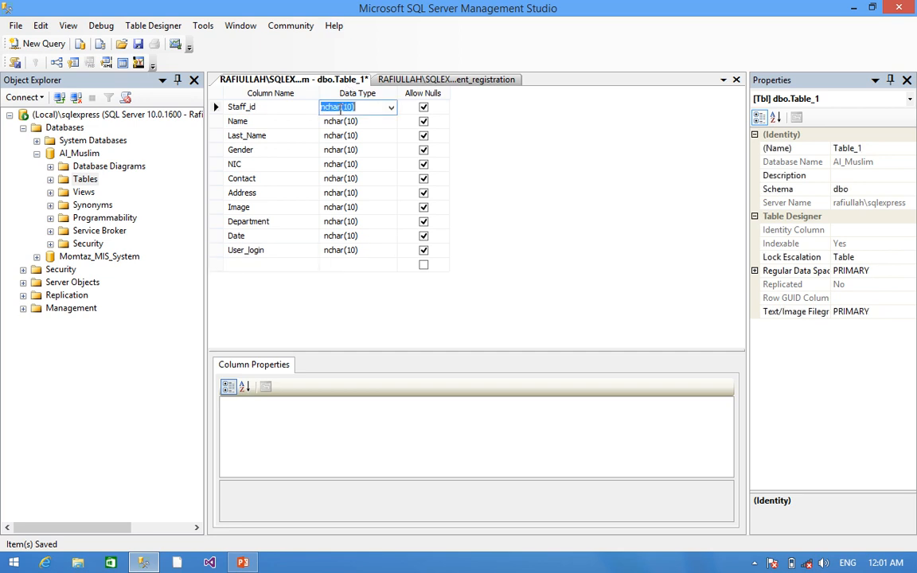
{"action": "type", "text": "int"}
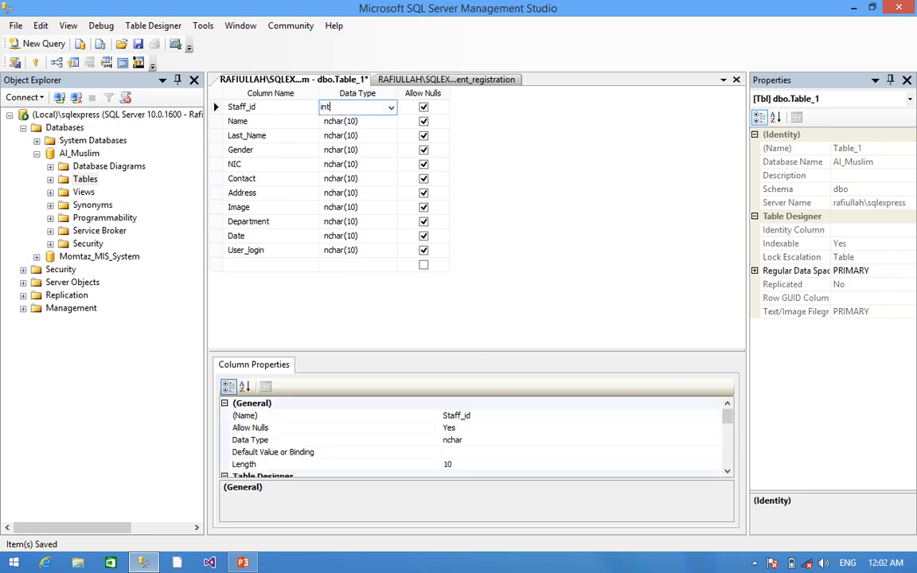
{"action": "key", "text": "Down"}
{"action": "type", "text": "nv"}
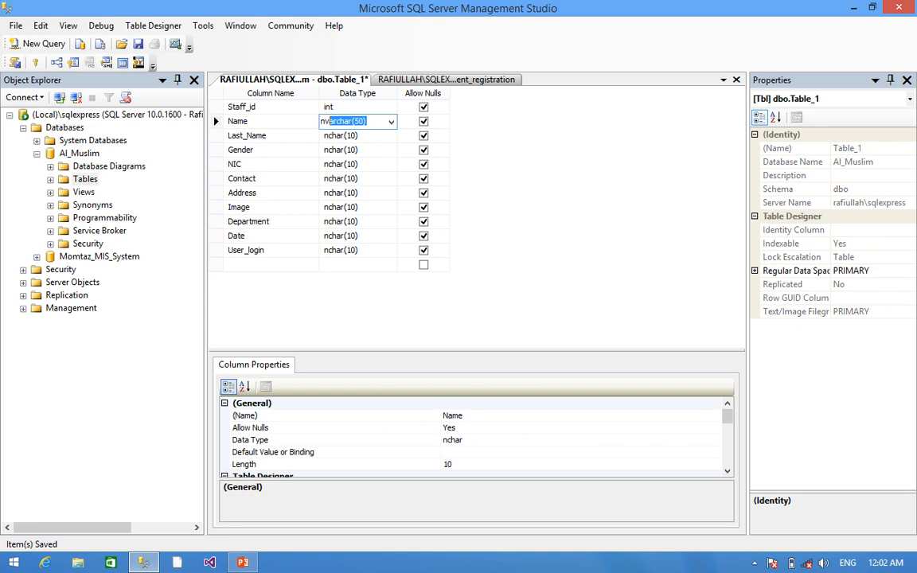
{"action": "key", "text": "Down"}
{"action": "type", "text": "nv"}
{"action": "key", "text": "Down"}
{"action": "type", "text": "nv"}
{"action": "key", "text": "Down"}
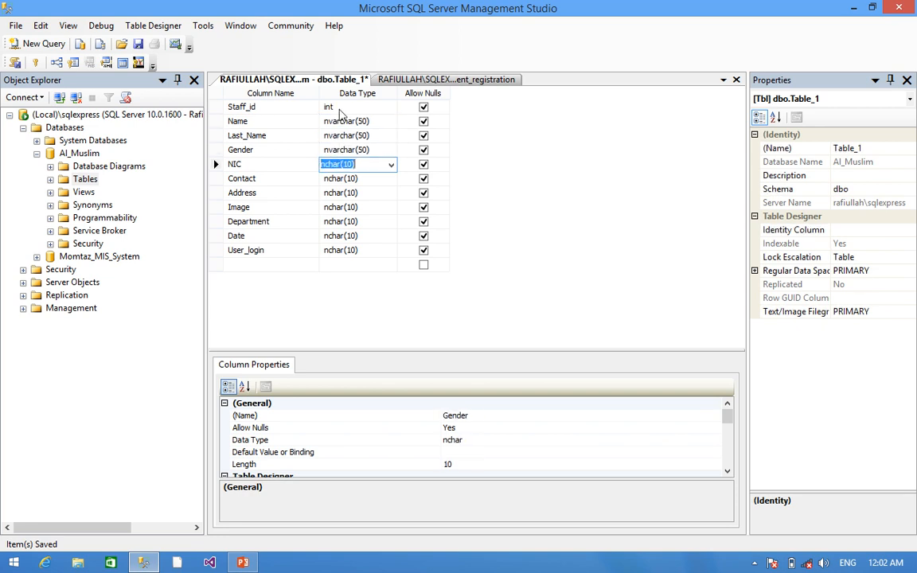
Set the data type of NIC, Contact and Address to nvarchar(50)
{"action": "type", "text": "nv"}
{"action": "key", "text": "Down"}
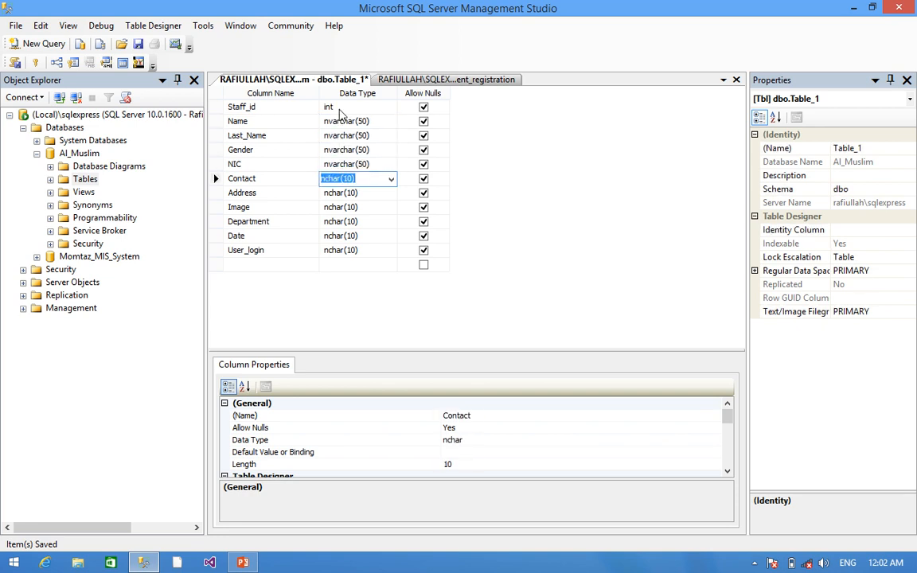
{"action": "type", "text": "nv"}
{"action": "key", "text": "Down"}
{"action": "type", "text": "nv"}
{"action": "key", "text": "Down"}
Set the data types of Image to image, Department to nvarchar(50), Date to date and User_login to nvarchar(50)
{"action": "type", "text": "i"}
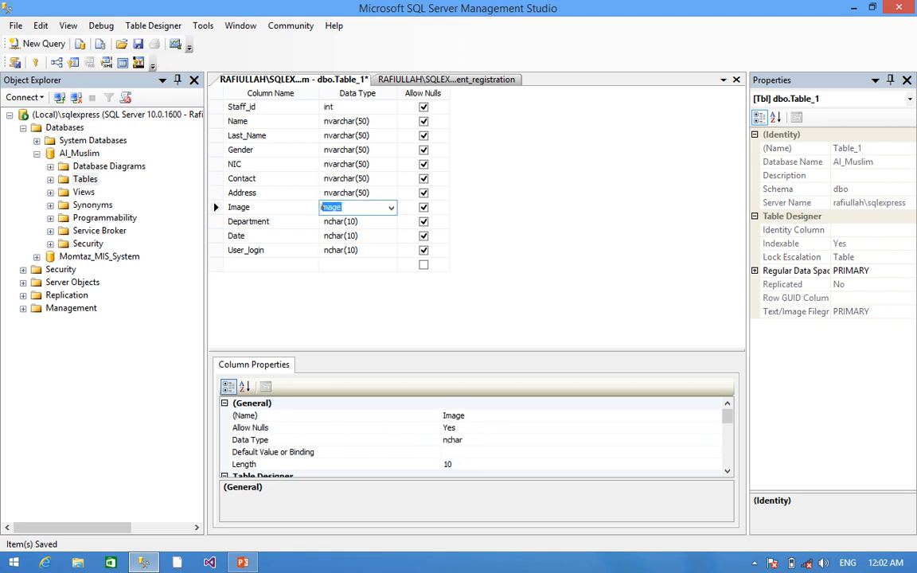
{"action": "key", "text": "Down"}
{"action": "type", "text": "nv"}
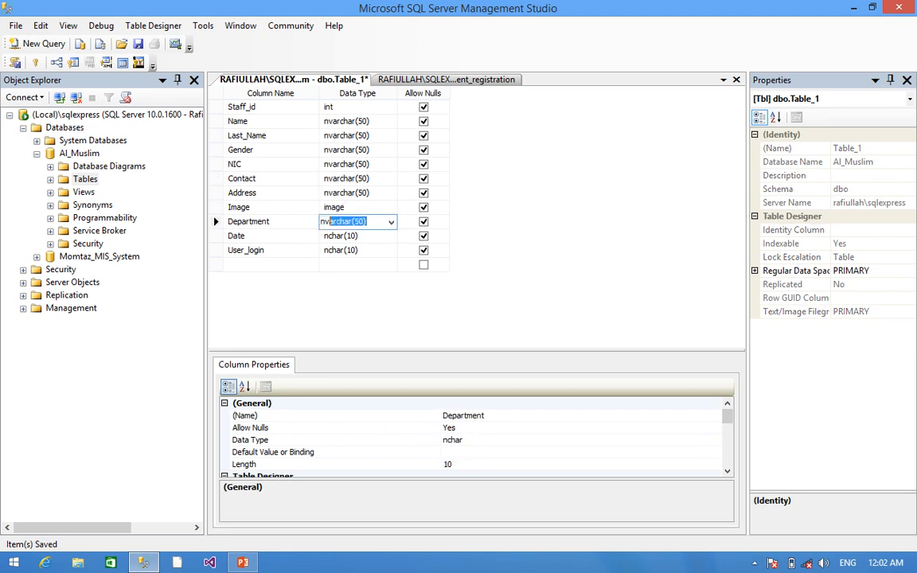
{"action": "key", "text": "Down"}
{"action": "type", "text": "d"}
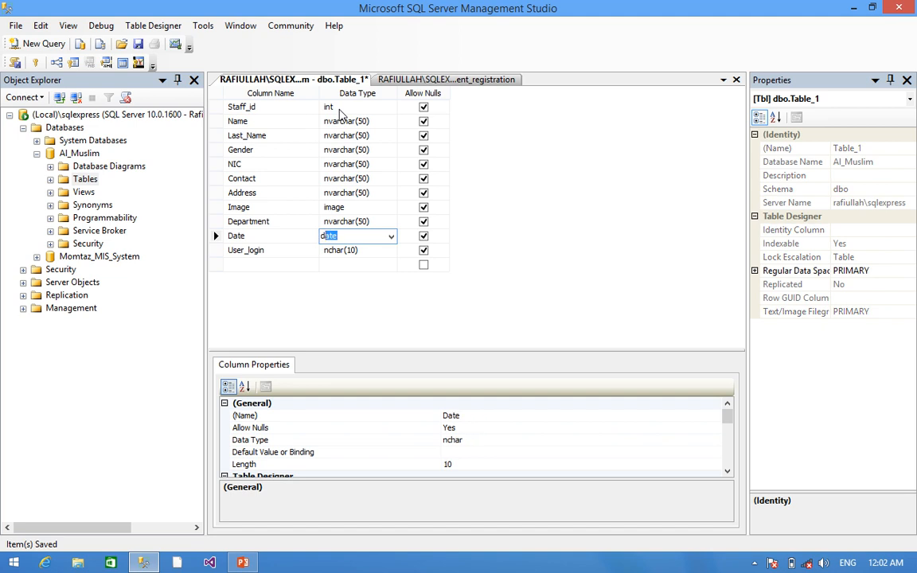
{"action": "key", "text": "Down"}
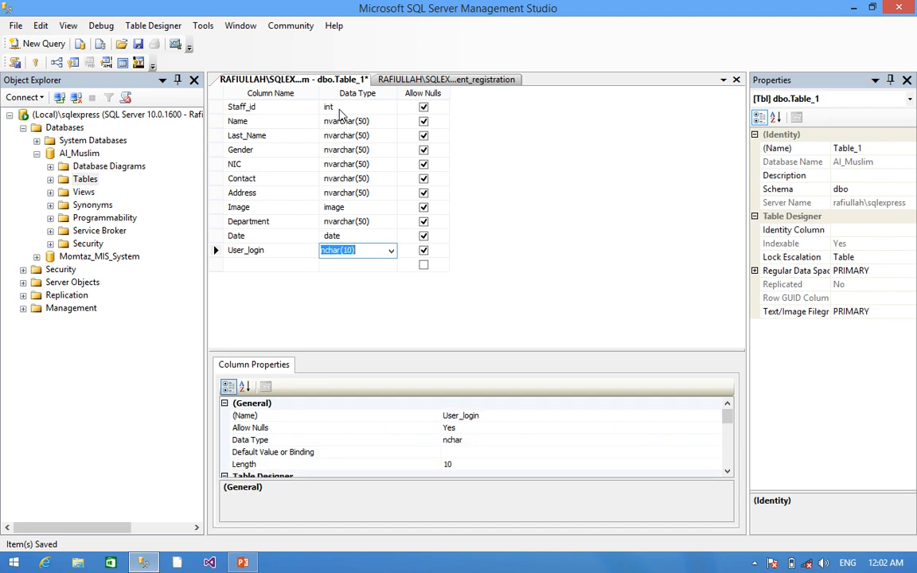
{"action": "type", "text": "nvar"}
{"action": "key", "text": "Down"}
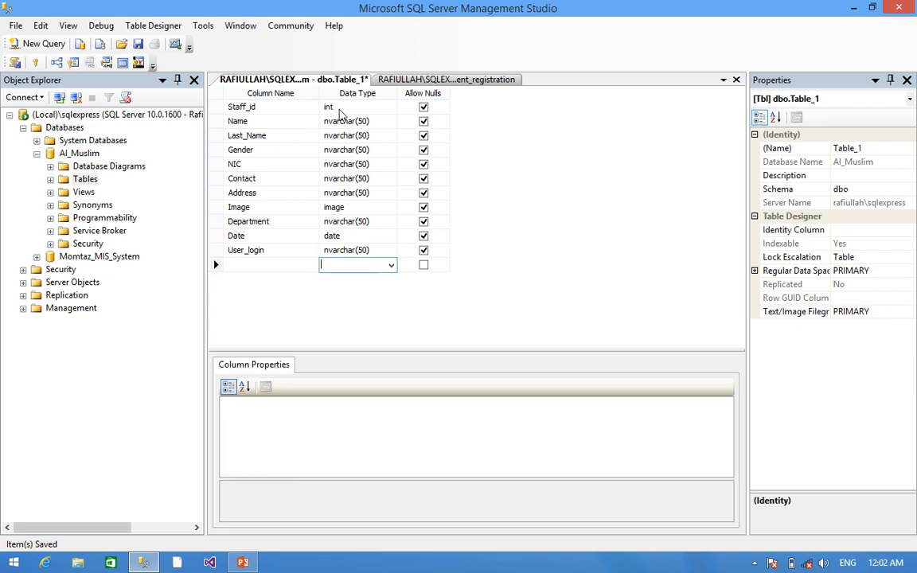
Make Staff_id the primary key and set its Is Identity property to Yes
{"action": "right_click", "coordinate": [228, 111]}
{"action": "left_click", "coordinate": [263, 117]}
{"action": "left_click", "coordinate": [726, 460]}
{"action": "left_click", "coordinate": [726, 459]}
{"action": "left_click", "coordinate": [726, 403]}
{"action": "left_click", "coordinate": [727, 403]}
{"action": "left_click", "coordinate": [727, 404]}
{"action": "left_click", "coordinate": [726, 403]}
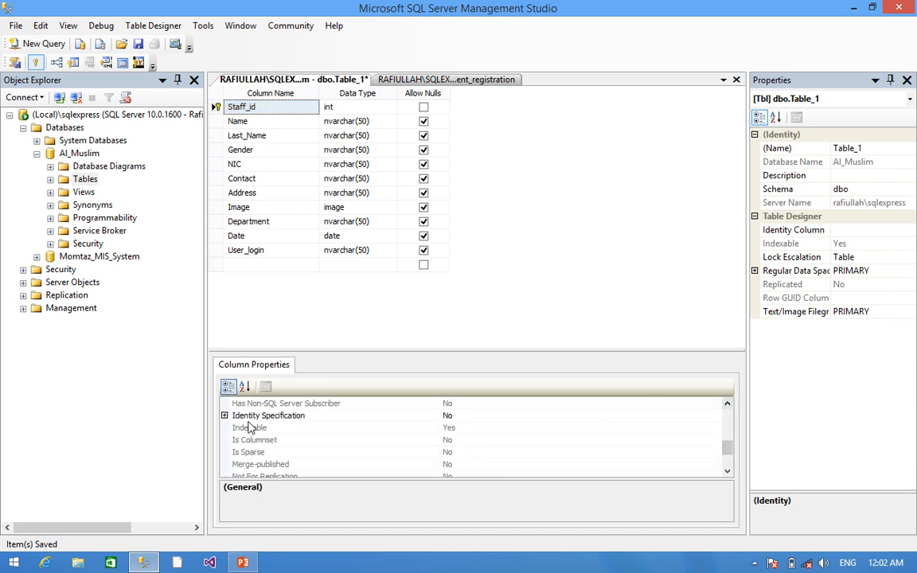
{"action": "left_click", "coordinate": [224, 415]}
{"action": "left_click", "coordinate": [468, 427]}
{"action": "double_click", "coordinate": [469, 428]}
Save the staff table design under the name Staff_registration
{"action": "key", "text": "ctrl+s"}
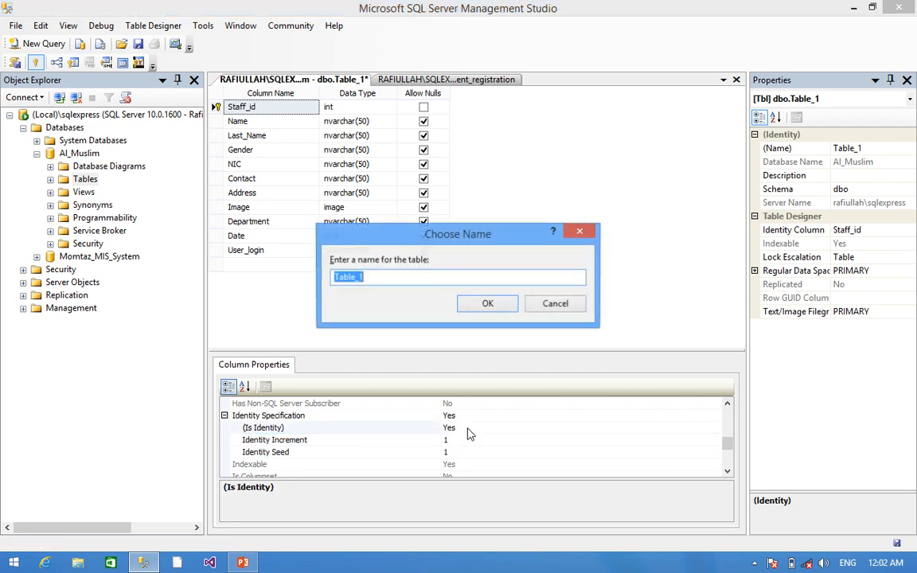
{"action": "type", "text": "S"}
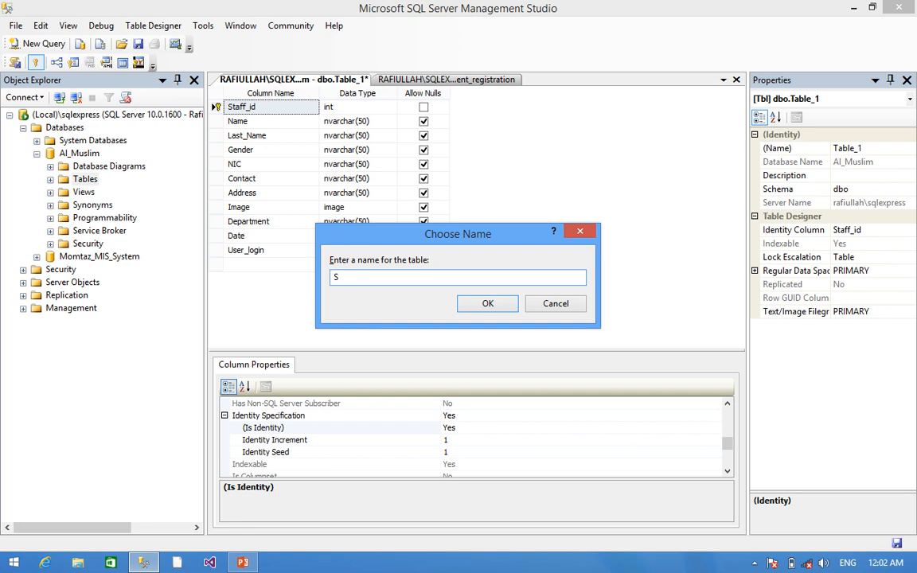
{"action": "type", "text": "taff_registration"}
{"action": "key", "text": "BackSpace"}
{"action": "key", "text": "BackSpace"}
{"action": "key", "text": "BackSpace"}
{"action": "key", "text": "BackSpace"}
{"action": "key", "text": "BackSpace"}
{"action": "type", "text": "tion"}
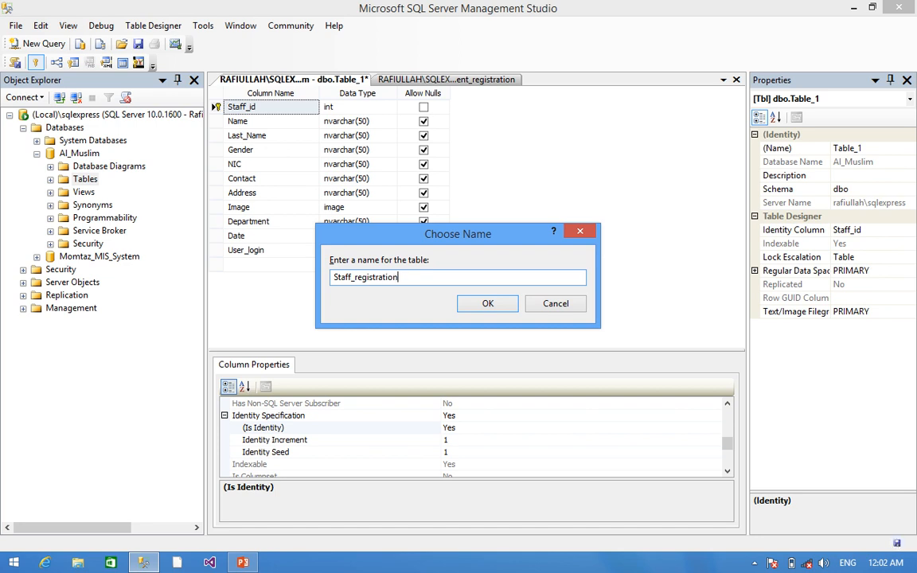
{"action": "left_click", "coordinate": [486, 304]}
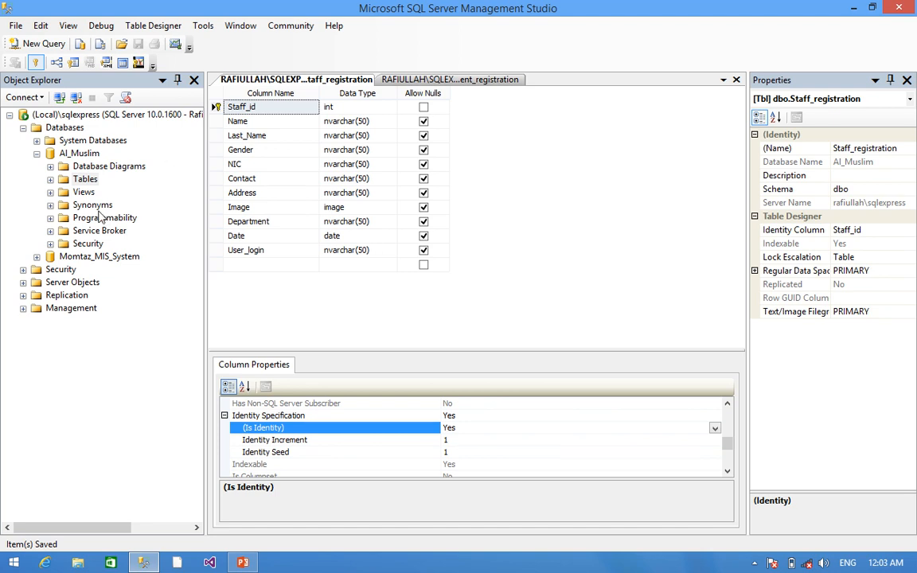
Start a new table in the Al_Muslim database with Class_id as its first column
{"action": "left_click", "coordinate": [85, 179]}
{"action": "right_click", "coordinate": [88, 179]}
{"action": "left_click", "coordinate": [112, 189]}
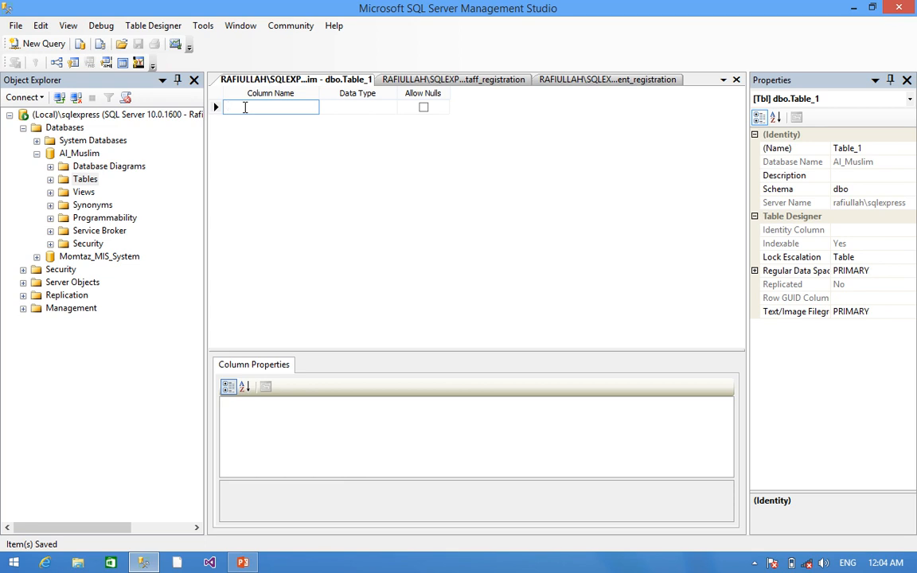
{"action": "type", "text": "Class"}
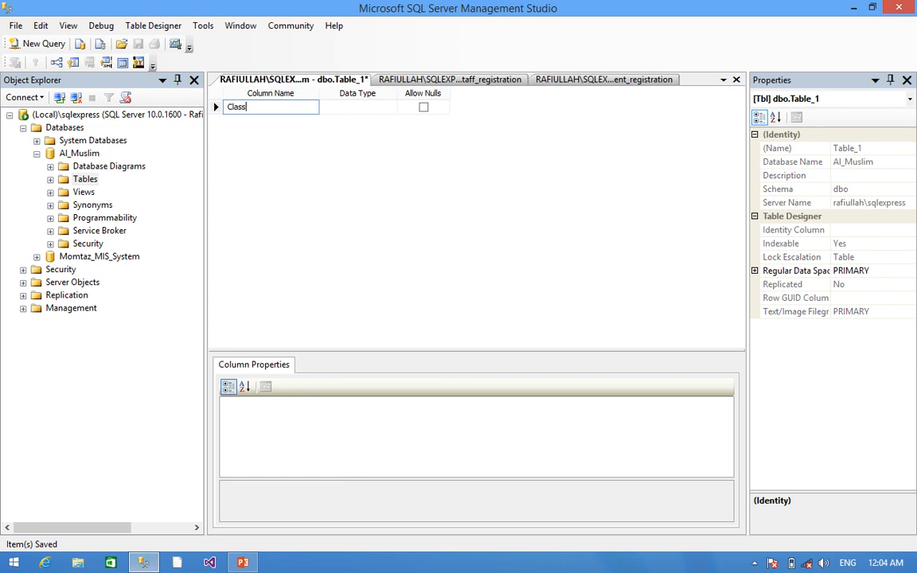
{"action": "type", "text": "_id"}
{"action": "key", "text": "Return"}
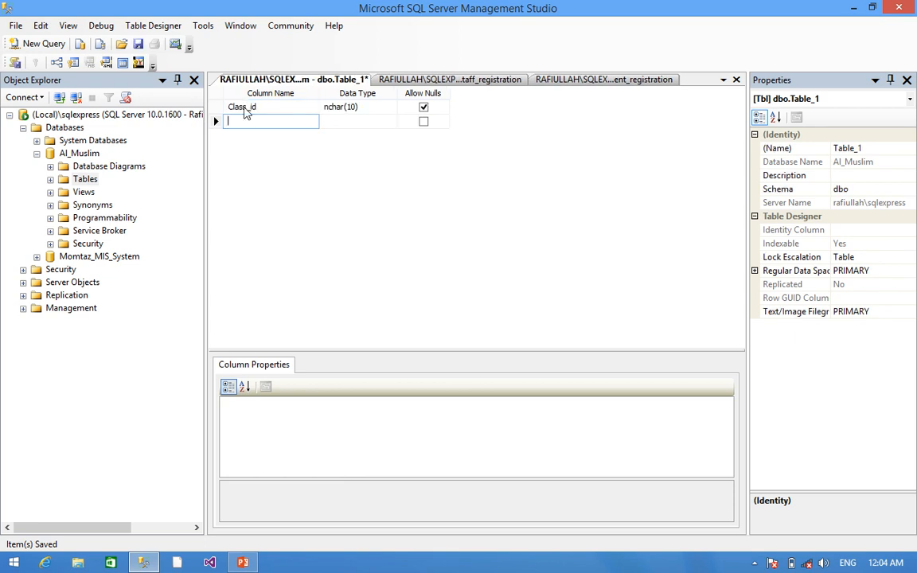
{"action": "type", "text": "Name"}
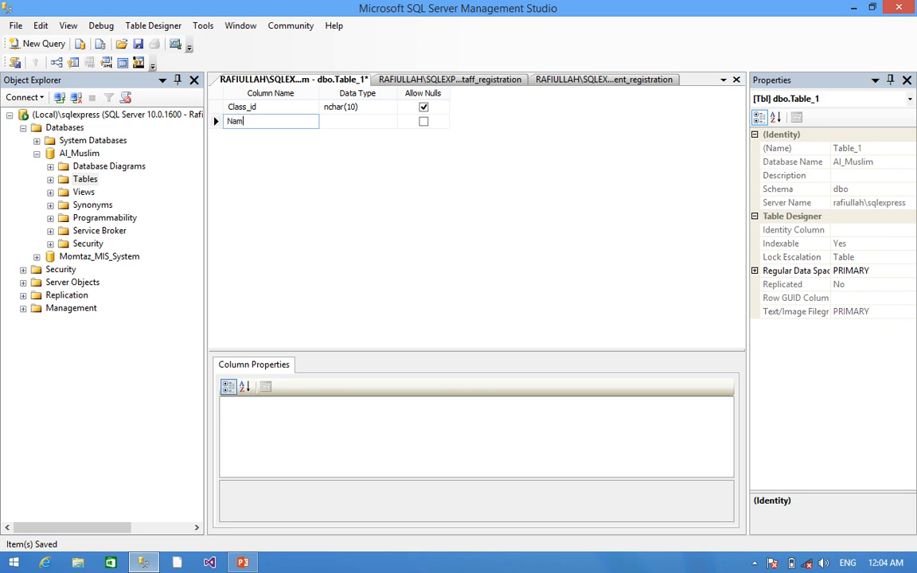
{"action": "key", "text": "Return"}
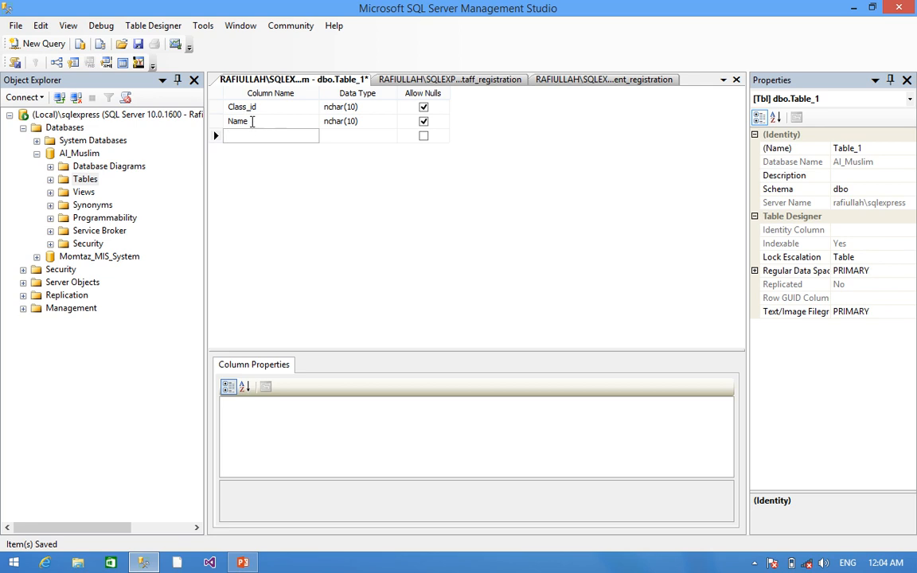
{"action": "left_click", "coordinate": [252, 121]}
{"action": "key", "text": "BackSpace"}
{"action": "key", "text": "BackSpace"}
{"action": "key", "text": "BackSpace"}
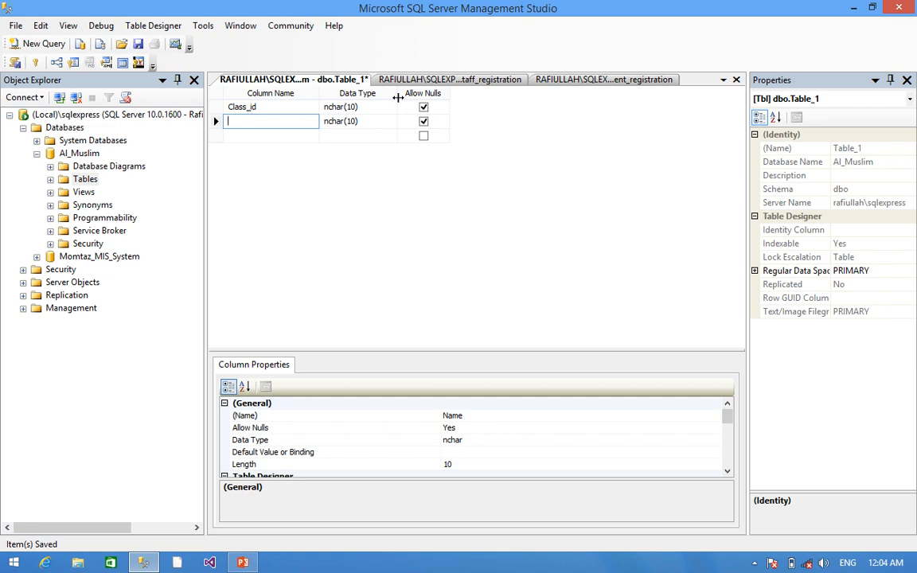
Take the key column name Staff_id from the Staff_registration table and enter it as the column below Class_id
{"action": "left_click", "coordinate": [480, 80]}
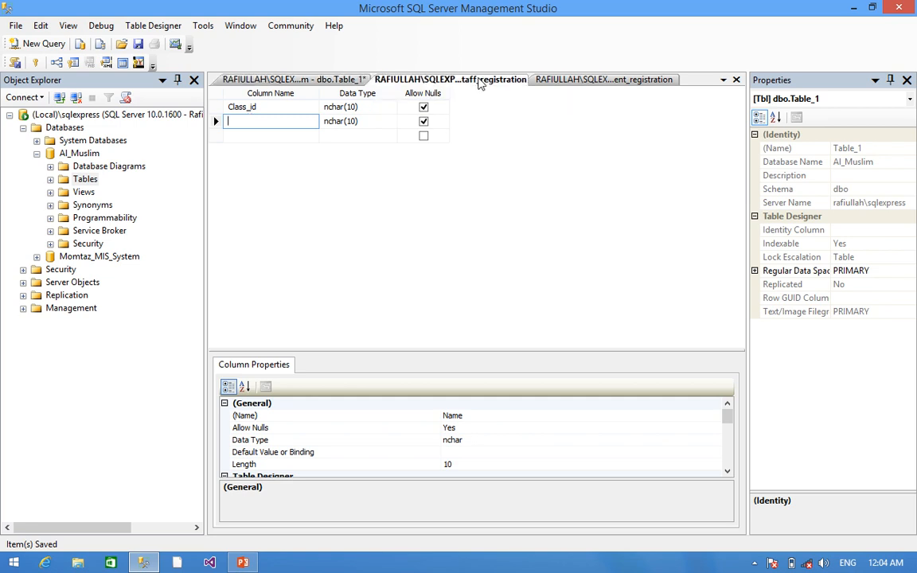
{"action": "left_click", "coordinate": [271, 112]}
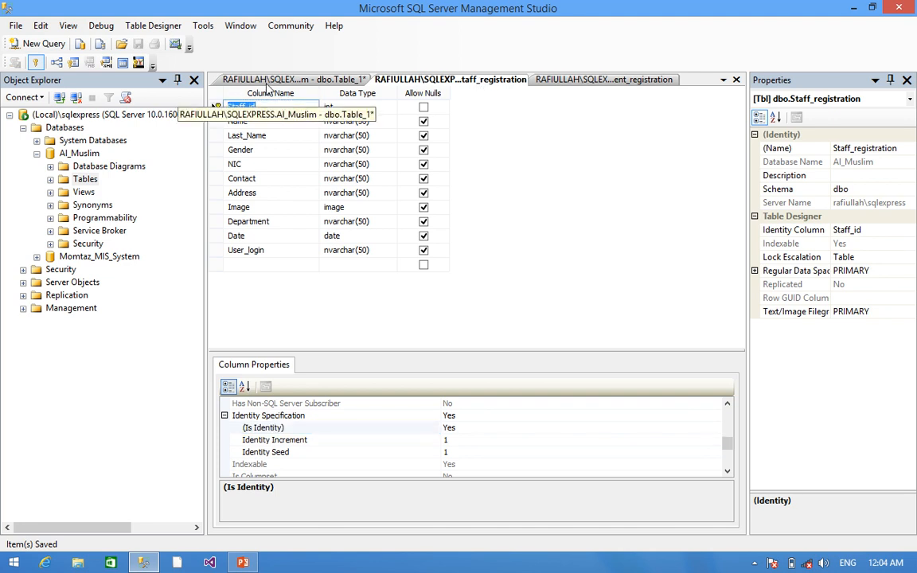
{"action": "left_click", "coordinate": [239, 80]}
{"action": "type", "text": "Staff_id"}
Add the columns Name, Section and Starting_Date below Staff_id
{"action": "left_click", "coordinate": [257, 135]}
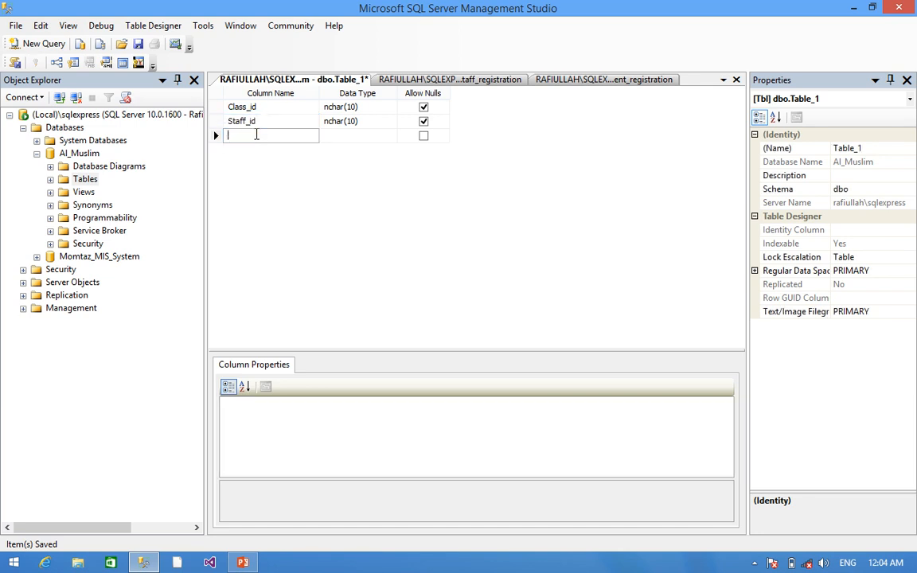
{"action": "type", "text": "Name"}
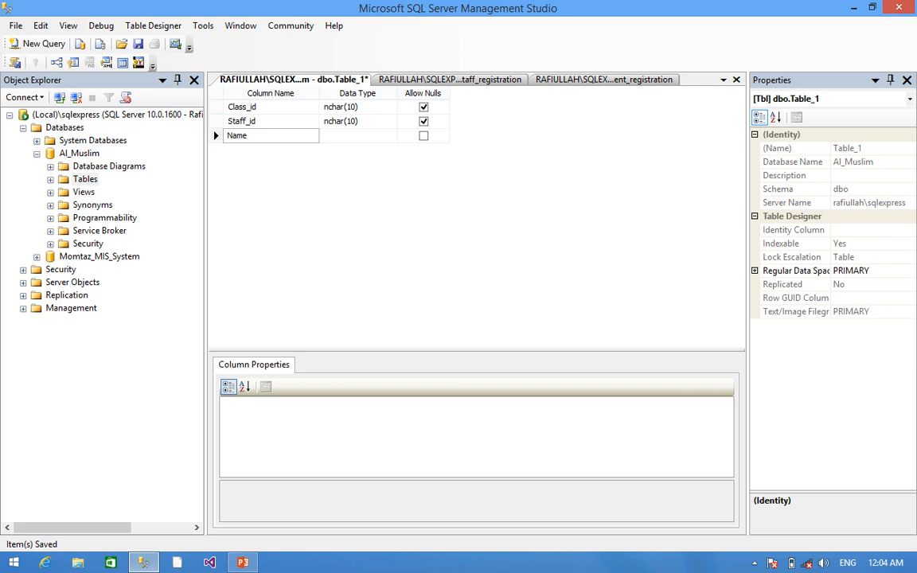
{"action": "key", "text": "Return"}
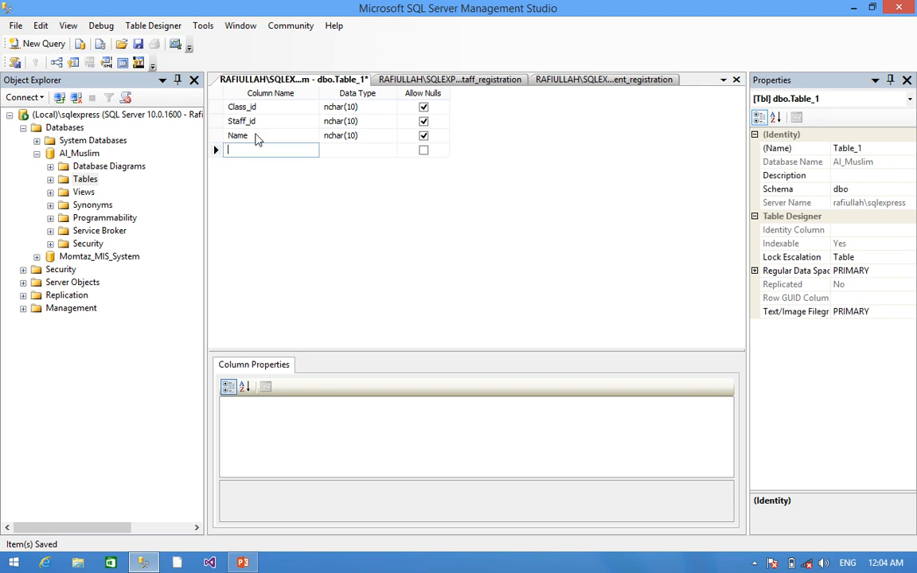
{"action": "type", "text": "s"}
{"action": "key", "text": "BackSpace"}
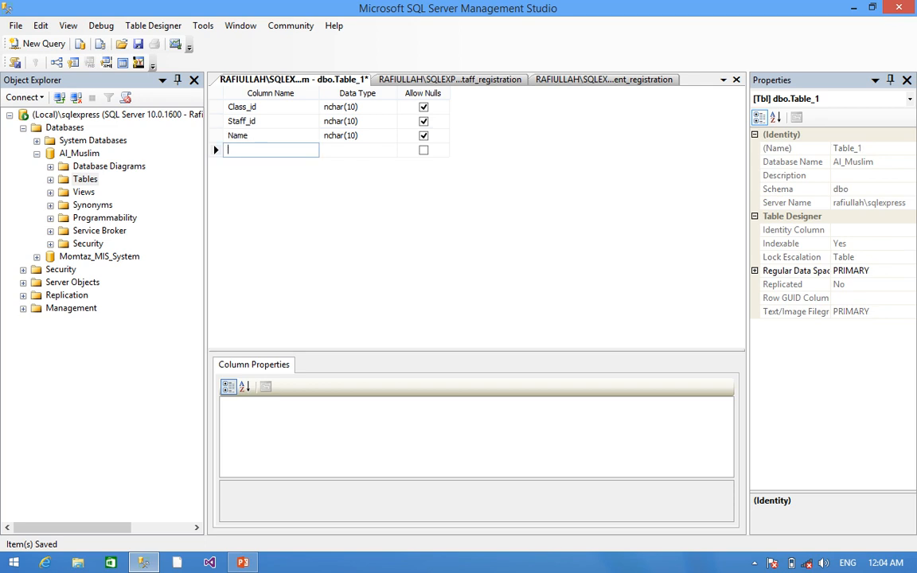
{"action": "type", "text": "Section"}
{"action": "key", "text": "Return"}
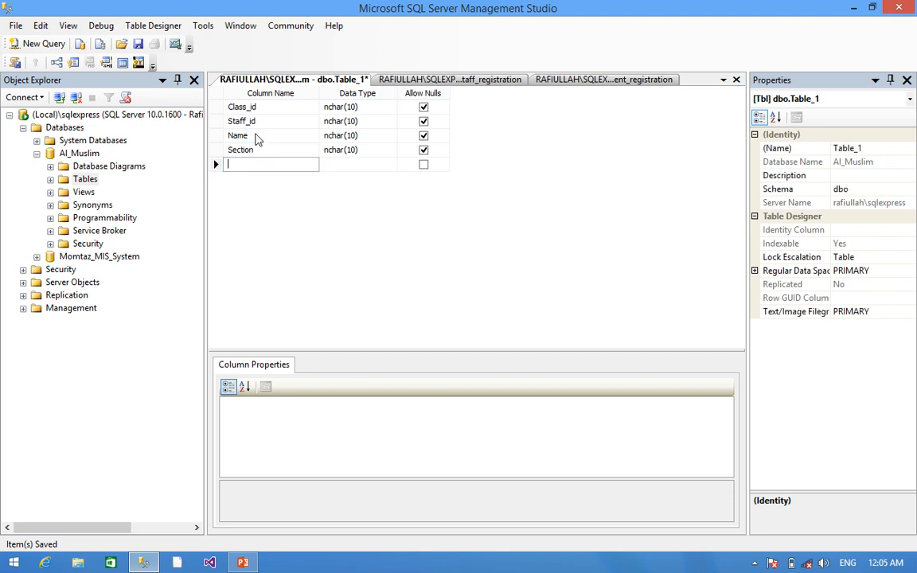
{"action": "type", "text": "S"}
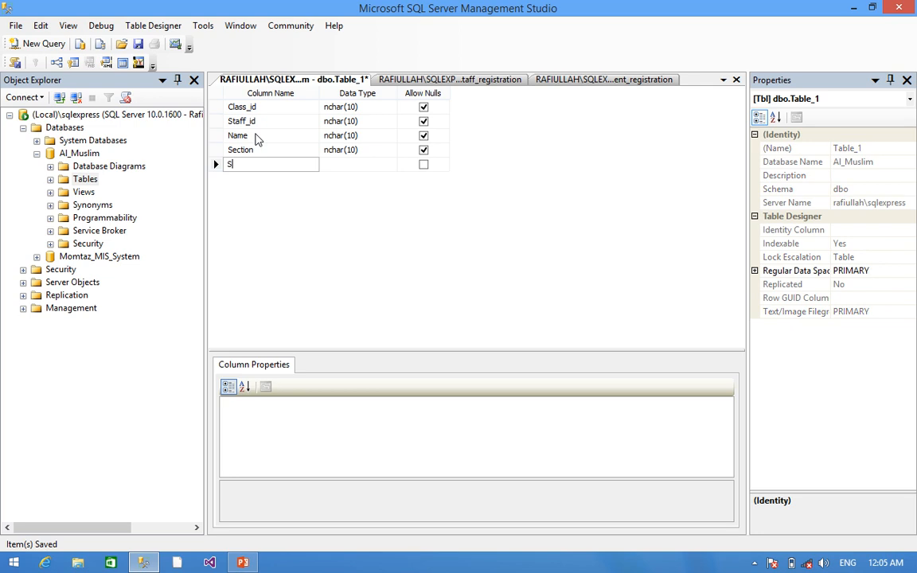
{"action": "type", "text": "tarting_Date"}
{"action": "key", "text": "Return"}
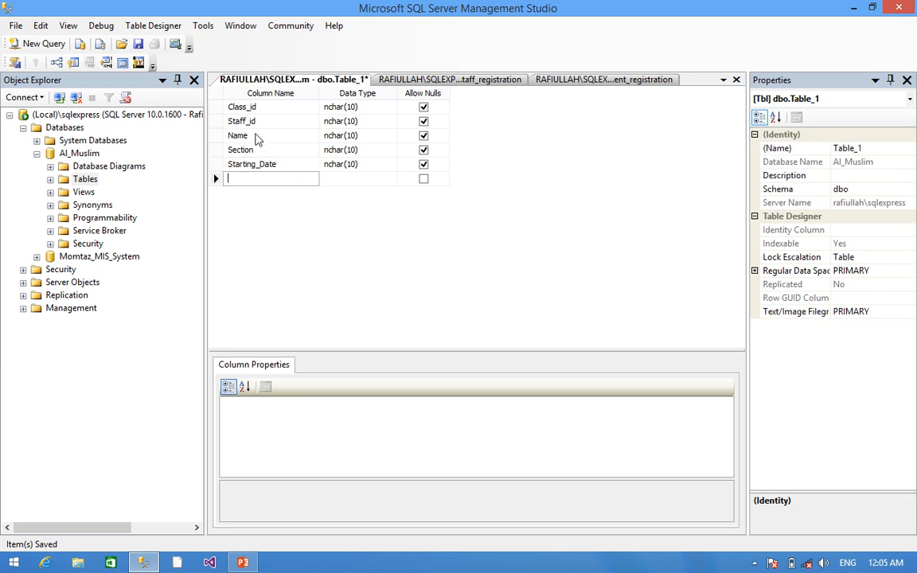
Add the columns Ending_Date, Department, Date and User_login below Starting_Date
{"action": "type", "text": "EW"}
{"action": "key", "text": "BackSpace"}
{"action": "type", "text": "n"}
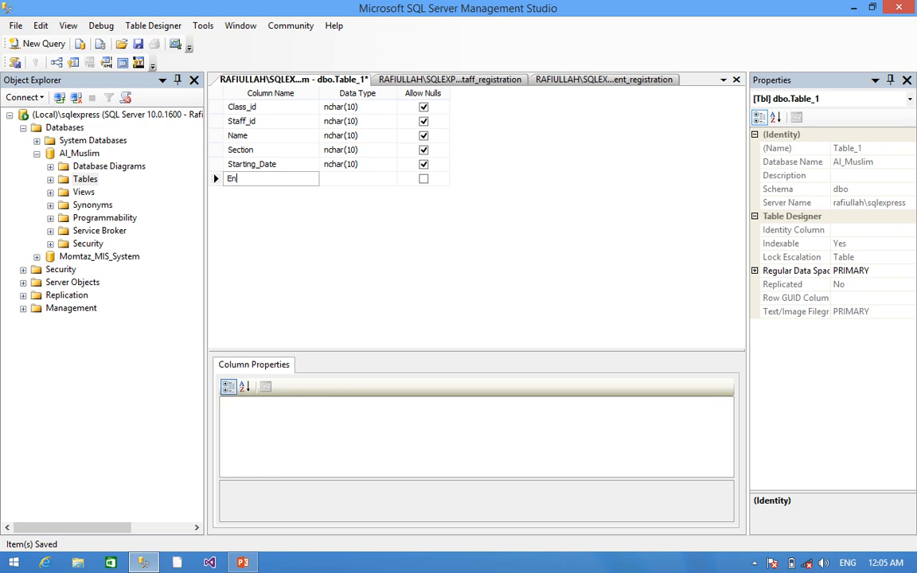
{"action": "type", "text": "ding_Date"}
{"action": "key", "text": "Return"}
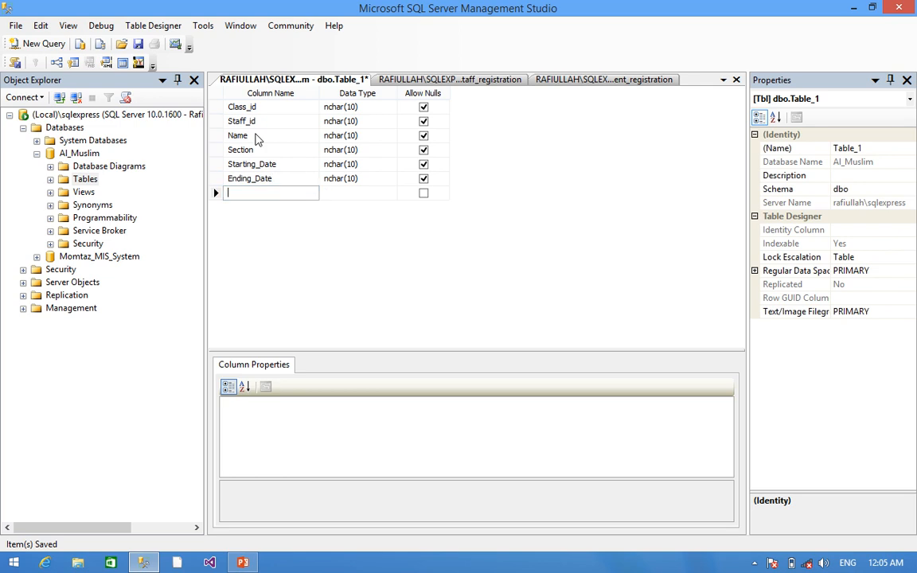
{"action": "type", "text": "Depart"}
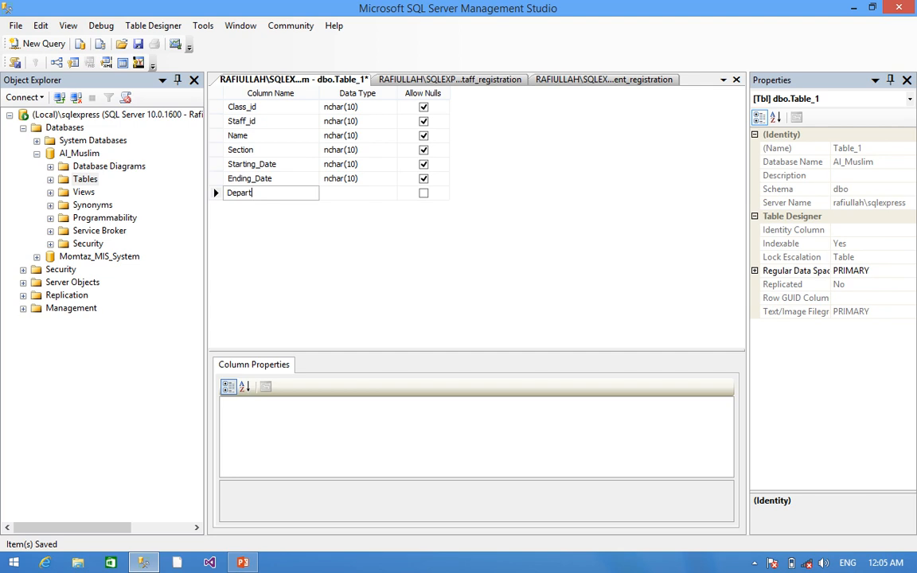
{"action": "type", "text": "ment"}
{"action": "key", "text": "Return"}
{"action": "type", "text": "Date"}
{"action": "key", "text": "Return"}
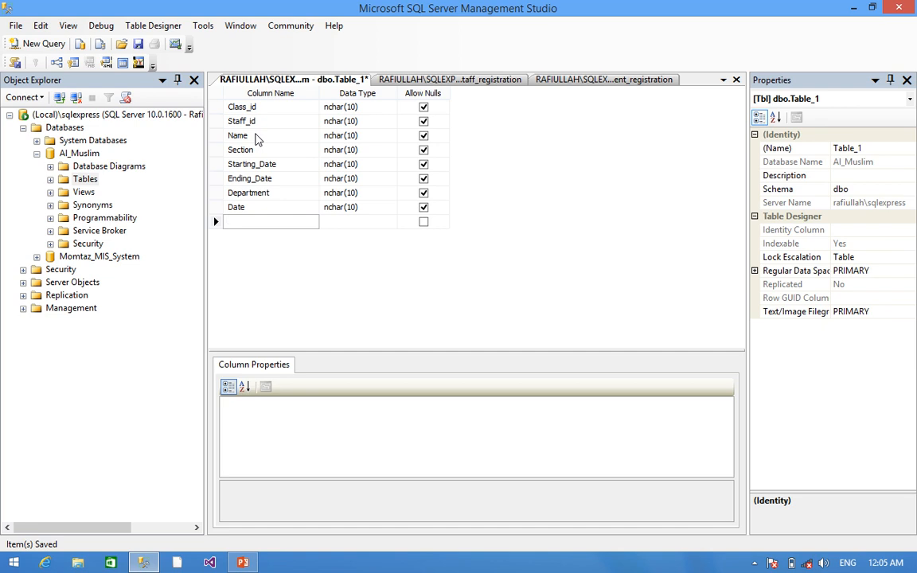
{"action": "type", "text": "ser_login"}
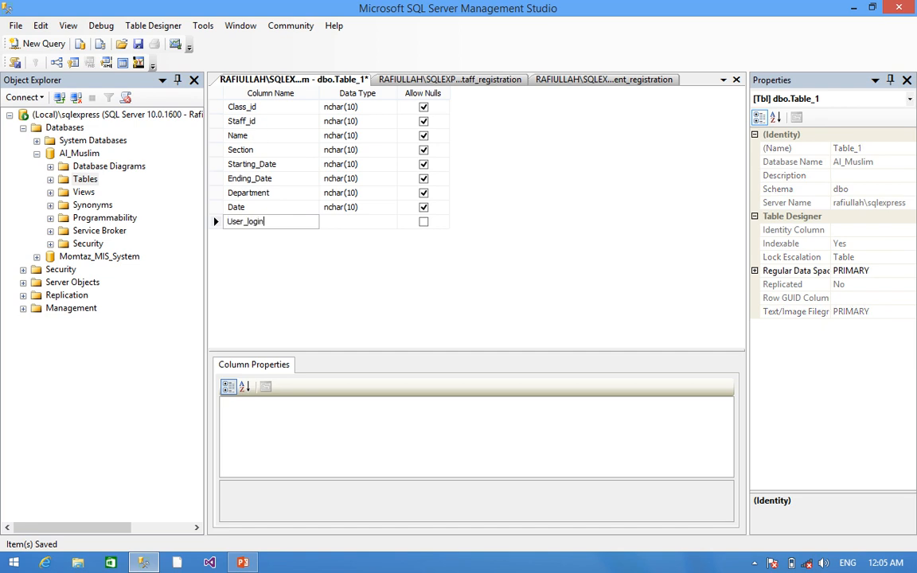
Set the data type of Class_id and Staff_id to int, and of Name and Section to nvarchar(50)
{"action": "left_click", "coordinate": [332, 107]}
{"action": "type", "text": "int"}
{"action": "key", "text": "Down"}
{"action": "type", "text": "int"}
{"action": "key", "text": "Down"}
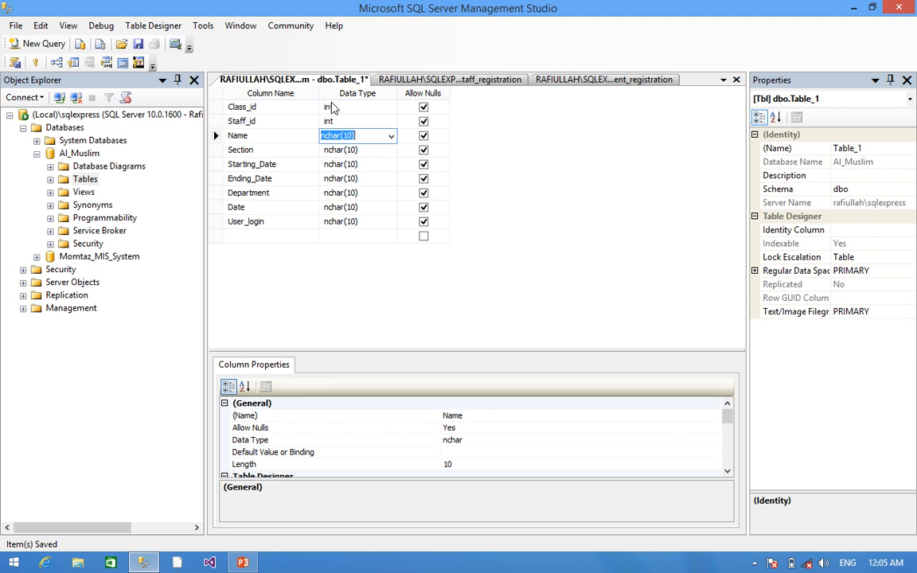
{"action": "type", "text": "nvarchar(50)"}
{"action": "key", "text": "Down"}
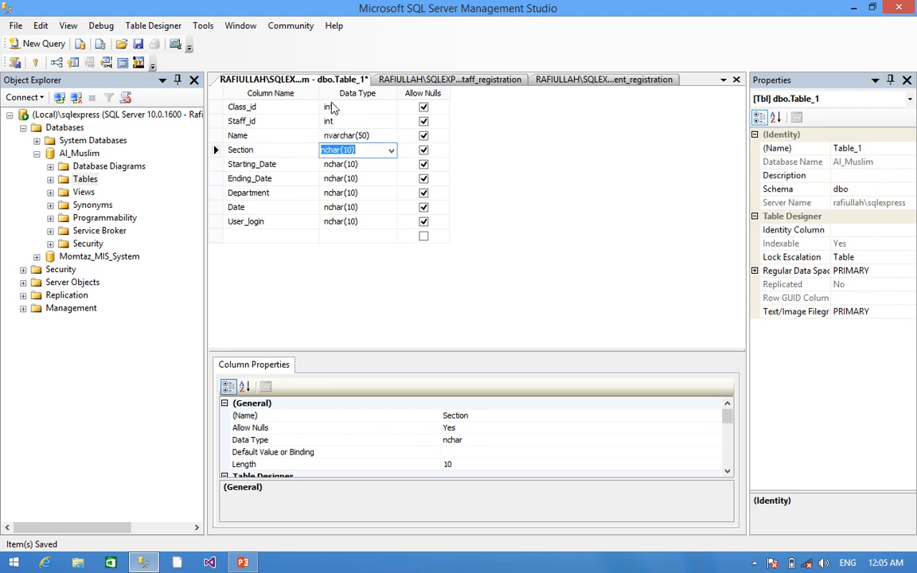
{"action": "type", "text": "nvarchar(50)"}
{"action": "key", "text": "Down"}
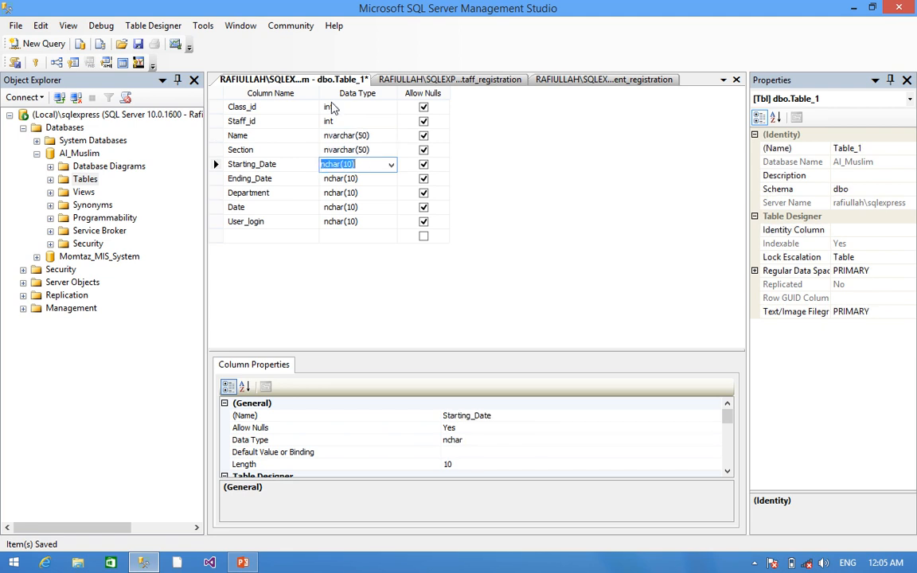
Set Starting_Date, Ending_Date and Date to the date type, and Department and User_login to nvarchar(50)
{"action": "type", "text": "date"}
{"action": "key", "text": "Down"}
{"action": "type", "text": "date"}
{"action": "key", "text": "Down"}
{"action": "type", "text": "nvarchar(50)"}
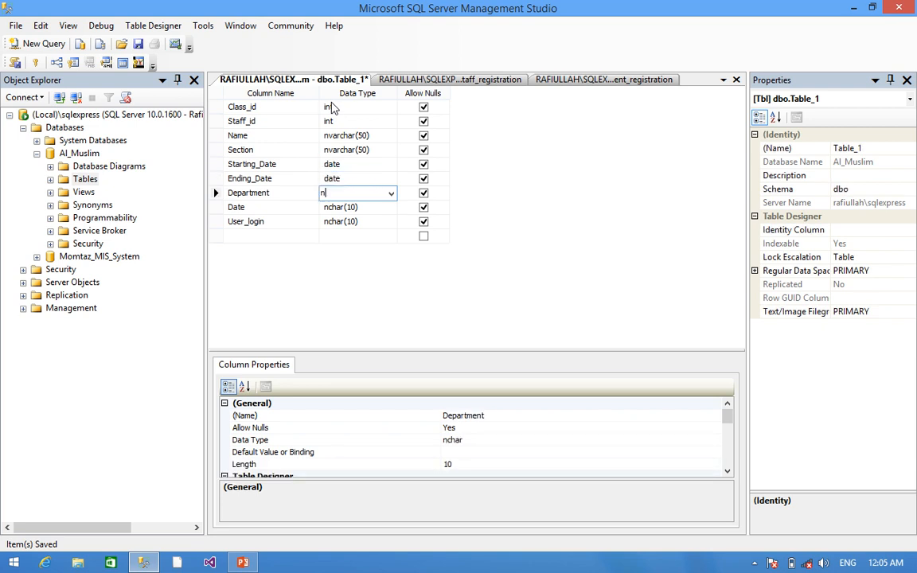
{"action": "key", "text": "Down"}
{"action": "type", "text": "date"}
{"action": "key", "text": "Down"}
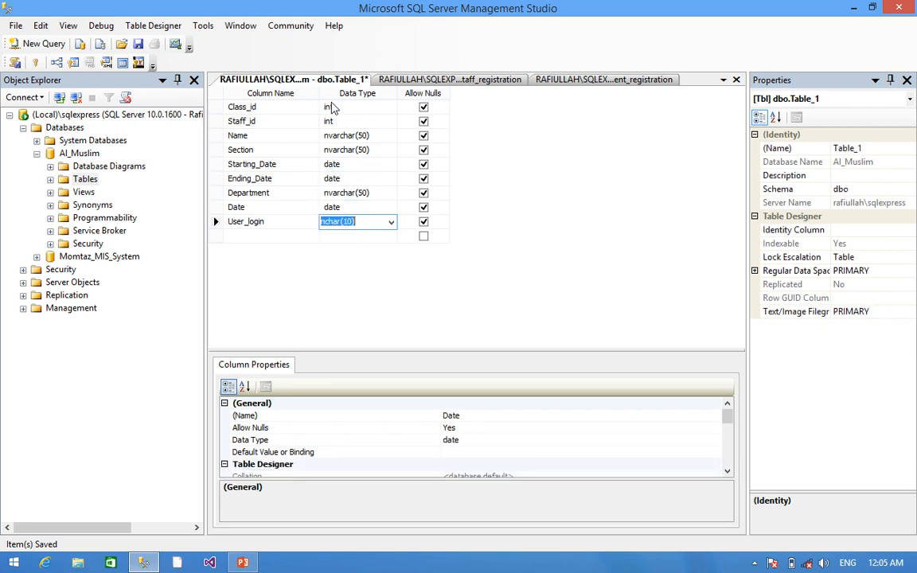
{"action": "type", "text": "vn"}
{"action": "key", "text": "BackSpace"}
{"action": "key", "text": "BackSpace"}
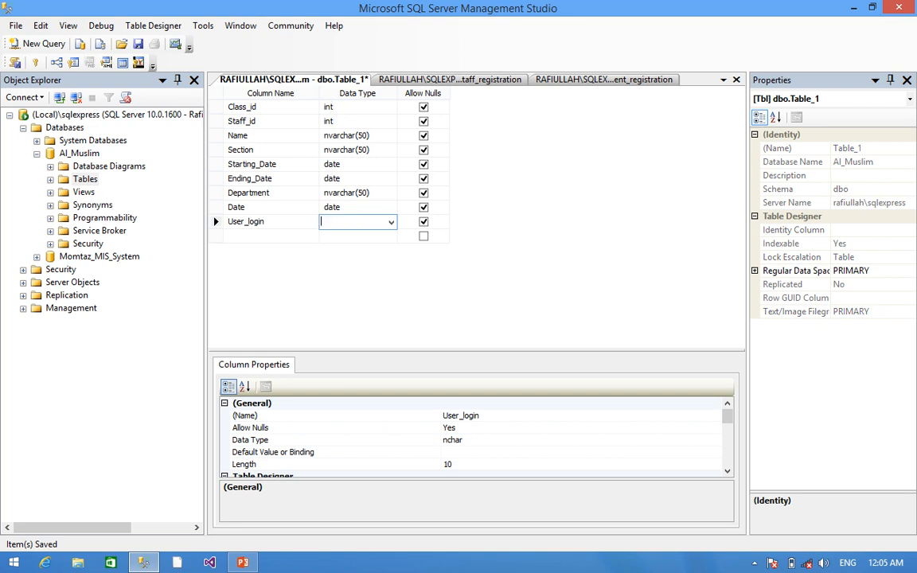
{"action": "type", "text": "nvarchar(50"}
{"action": "key", "text": "Down"}
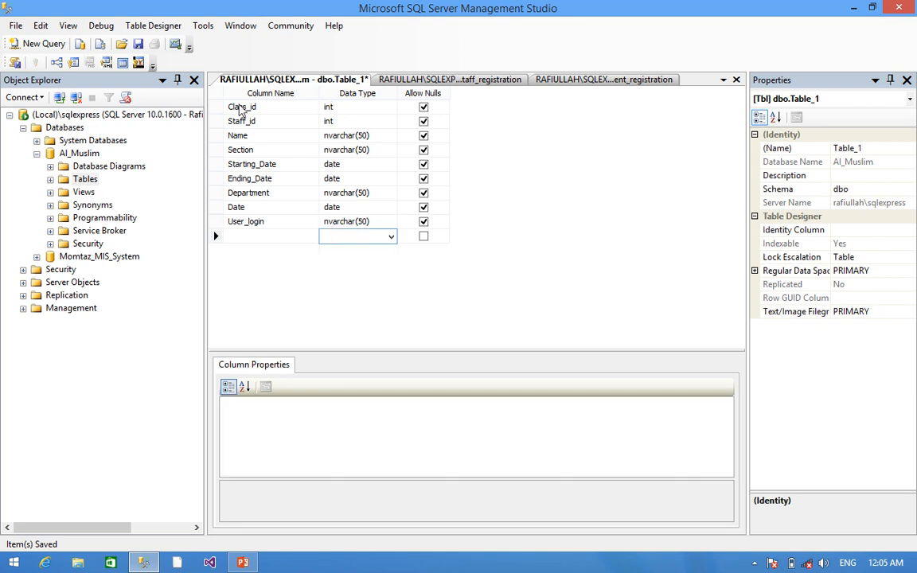
Make Class_id the primary key and turn on its identity specification
{"action": "right_click", "coordinate": [231, 107]}
{"action": "left_click", "coordinate": [283, 115]}
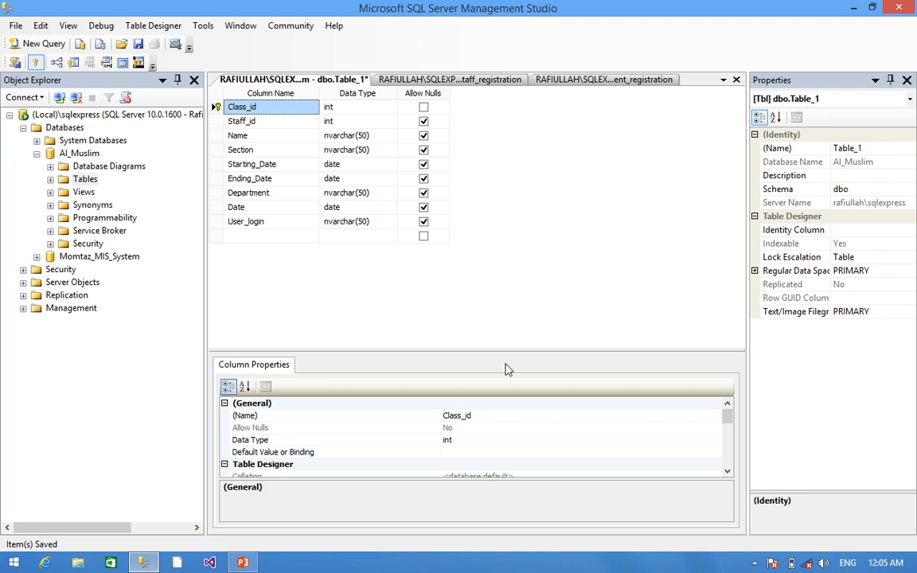
{"action": "left_click_drag", "start_coordinate": [726, 422], "coordinate": [725, 443]}
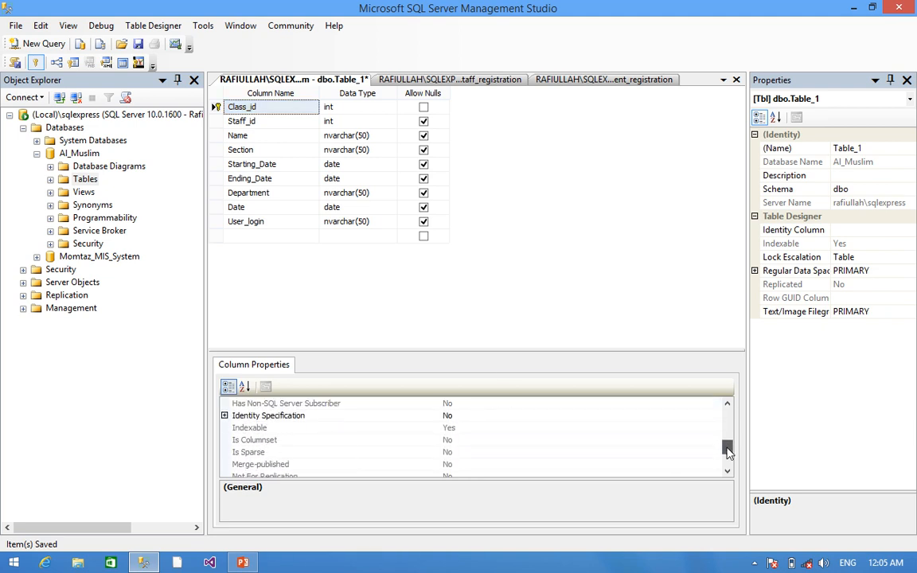
{"action": "left_click", "coordinate": [238, 415]}
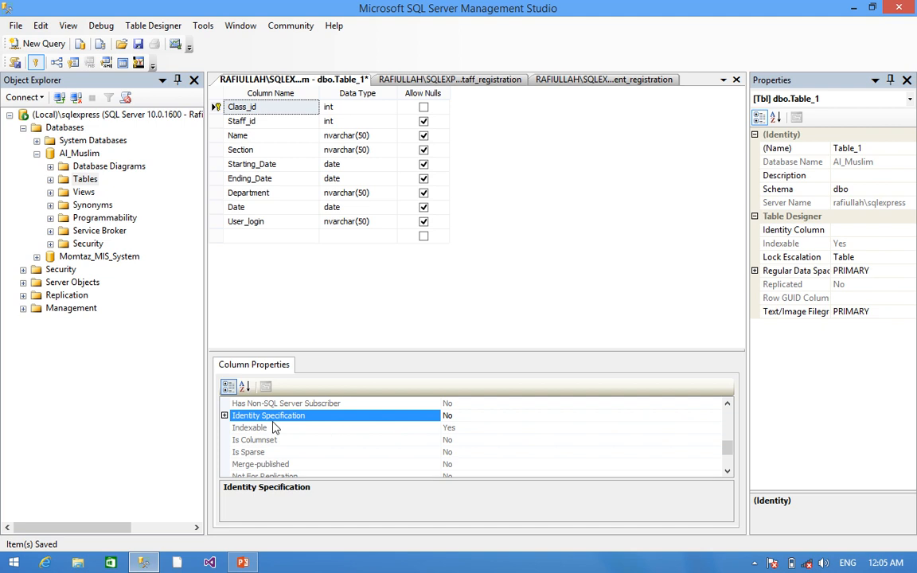
{"action": "left_click", "coordinate": [224, 415]}
{"action": "left_click", "coordinate": [487, 428]}
{"action": "double_click", "coordinate": [487, 428]}
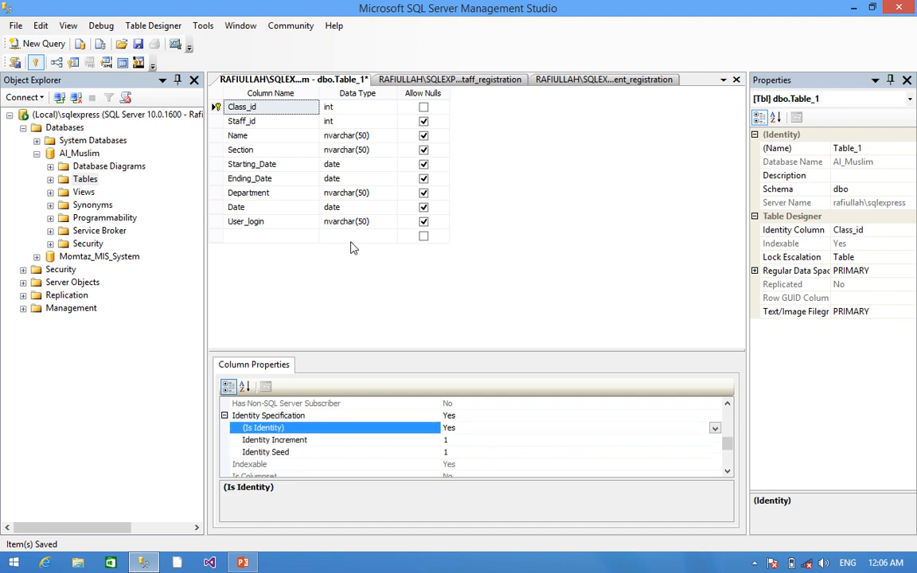
Save the class table design under the name Classes_info
{"action": "key", "text": "ctrl+s"}
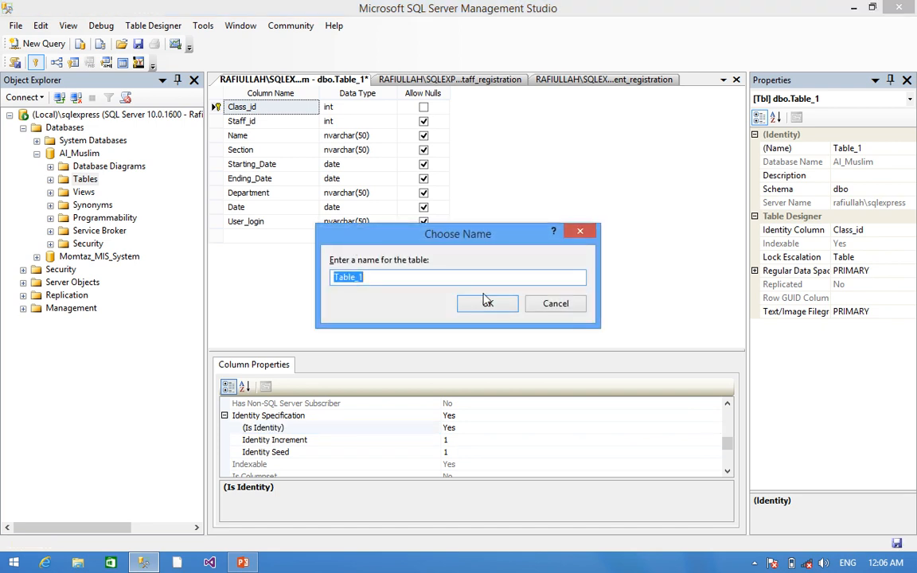
{"action": "type", "text": "Classes"}
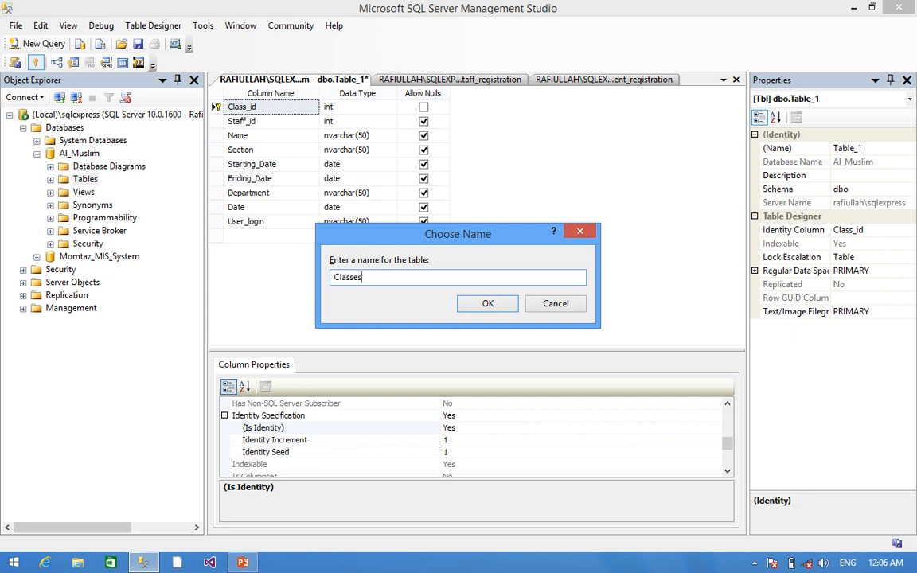
{"action": "type", "text": "_info"}
{"action": "left_click", "coordinate": [484, 303]}
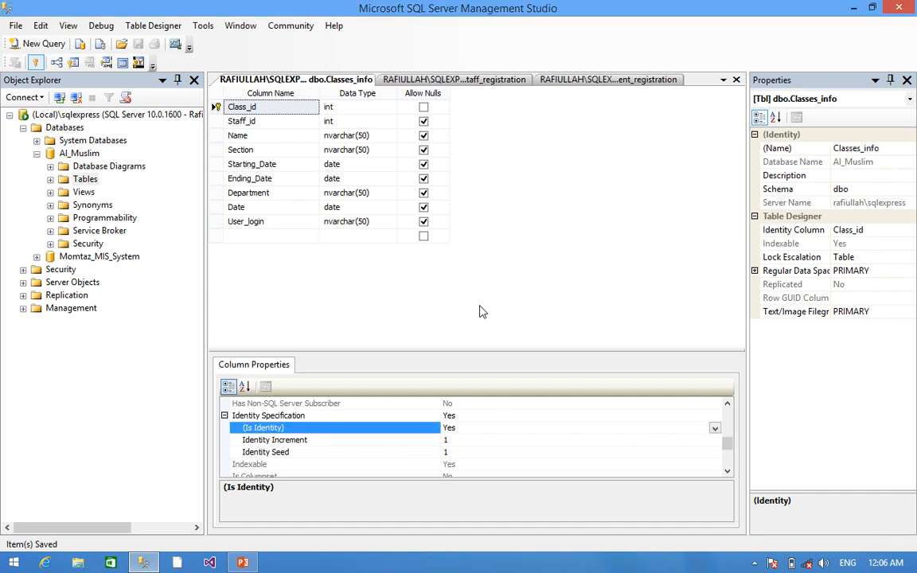
List the Al_Muslim tables and start a new table with S_add_id as its first column
{"action": "left_click", "coordinate": [51, 179]}
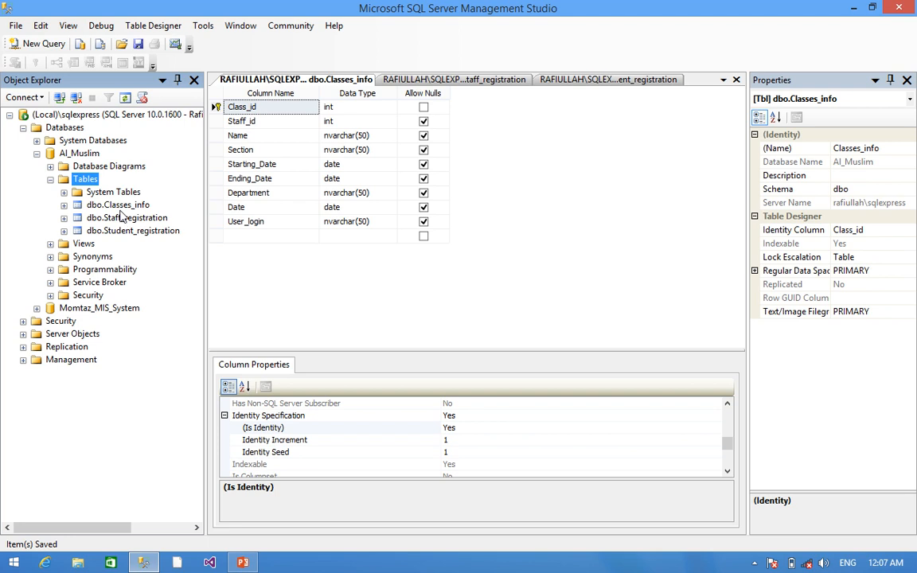
{"action": "right_click", "coordinate": [83, 178]}
{"action": "left_click", "coordinate": [127, 186]}
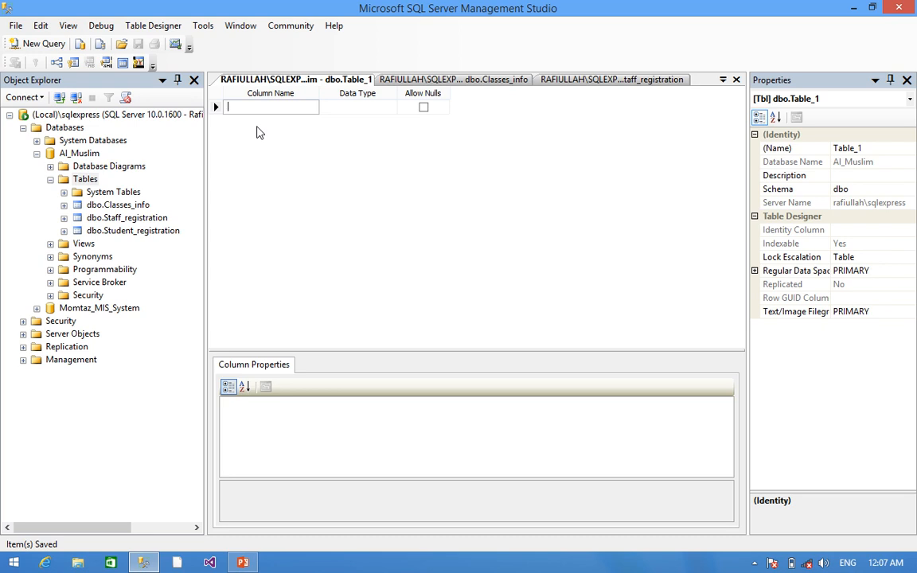
{"action": "type", "text": "S_add_id"}
{"action": "left_click", "coordinate": [257, 123]}
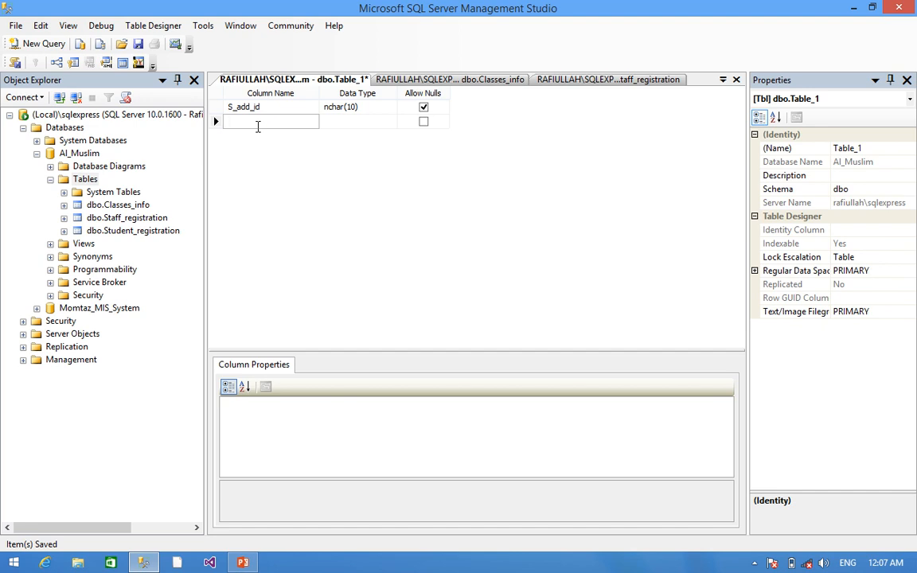
Copy the key column name S_reg_id from the Student_registration table design and enter it as the column below S_add_id
{"action": "left_click", "coordinate": [128, 231]}
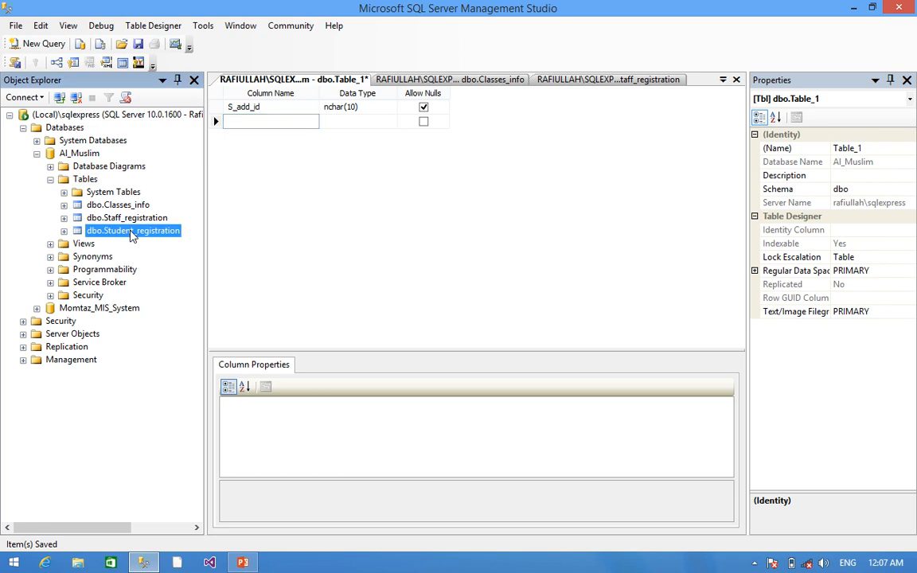
{"action": "right_click", "coordinate": [128, 229]}
{"action": "left_click", "coordinate": [195, 254]}
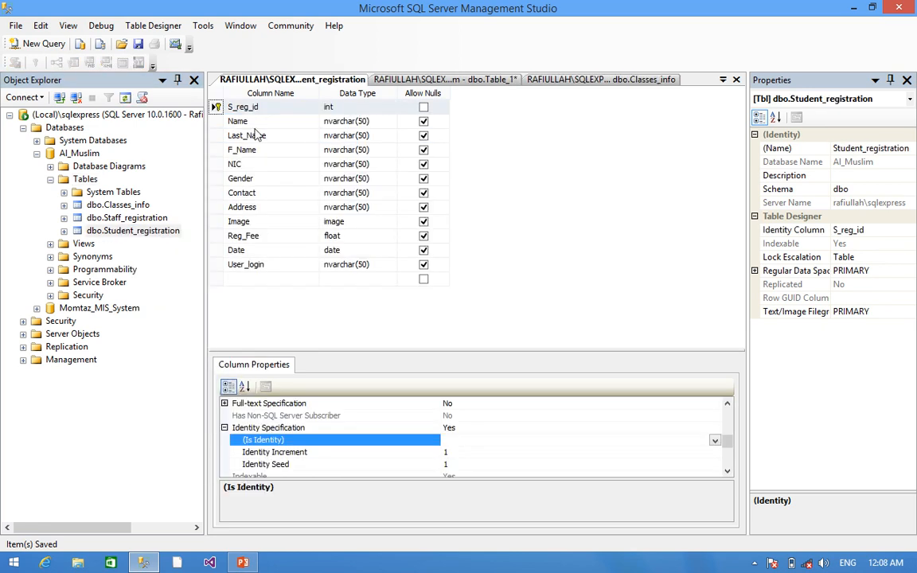
{"action": "left_click", "coordinate": [240, 107]}
{"action": "key", "text": "ctrl+c"}
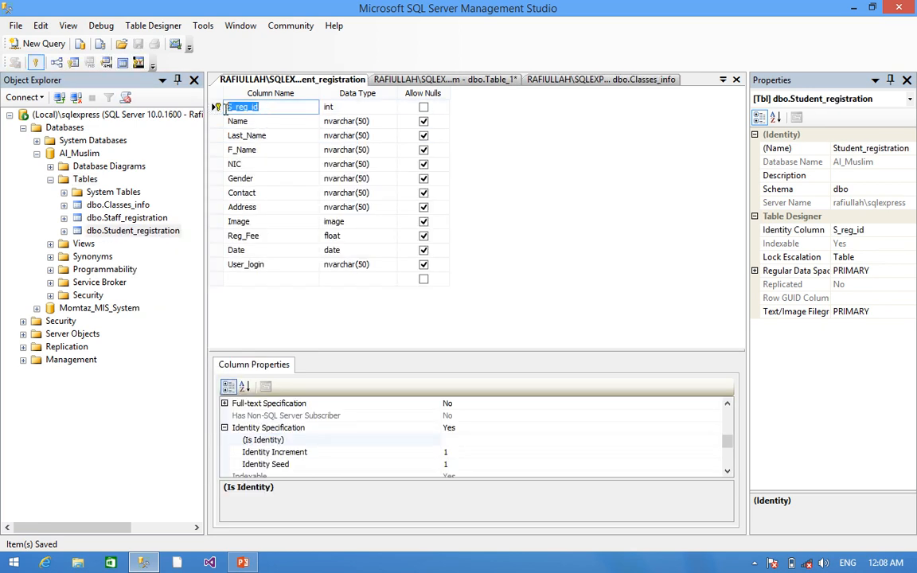
{"action": "left_click", "coordinate": [388, 80]}
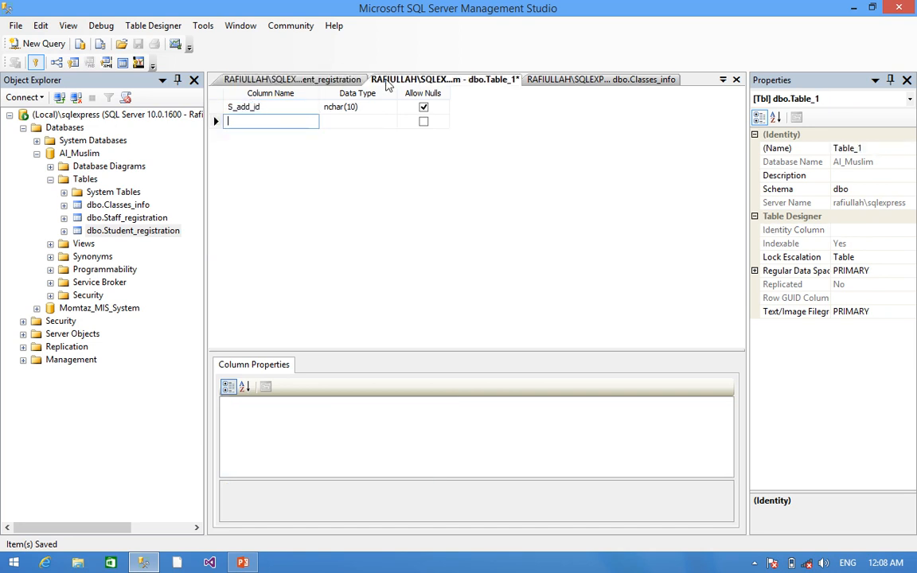
{"action": "key", "text": "ctrl+v"}
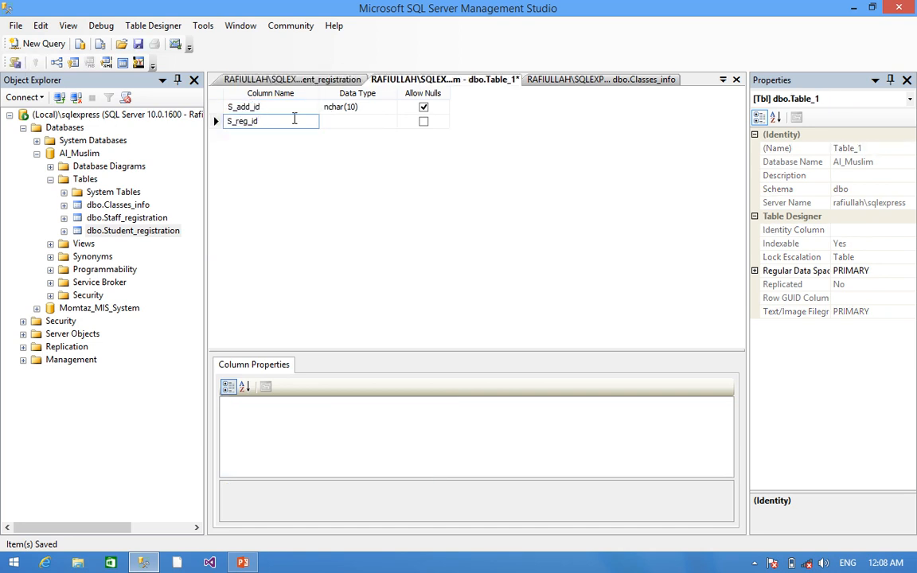
{"action": "key", "text": "Return"}
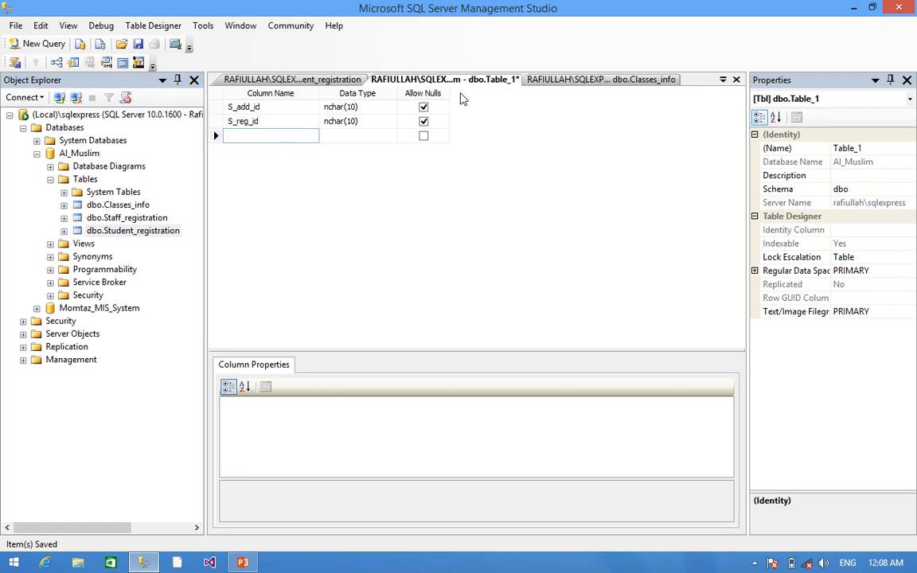
Check the key column name in the Classes_info table design and add Class_id as the column below S_reg_id in the new table
{"action": "left_click", "coordinate": [583, 80]}
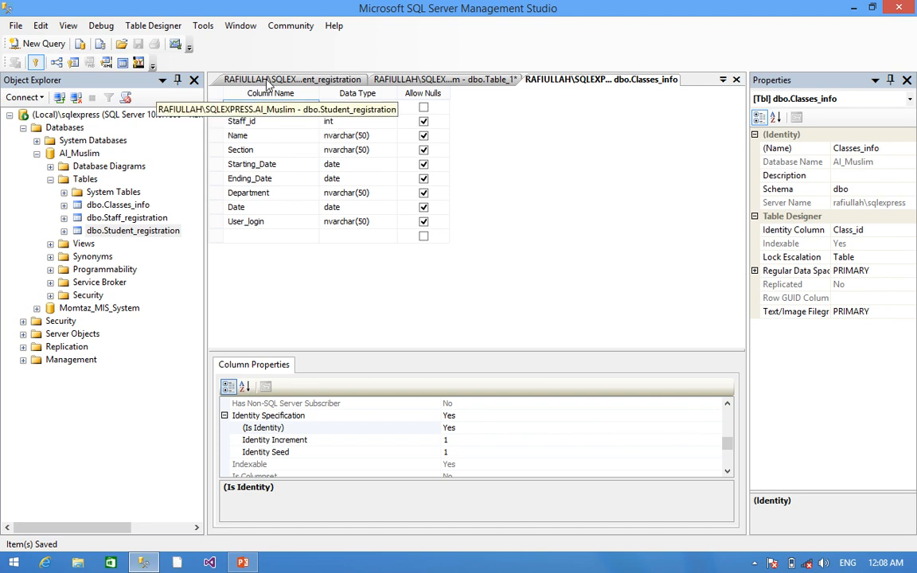
{"action": "left_click", "coordinate": [374, 79]}
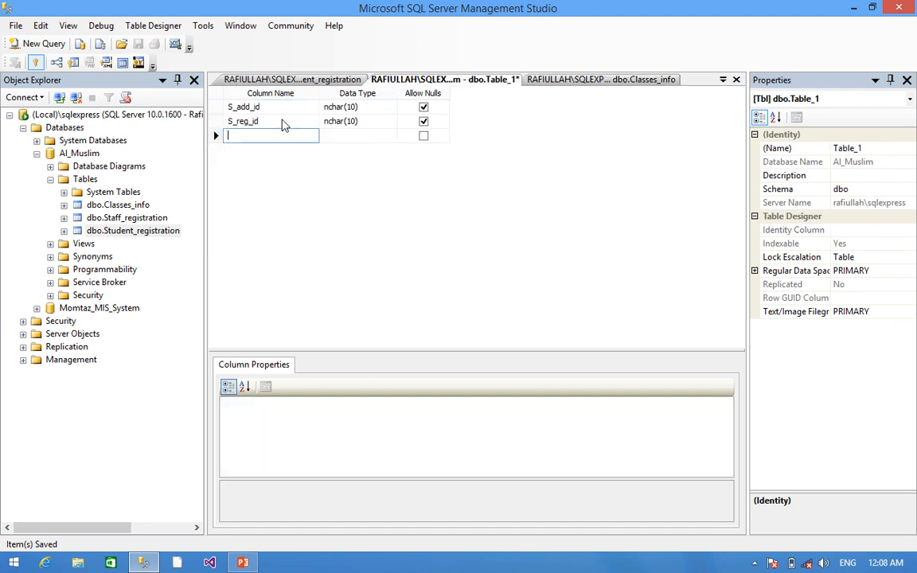
{"action": "type", "text": "Class_id"}
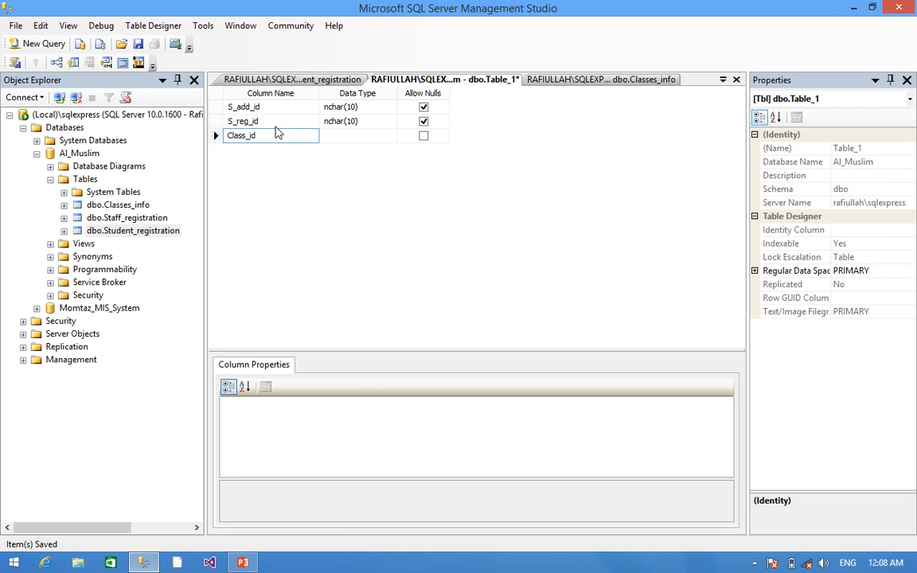
{"action": "key", "text": "Return"}
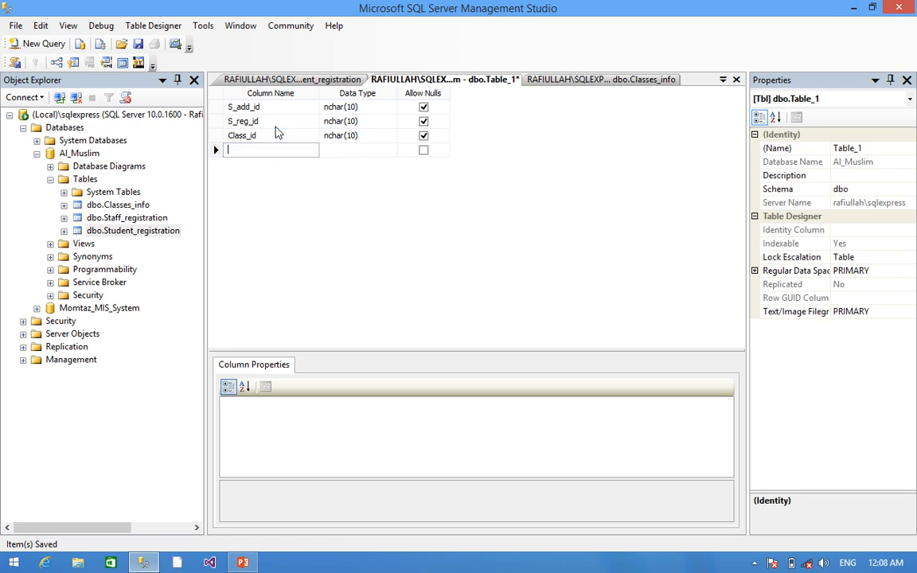
Add the columns Class_fee, Date and User_login below Class_id
{"action": "type", "text": "Clas"}
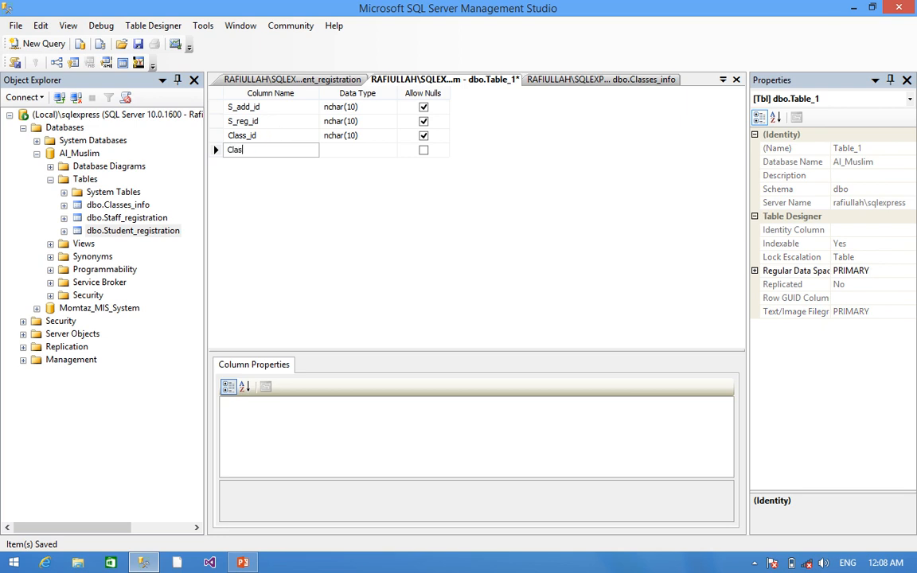
{"action": "type", "text": "s_fee"}
{"action": "key", "text": "Return"}
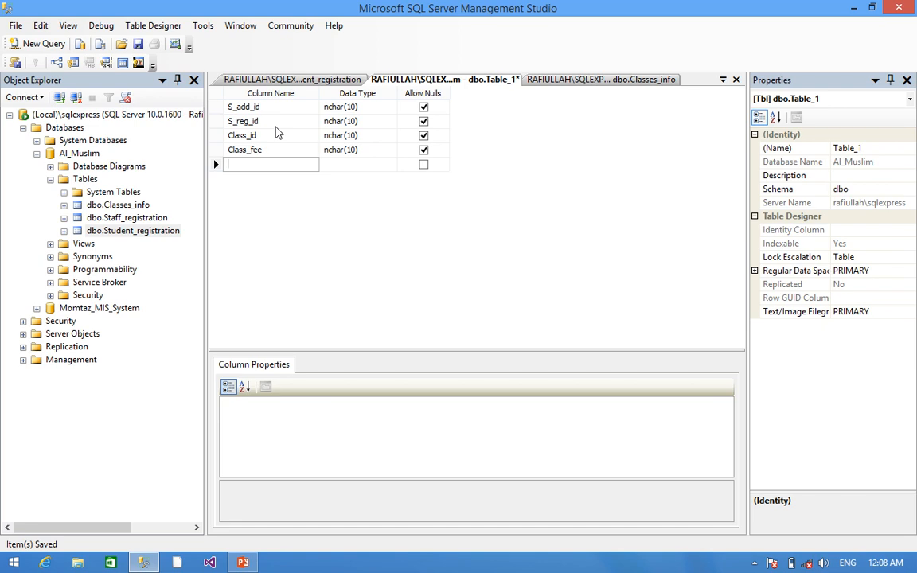
{"action": "type", "text": "Date"}
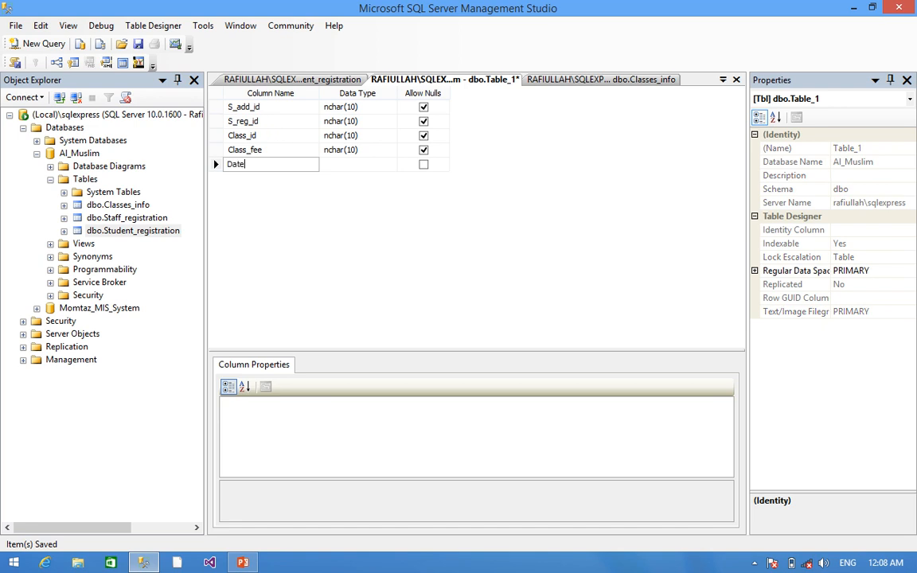
{"action": "key", "text": "Return"}
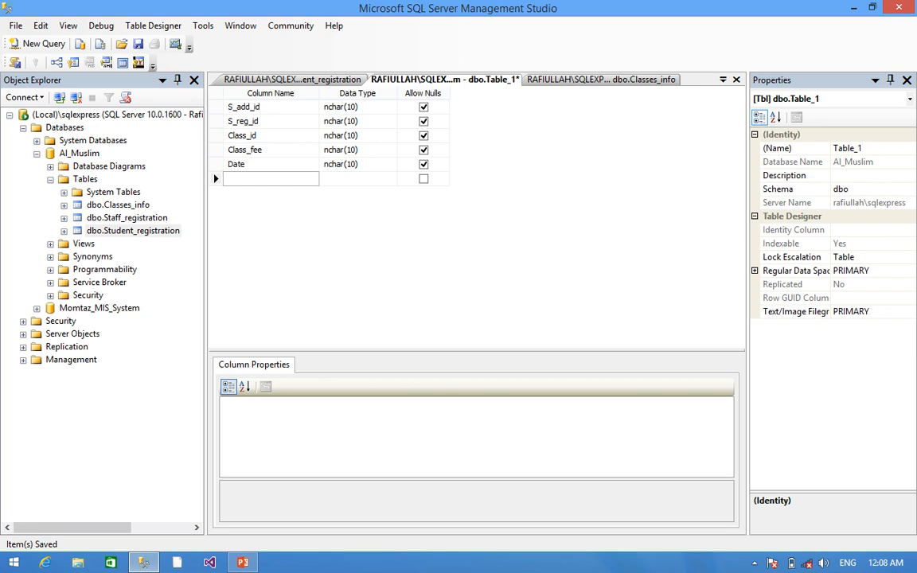
{"action": "type", "text": "User_login"}
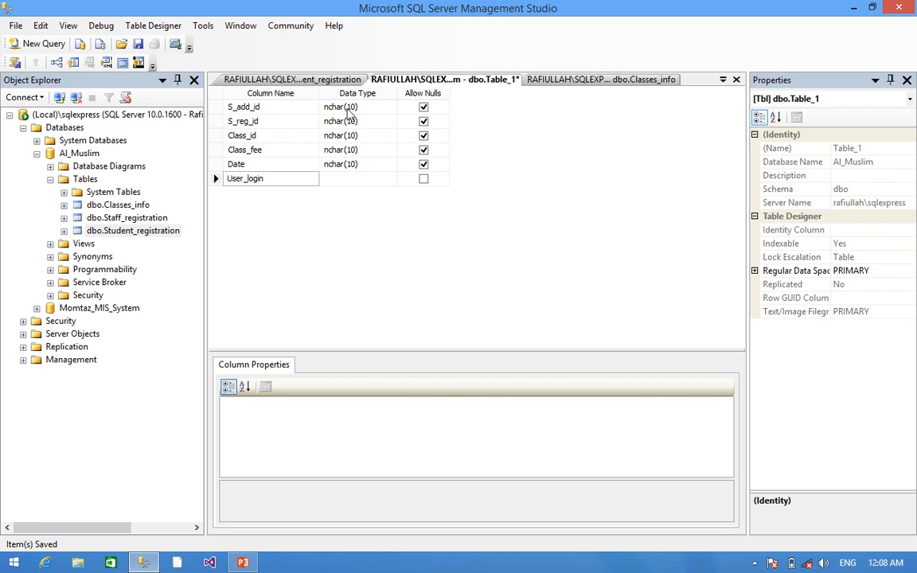
Set the data type of S_add_id, S_reg_id and Class_id to int
{"action": "right_click", "coordinate": [348, 111]}
{"action": "left_click", "coordinate": [338, 107]}
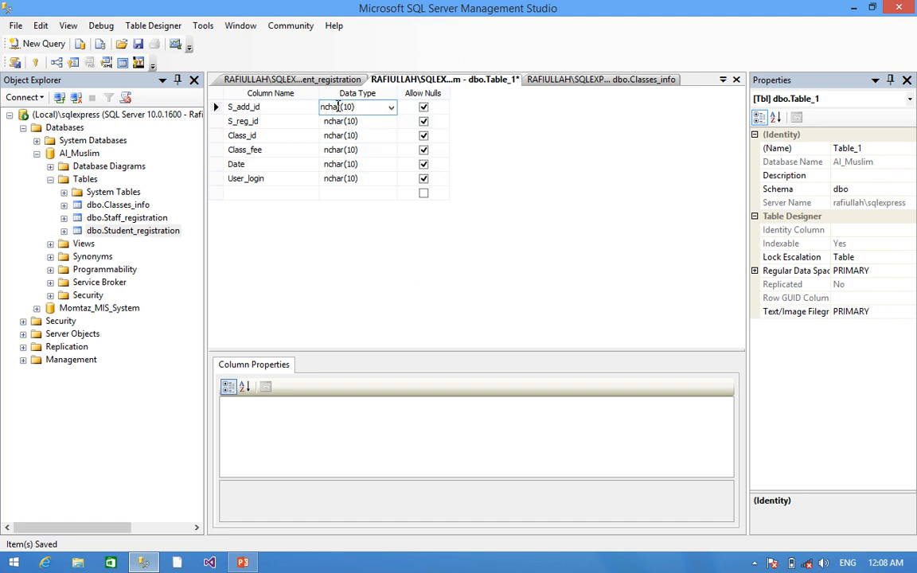
{"action": "double_click", "coordinate": [338, 107]}
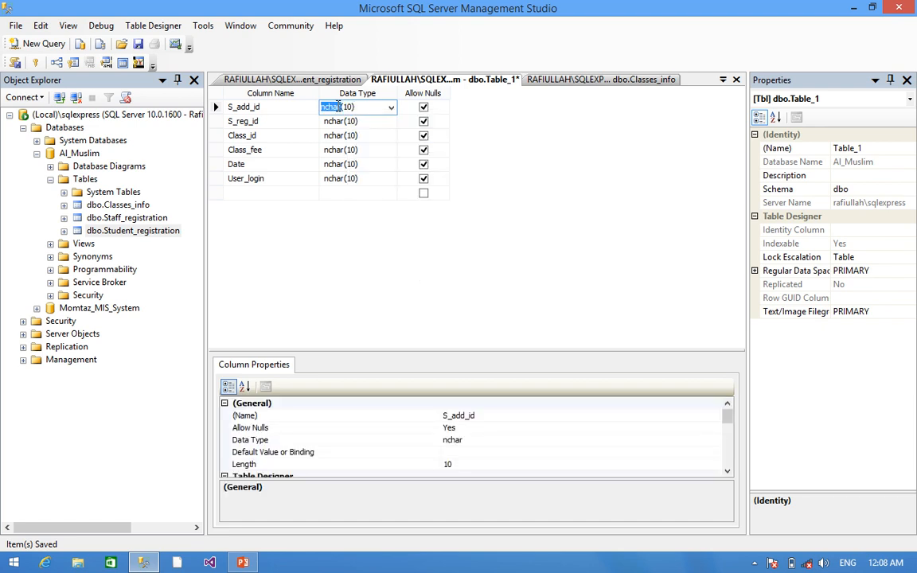
{"action": "type", "text": "in"}
{"action": "key", "text": "ctrl+a"}
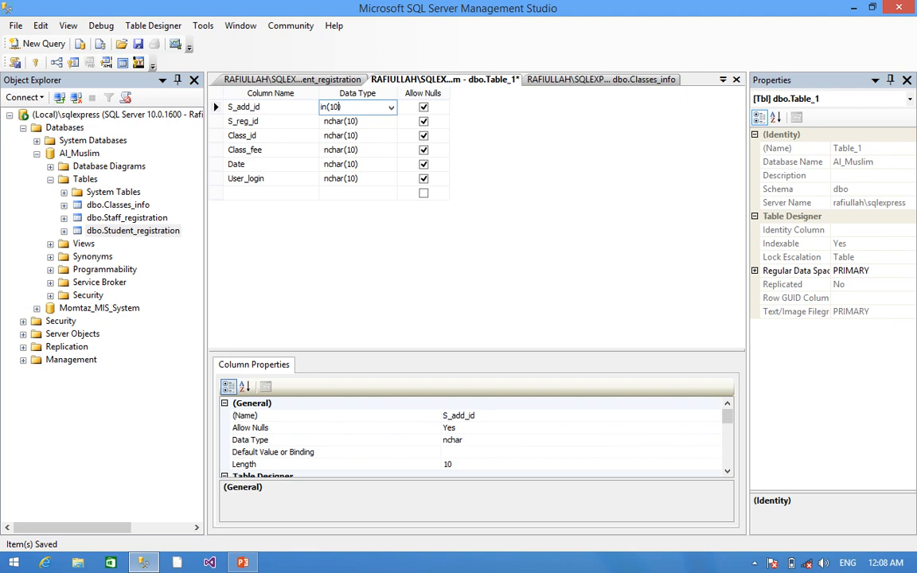
{"action": "key", "text": "BackSpace"}
{"action": "type", "text": "int"}
{"action": "key", "text": "Down"}
{"action": "key", "text": "BackSpace"}
{"action": "type", "text": "int"}
{"action": "key", "text": "Down"}
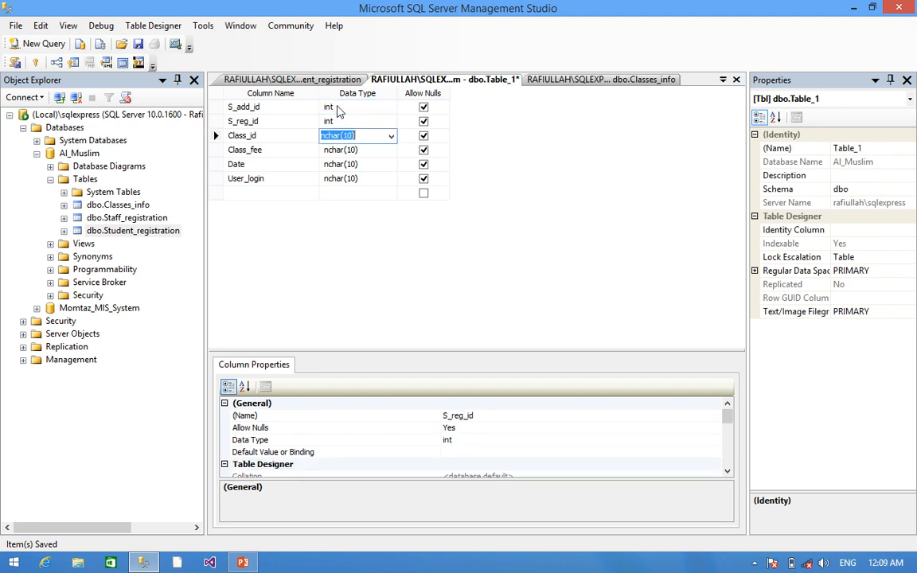
{"action": "key", "text": "BackSpace"}
{"action": "type", "text": "int"}
{"action": "key", "text": "Down"}
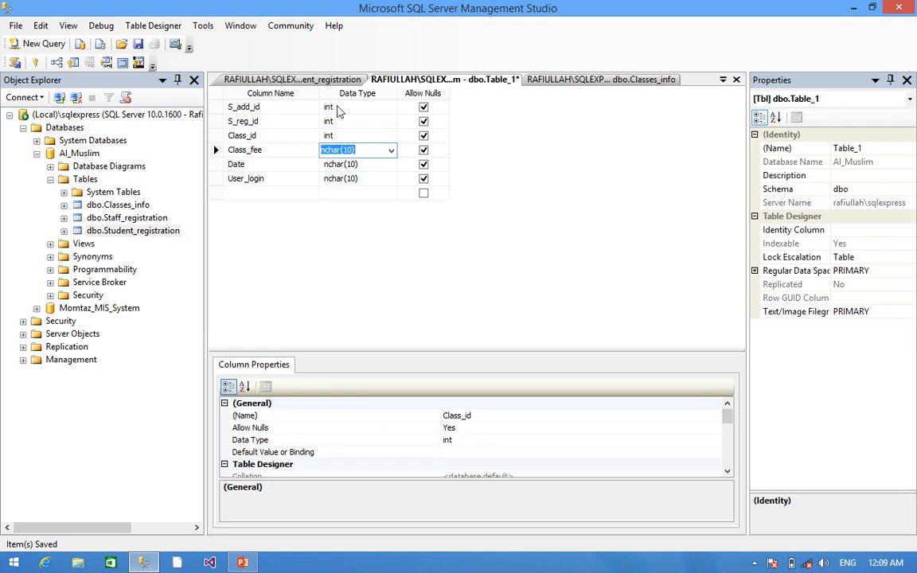
Set the data types of Class_fee to float, Date to date and User_login to nvarchar(50)
{"action": "type", "text": "float"}
{"action": "key", "text": "Down"}
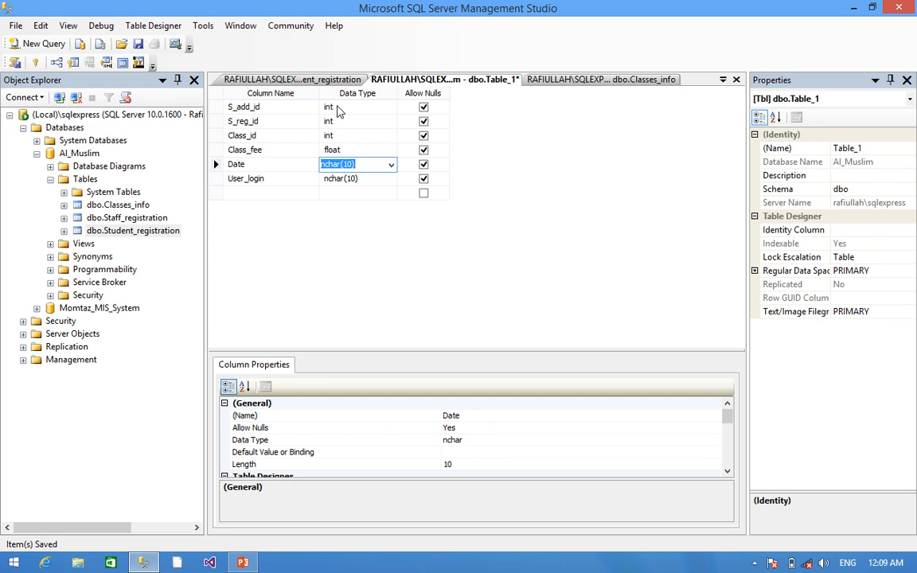
{"action": "type", "text": "date"}
{"action": "key", "text": "Down"}
{"action": "type", "text": "nv"}
{"action": "key", "text": "Down"}
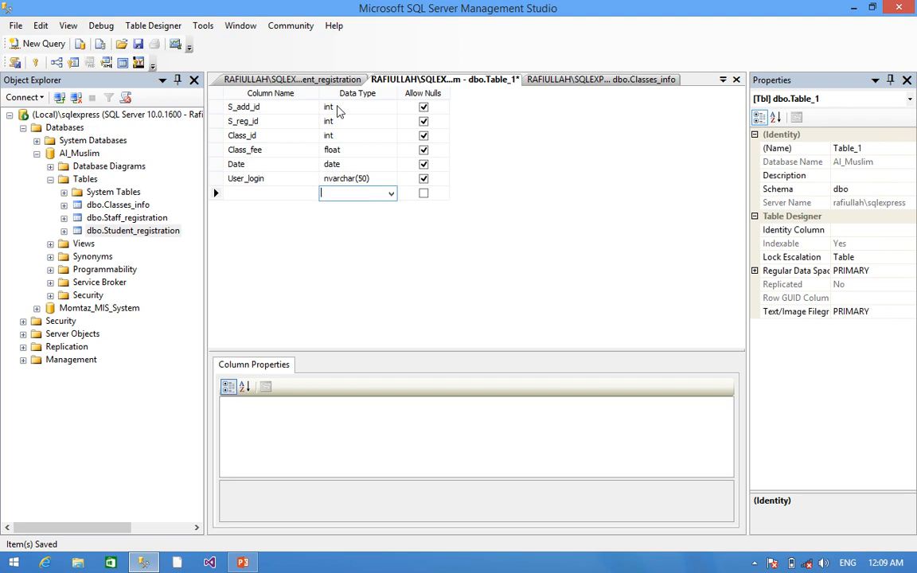
Make S_add_id the primary key and set its Is Identity property to Yes
{"action": "right_click", "coordinate": [215, 107]}
{"action": "left_click", "coordinate": [231, 118]}
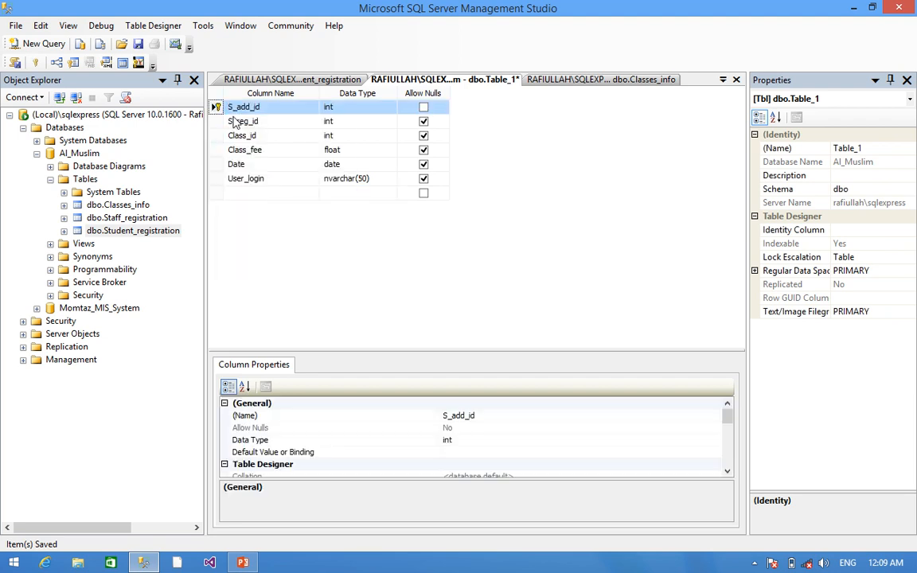
{"action": "left_click_drag", "start_coordinate": [728, 408], "coordinate": [726, 449]}
{"action": "left_click", "coordinate": [225, 440]}
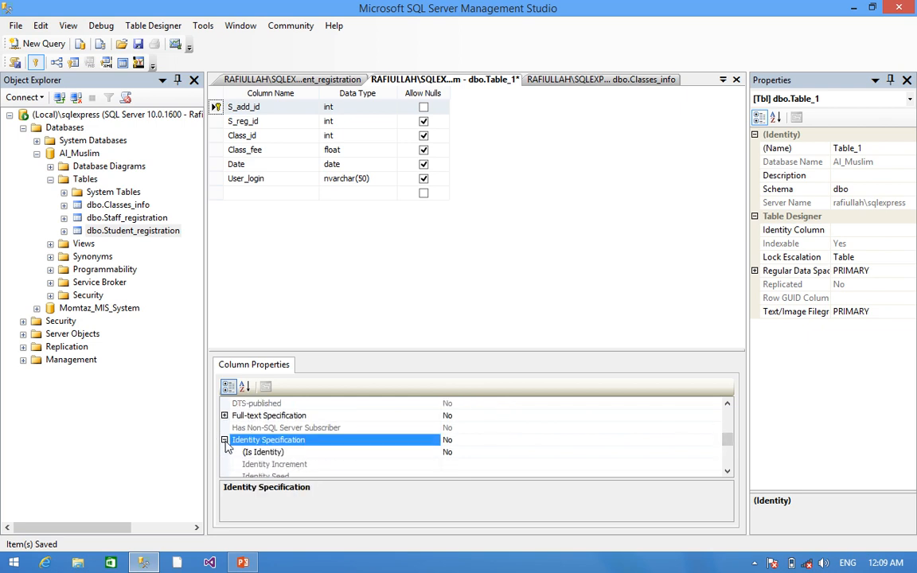
{"action": "double_click", "coordinate": [497, 452]}
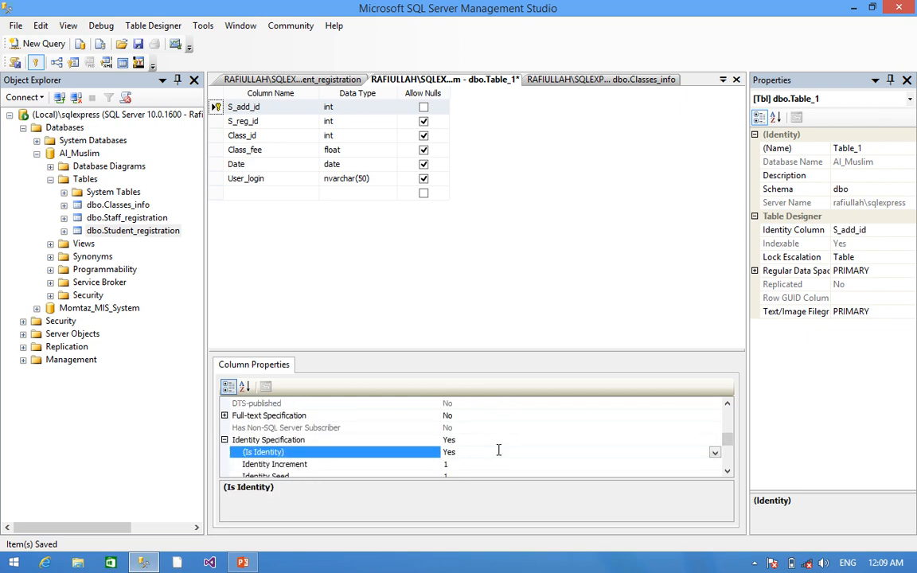
Save the admission table design under the name Student_addmision
{"action": "key", "text": "ctrl+s"}
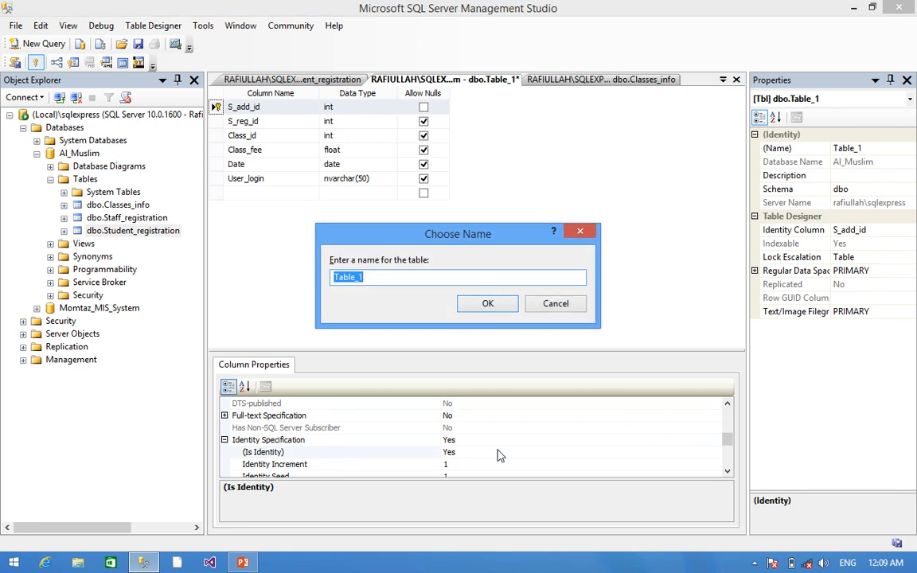
{"action": "type", "text": "Studer"}
{"action": "type", "text": "t_addmision"}
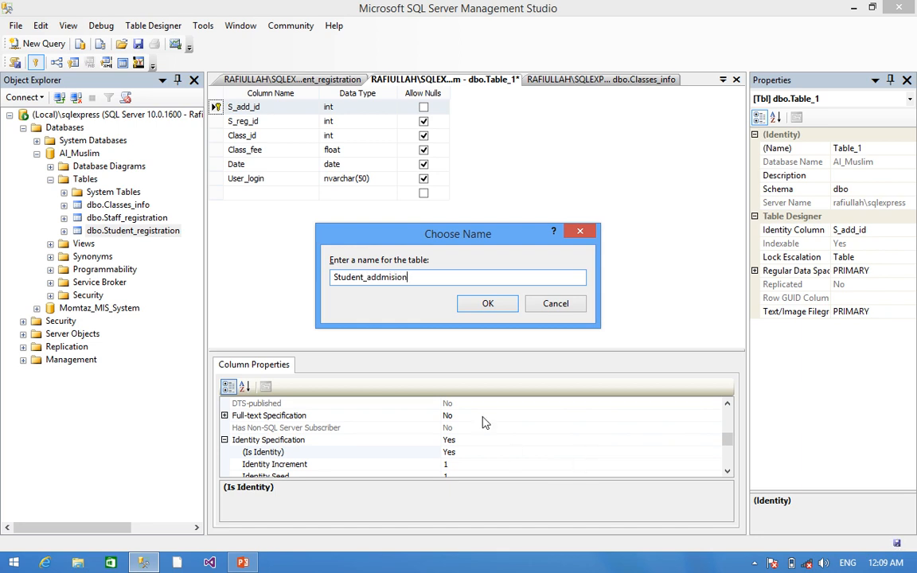
{"action": "left_click", "coordinate": [483, 303]}
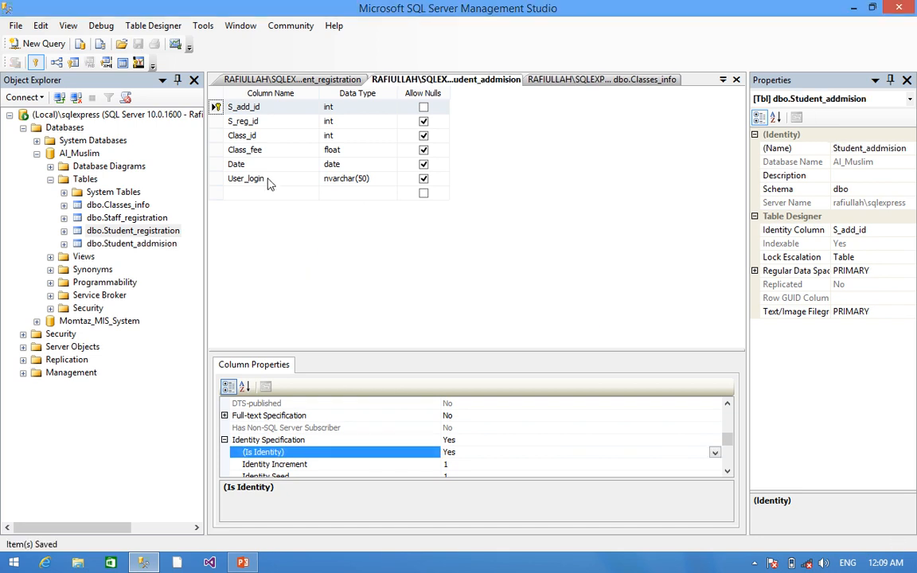
Start another new table in Al_Muslim with Result_id and Class_id as its first two columns
{"action": "right_click", "coordinate": [87, 180]}
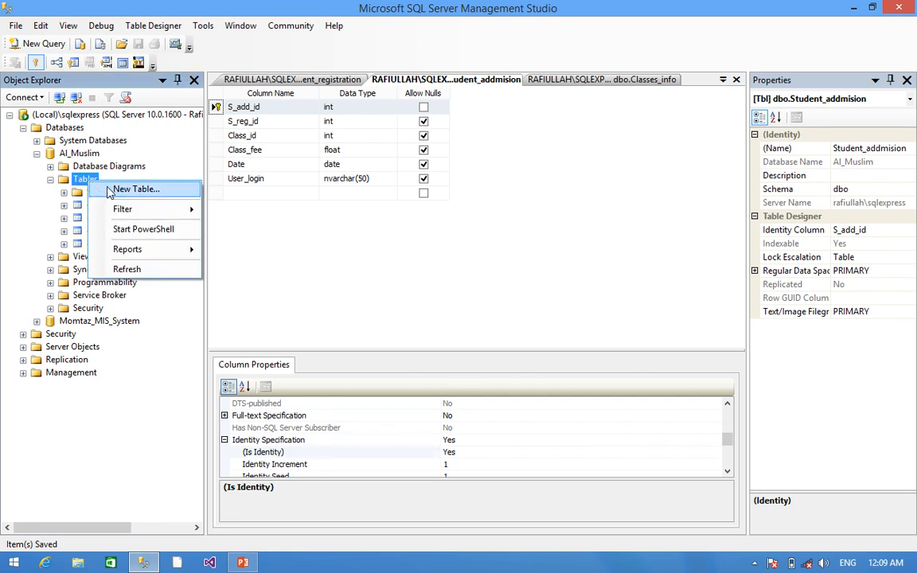
{"action": "left_click", "coordinate": [101, 190]}
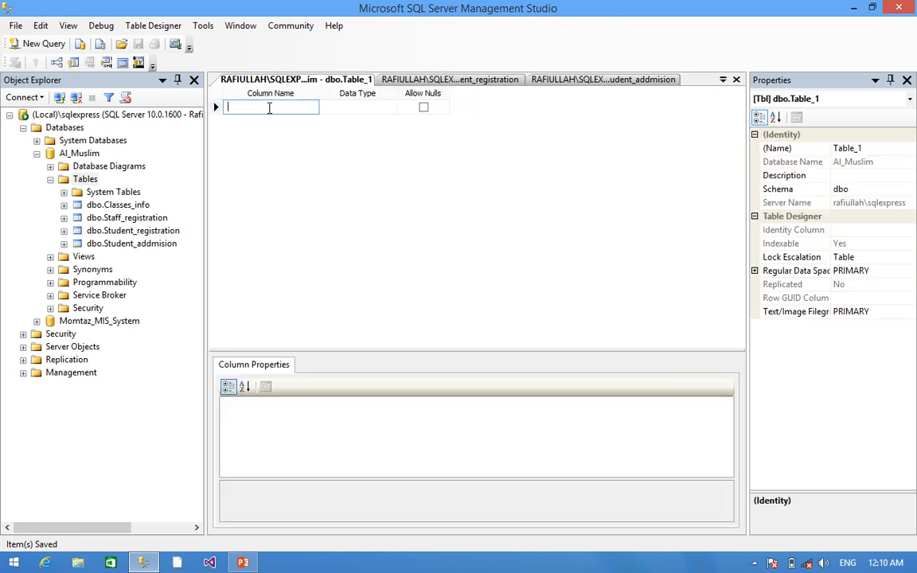
{"action": "type", "text": "Result_id"}
{"action": "key", "text": "Return"}
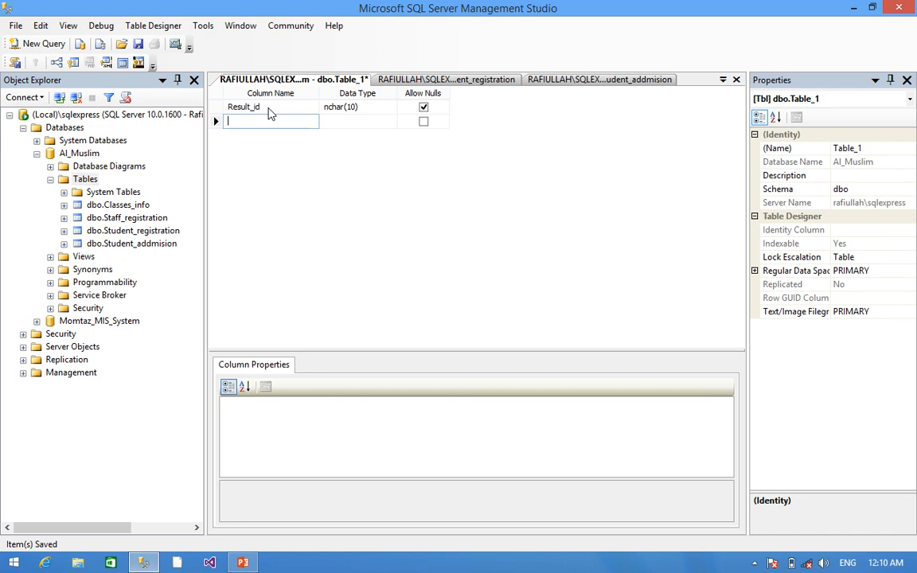
{"action": "type", "text": "Class"}
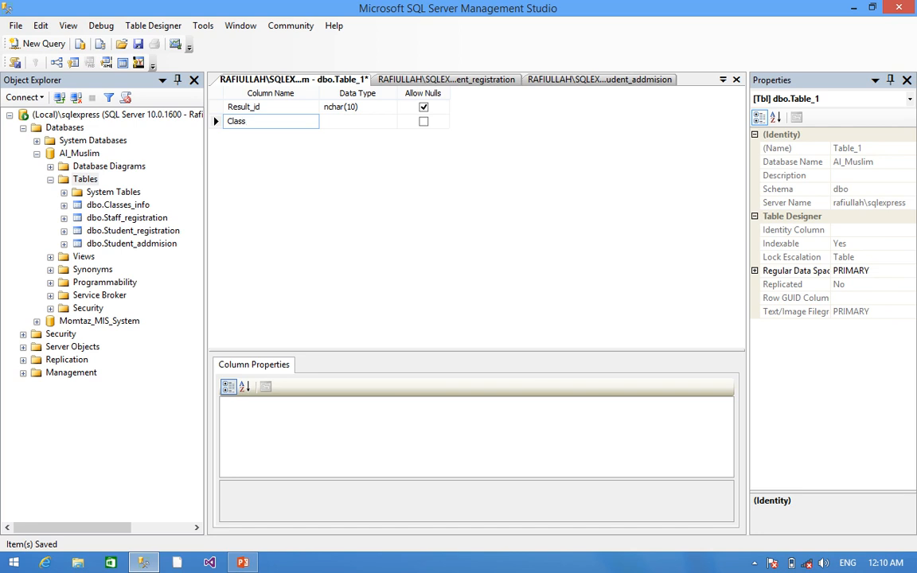
{"action": "type", "text": "_id"}
{"action": "key", "text": "Return"}
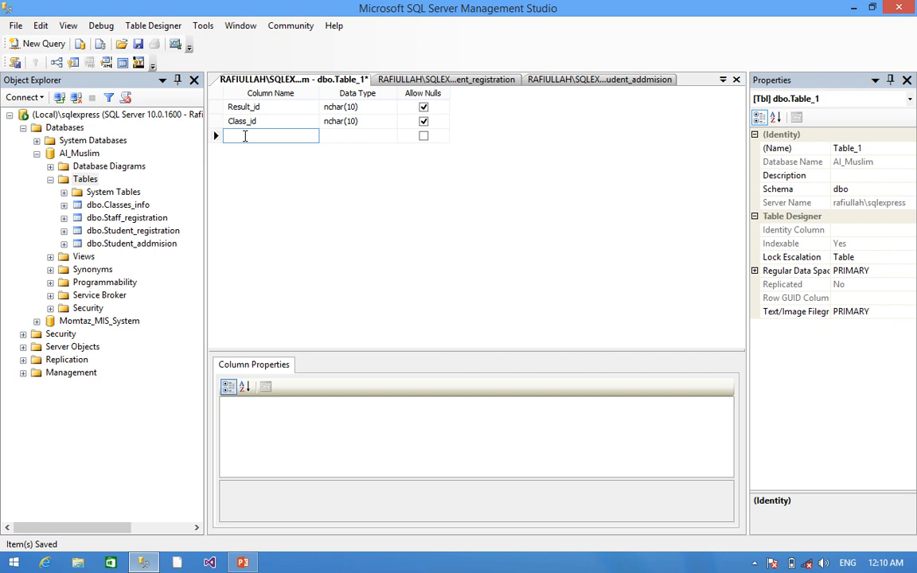
Copy the key column name S_add_id from the Student_addmision table design and enter it as the column below Class_id
{"action": "type", "text": "S"}
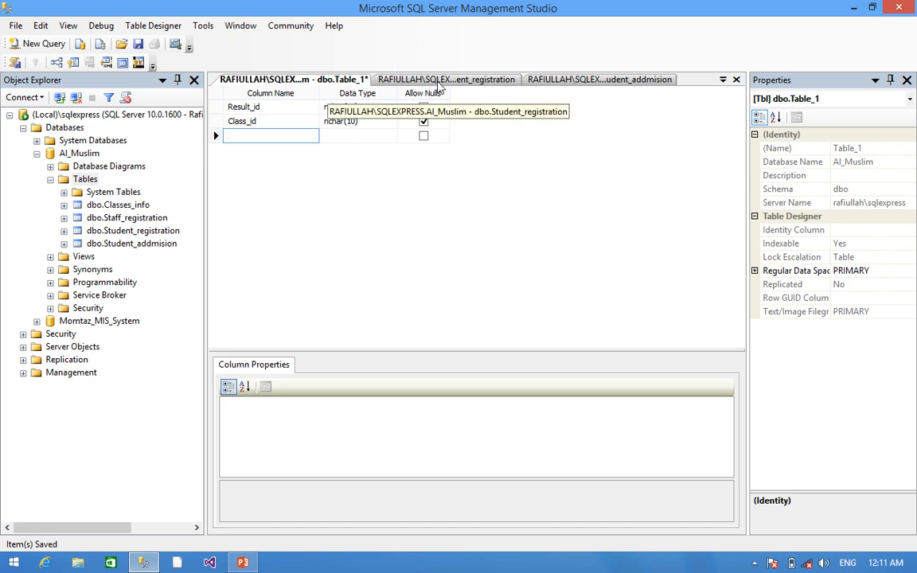
{"action": "left_click", "coordinate": [550, 81]}
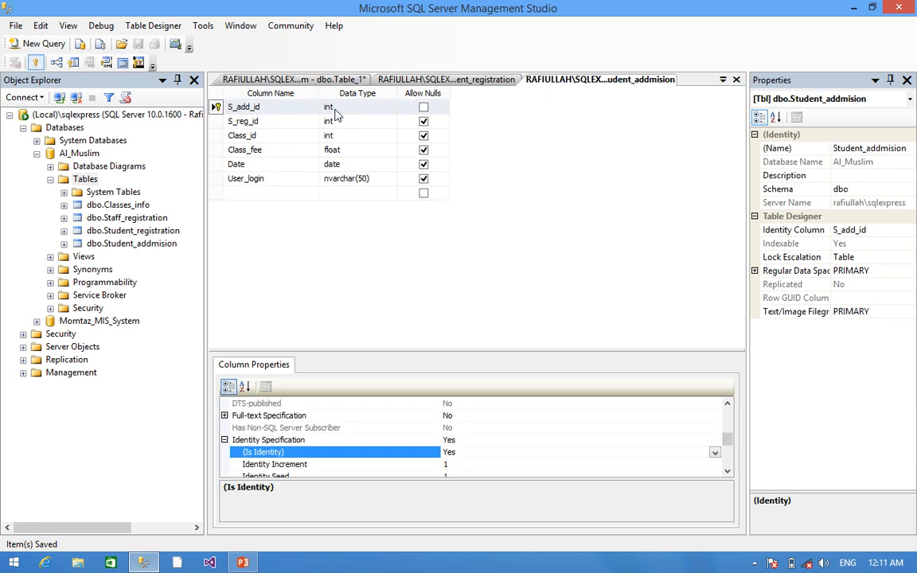
{"action": "left_click", "coordinate": [260, 106]}
{"action": "key", "text": "ctrl+c"}
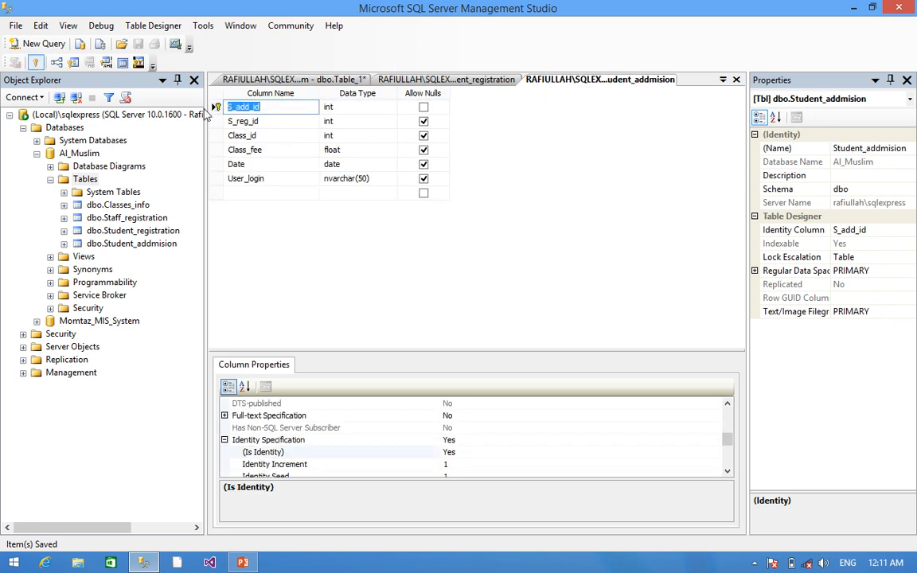
{"action": "left_click", "coordinate": [243, 80]}
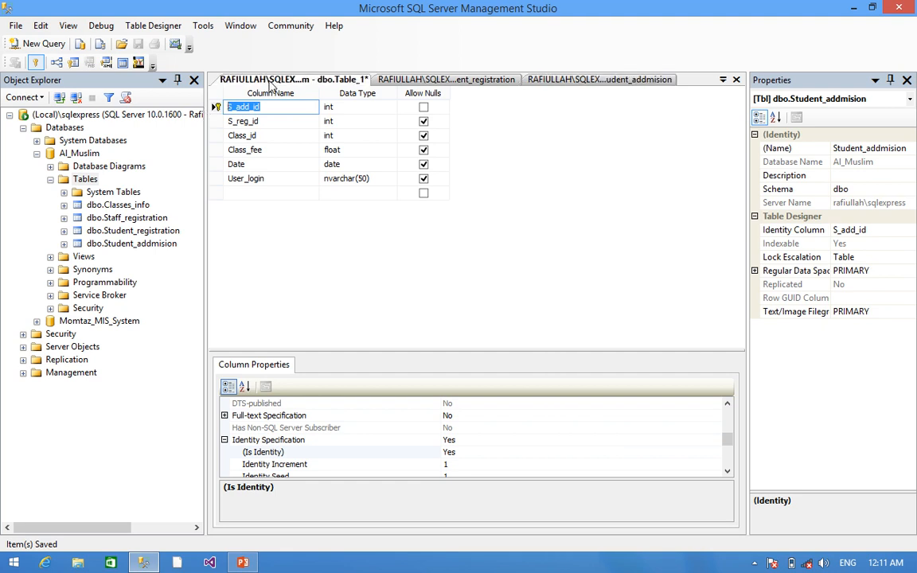
{"action": "key", "text": "ctrl+v"}
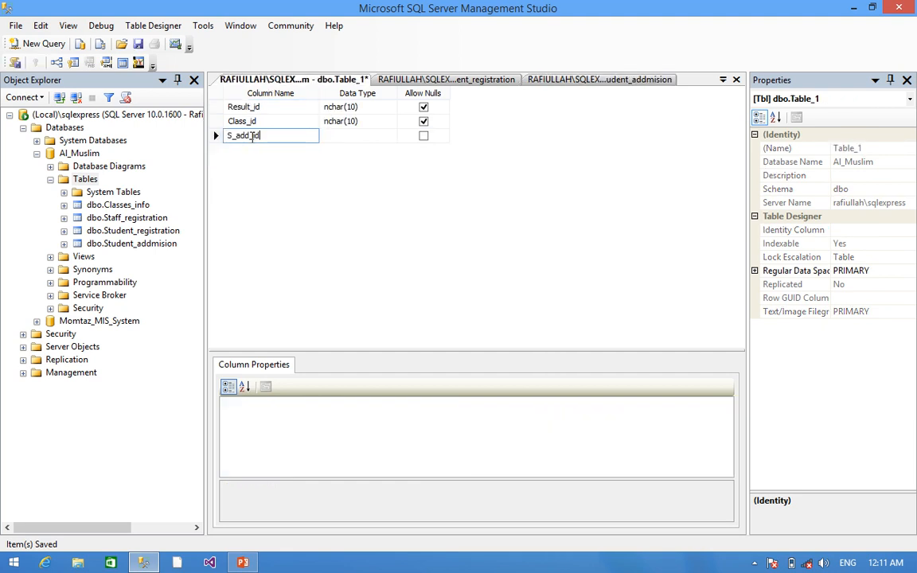
{"action": "key", "text": "Return"}
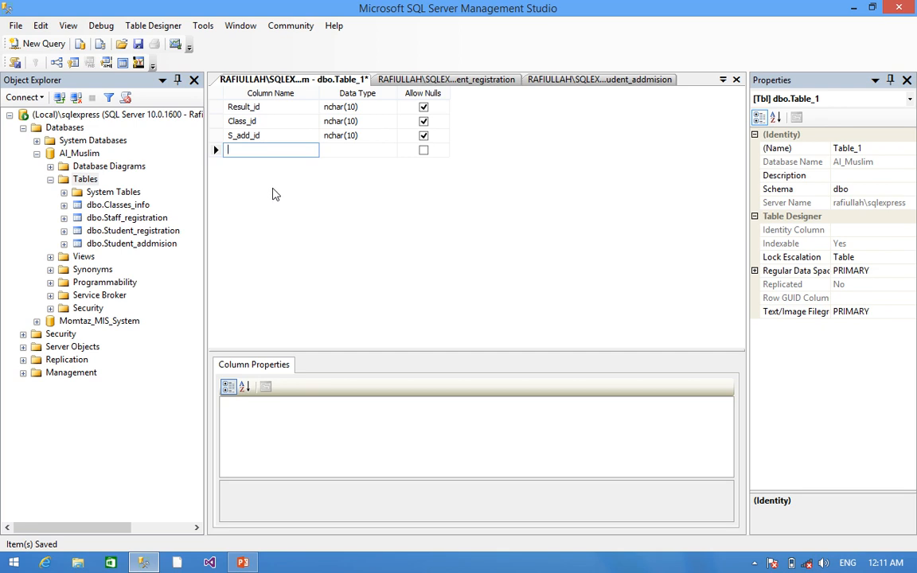
Add the columns Test_A, Test_B and Mid_Term below S_add_id in the new table
{"action": "type", "text": "Test_A"}
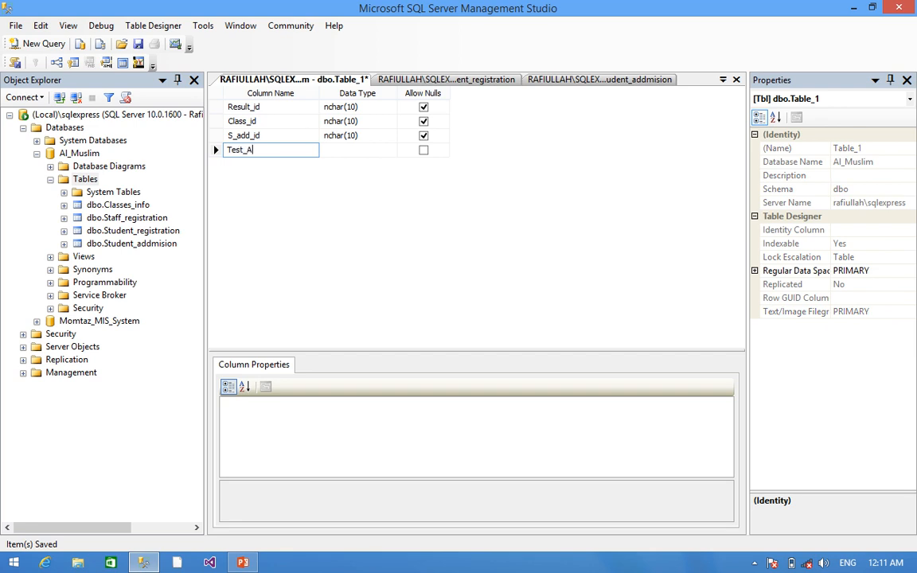
{"action": "key", "text": "Return"}
{"action": "type", "text": "T"}
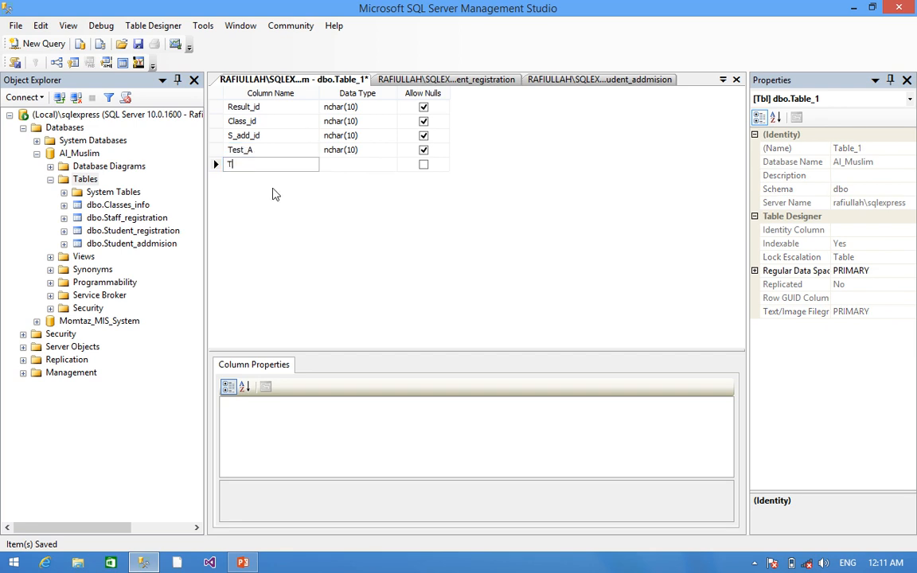
{"action": "type", "text": "est_B"}
{"action": "key", "text": "Return"}
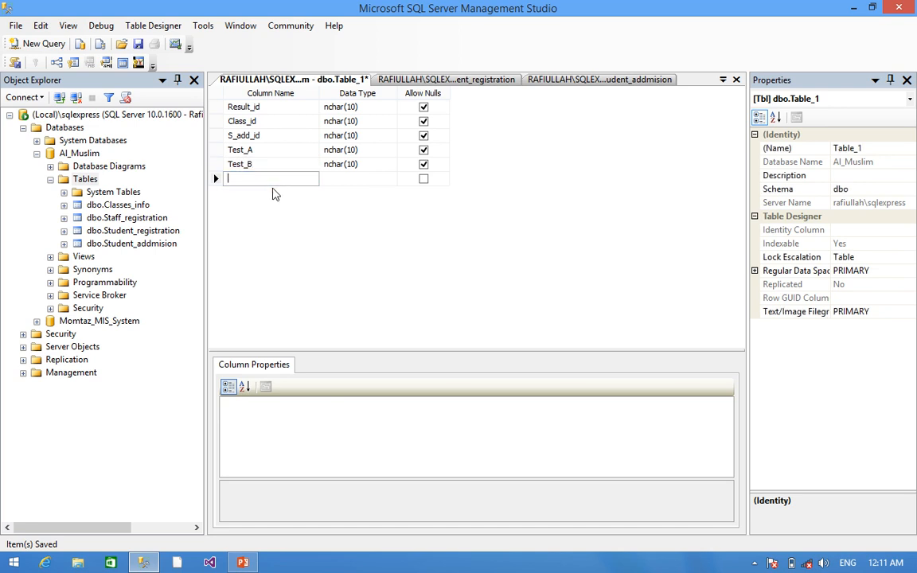
{"action": "type", "text": "MI"}
{"action": "type", "text": "d"}
{"action": "type", "text": "_T"}
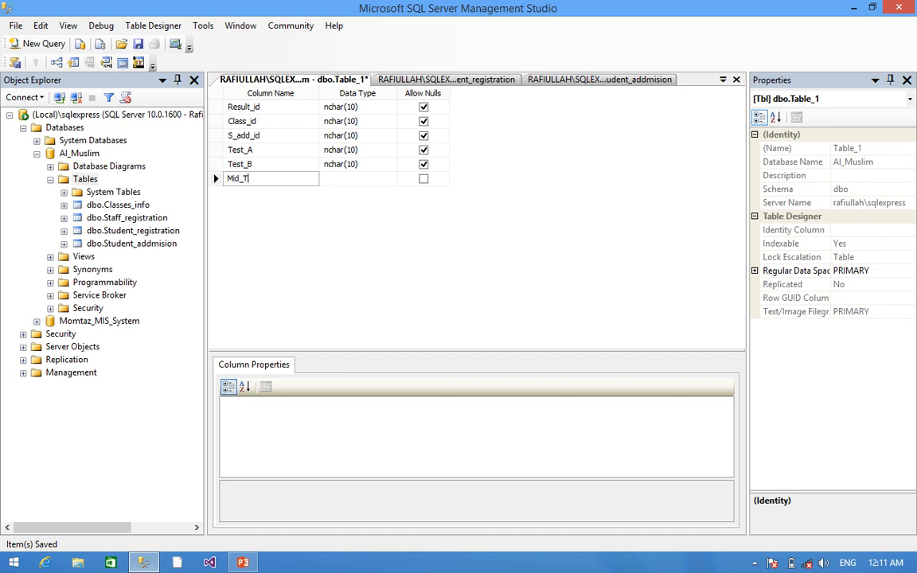
{"action": "type", "text": "erm"}
{"action": "key", "text": "Return"}
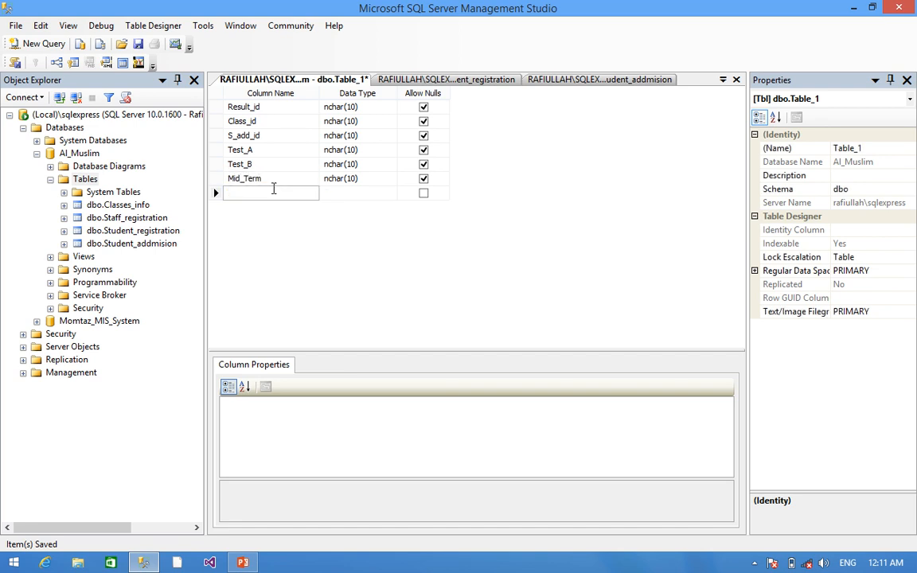
Add the columns Test_C, Test_D and Final_Term below Mid_Term
{"action": "type", "text": "Te"}
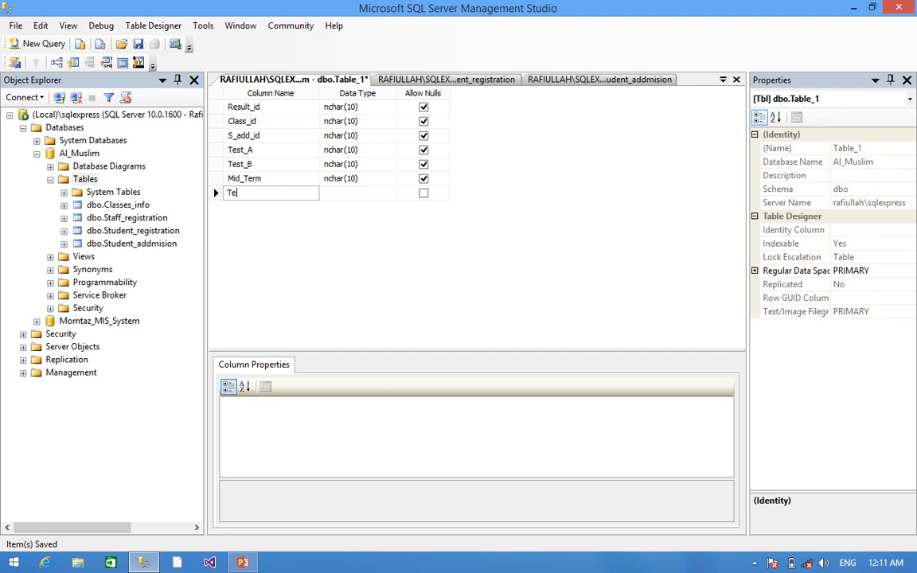
{"action": "type", "text": "st_C"}
{"action": "key", "text": "Return"}
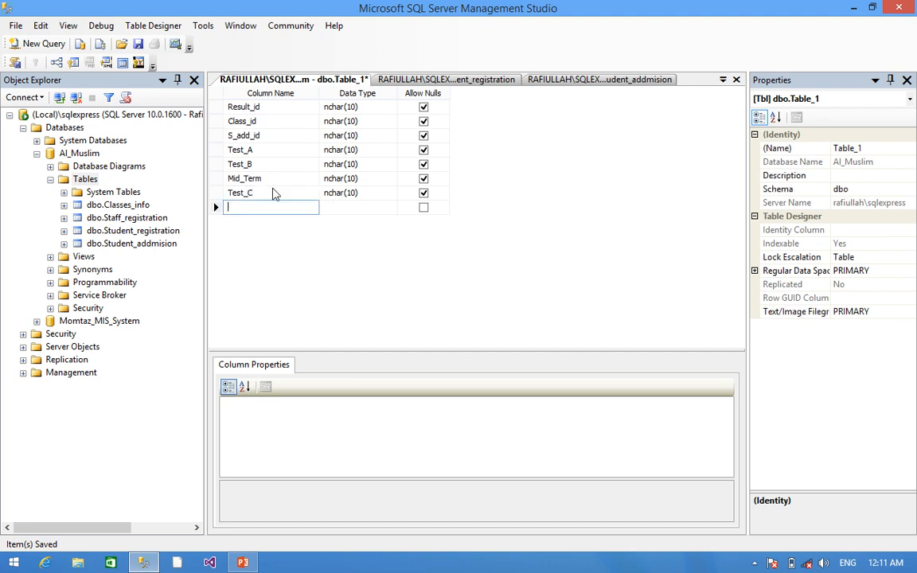
{"action": "type", "text": "Test_"}
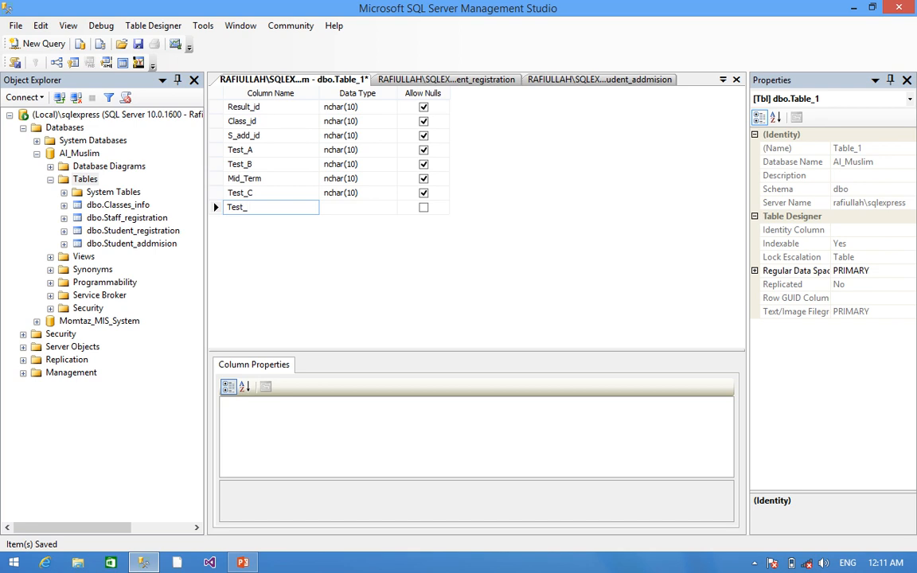
{"action": "type", "text": "D"}
{"action": "key", "text": "Return"}
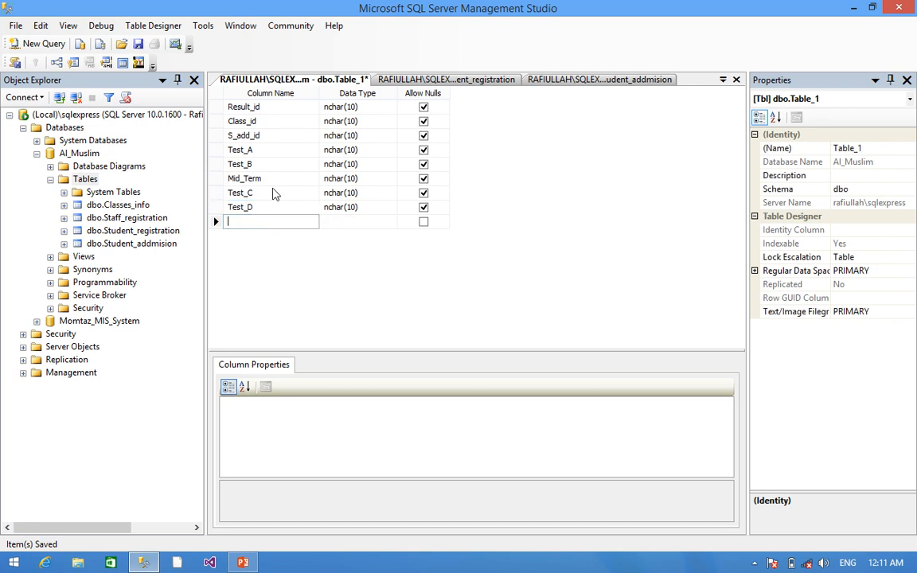
{"action": "type", "text": "Final"}
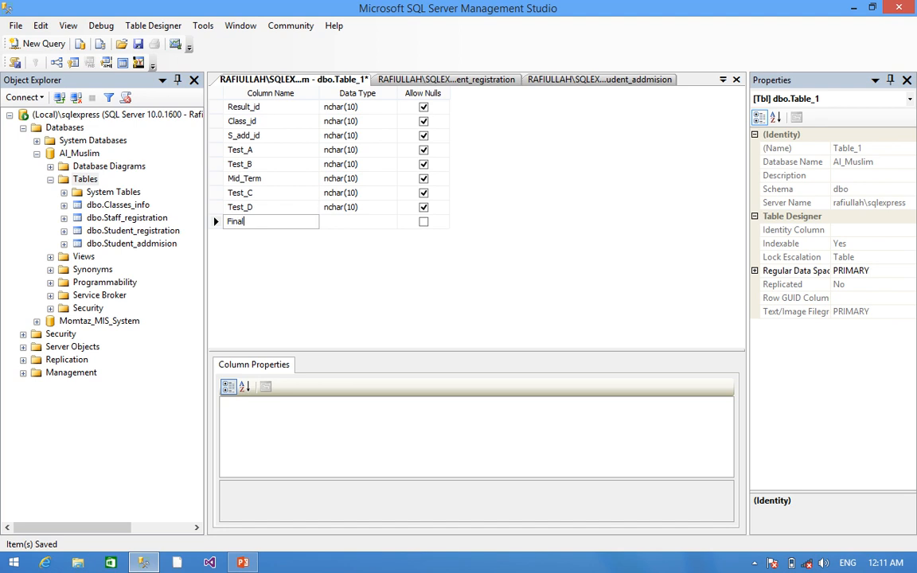
{"action": "type", "text": "_Term"}
{"action": "key", "text": "Return"}
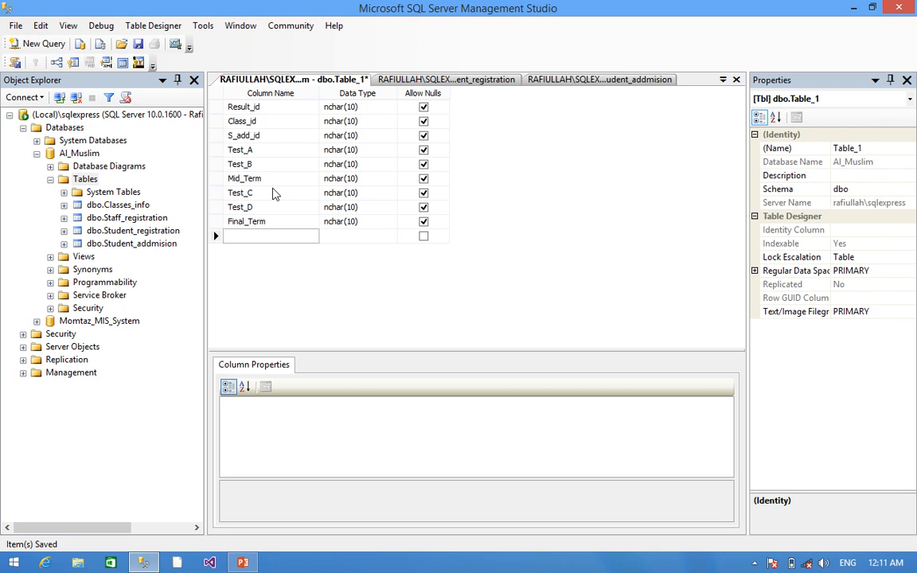
Complete the result table's column list with Total, Date and User_login below Final_Term
{"action": "type", "text": "Total"}
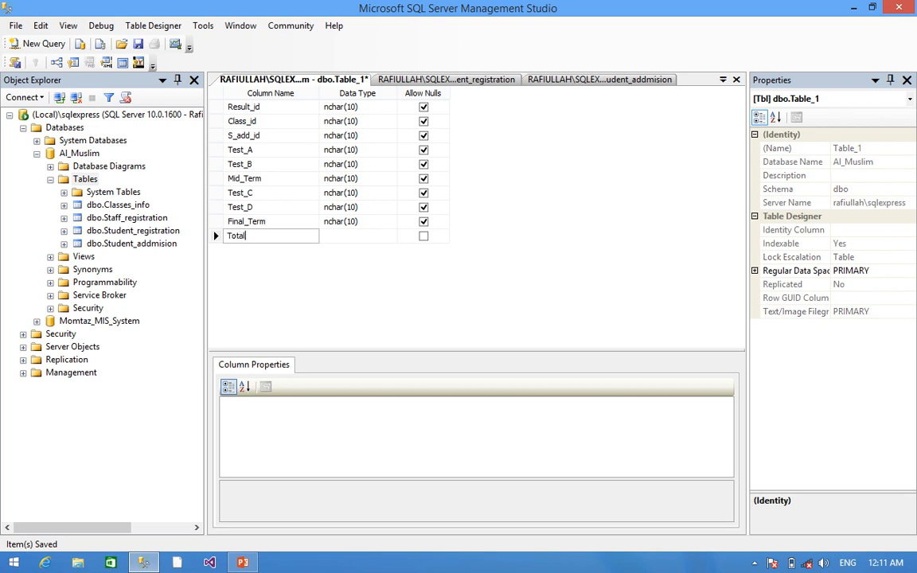
{"action": "key", "text": "Return"}
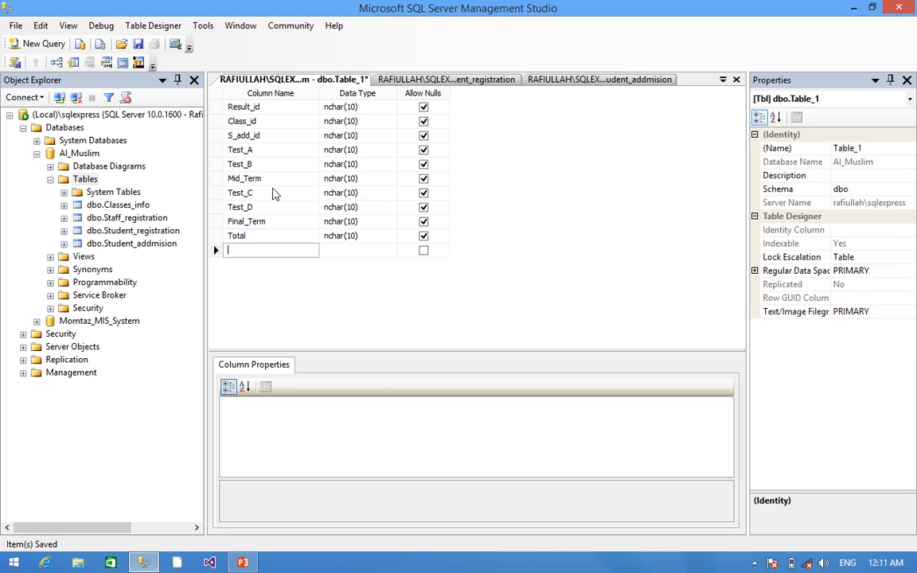
{"action": "type", "text": "Date"}
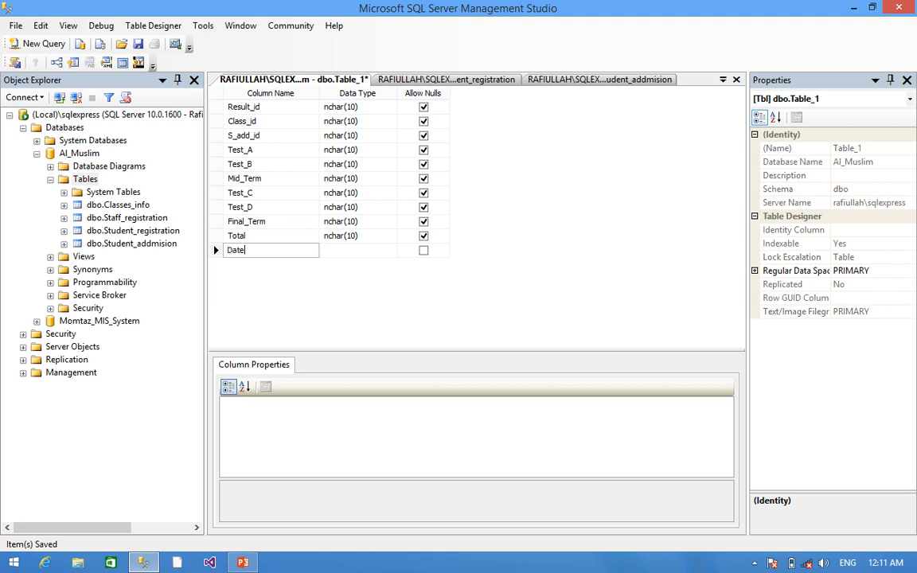
{"action": "key", "text": "Return"}
{"action": "type", "text": "U"}
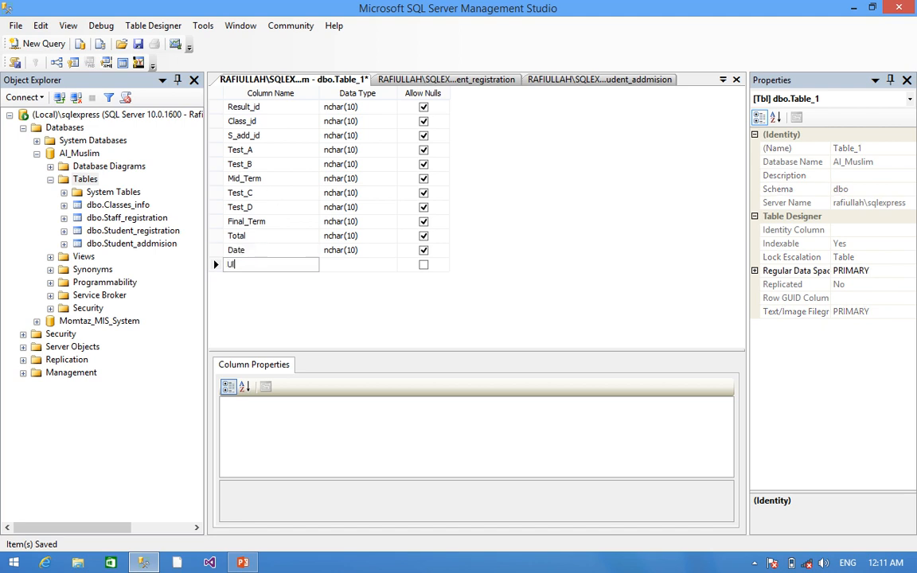
{"action": "type", "text": "ser_login"}
Set the data type of the Result_id, Class_id and S_add_id columns to int
{"action": "left_click", "coordinate": [353, 108]}
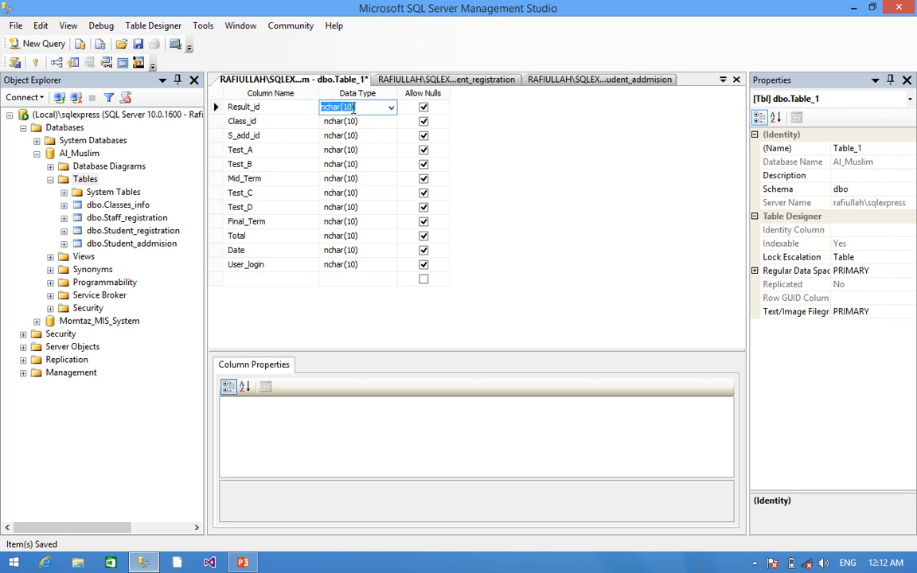
{"action": "type", "text": "int"}
{"action": "key", "text": "Down"}
{"action": "type", "text": "int"}
{"action": "key", "text": "Down"}
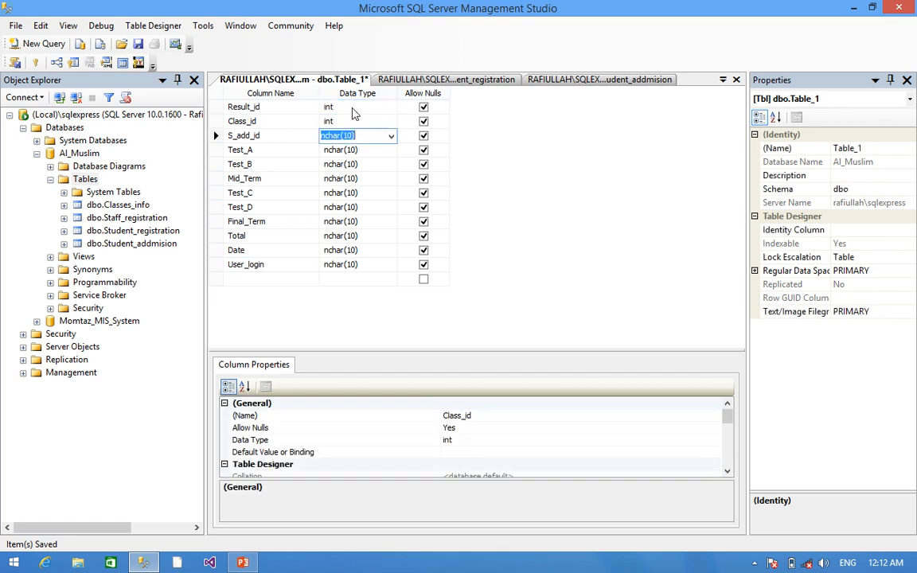
{"action": "type", "text": "int"}
{"action": "key", "text": "Down"}
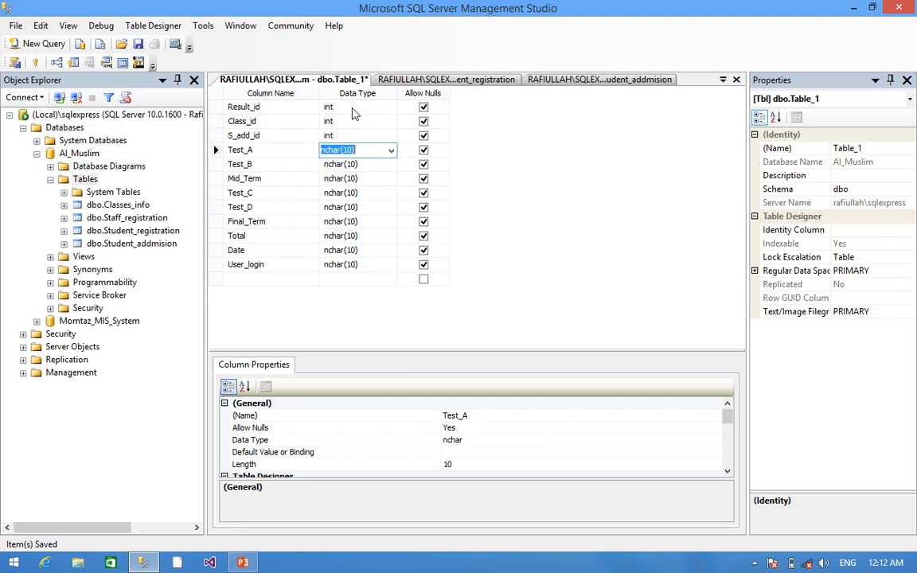
Set the data type of every mark column from Test_A down to Total to float
{"action": "type", "text": "float"}
{"action": "key", "text": "Down"}
{"action": "type", "text": "f"}
{"action": "key", "text": "Down"}
{"action": "type", "text": "f"}
{"action": "key", "text": "Down"}
{"action": "type", "text": "f"}
{"action": "key", "text": "Down"}
{"action": "type", "text": "f"}
{"action": "key", "text": "Down"}
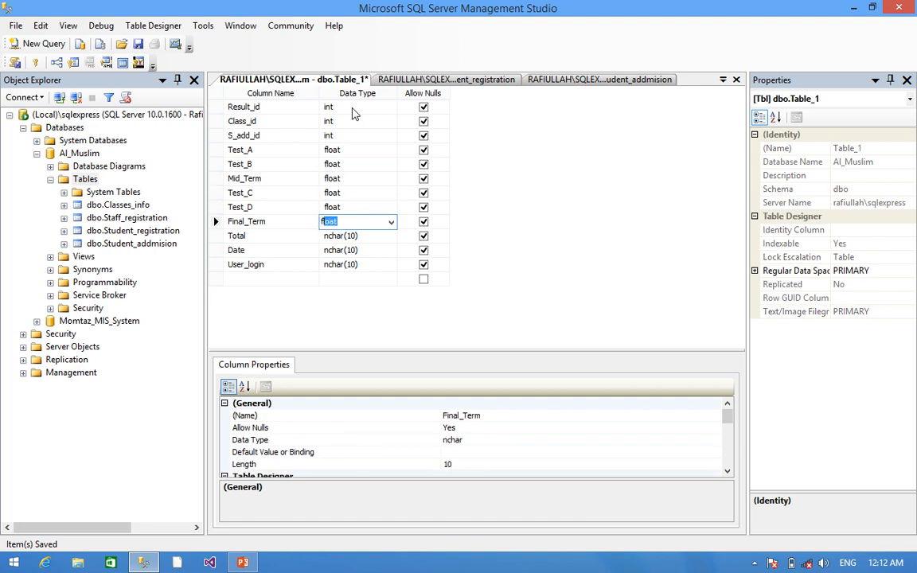
{"action": "type", "text": "f"}
{"action": "key", "text": "Down"}
{"action": "type", "text": "f"}
{"action": "key", "text": "Down"}
Set the Date column's data type to date and the User_login column's to nvarchar(50)
{"action": "type", "text": "d"}
{"action": "key", "text": "Down"}
{"action": "type", "text": "nv"}
{"action": "key", "text": "Down"}
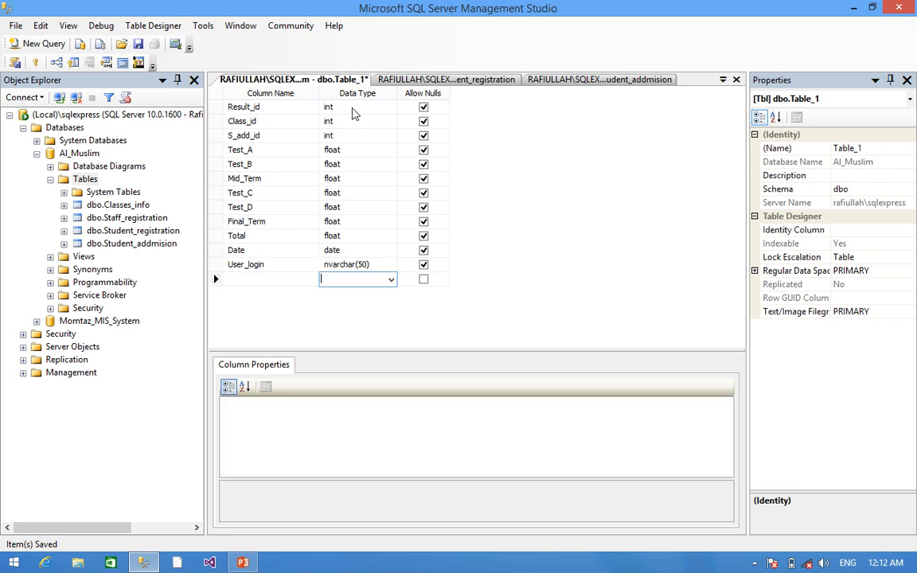
Make Result_id the primary key and set its Is Identity property to Yes
{"action": "right_click", "coordinate": [253, 106]}
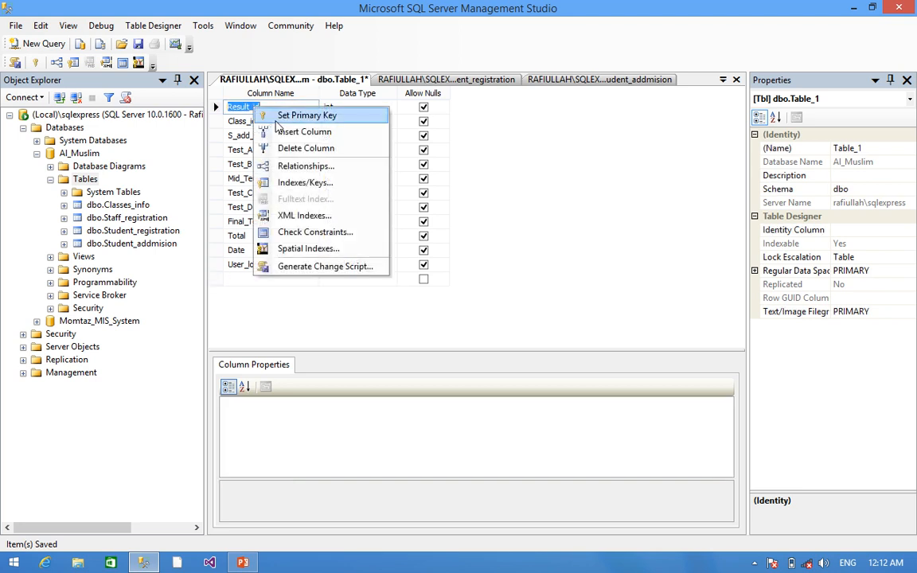
{"action": "left_click", "coordinate": [276, 118]}
{"action": "left_click_drag", "start_coordinate": [733, 420], "coordinate": [731, 443]}
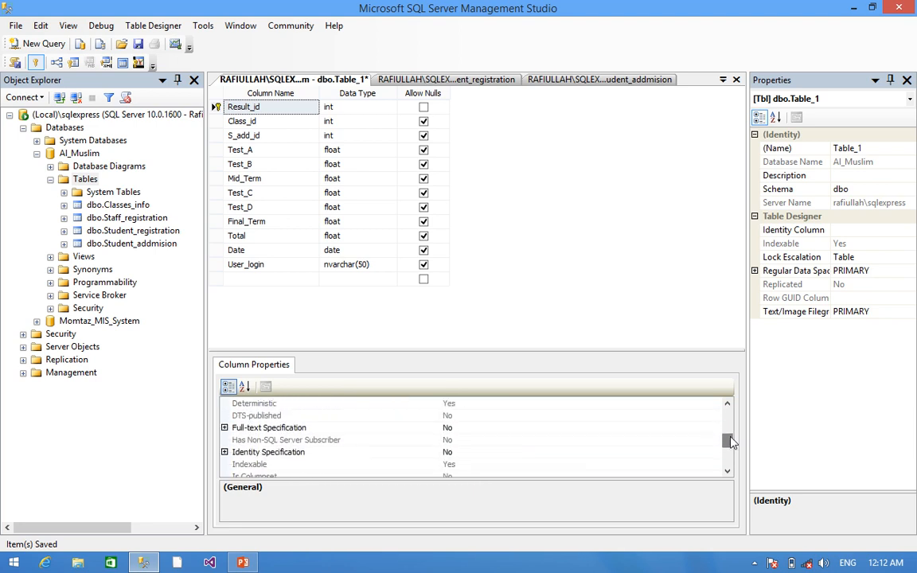
{"action": "left_click", "coordinate": [224, 429]}
{"action": "left_click", "coordinate": [484, 437]}
{"action": "left_click", "coordinate": [484, 437]}
{"action": "double_click", "coordinate": [494, 439]}
{"action": "left_click", "coordinate": [494, 438]}
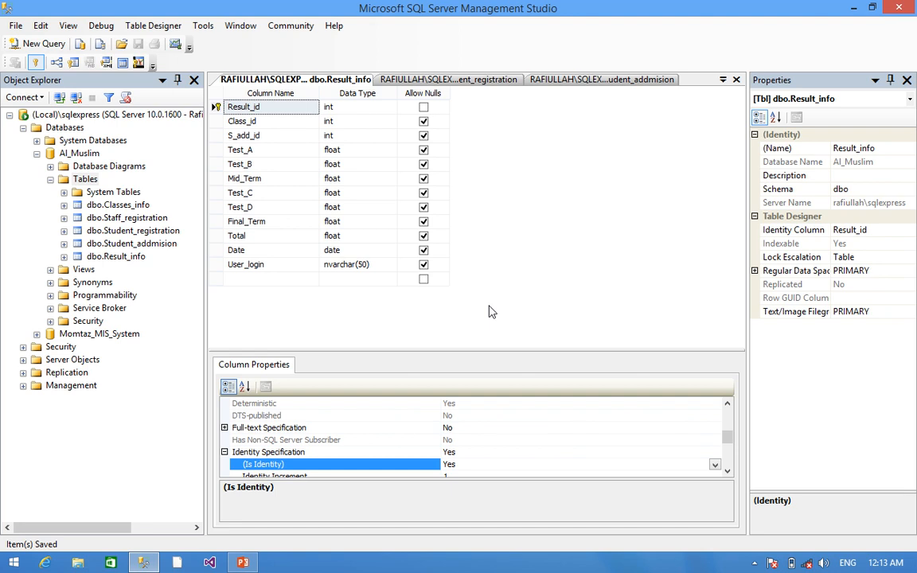
{"action": "left_click", "coordinate": [754, 563]}
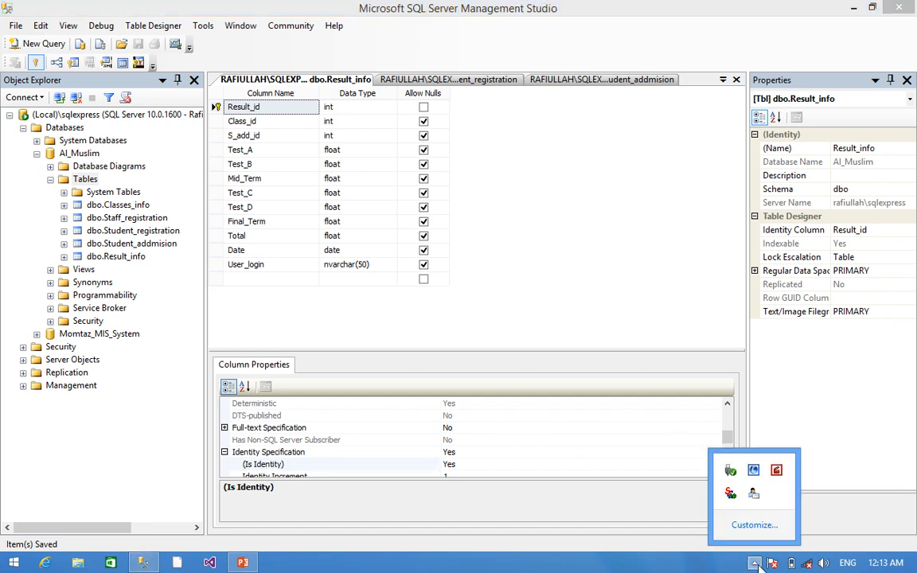
{"action": "left_click", "coordinate": [754, 563]}
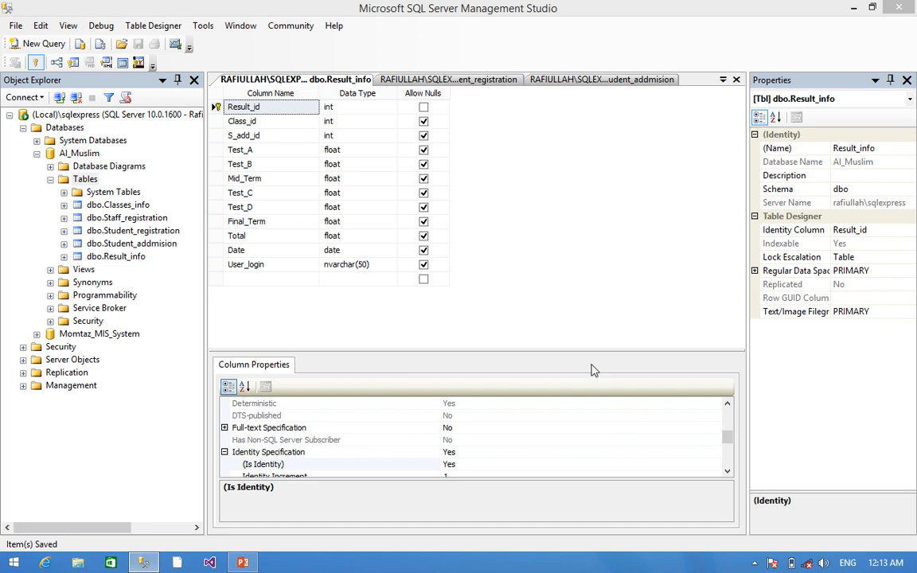
Start another new table in the Al_Muslim database with Salry_id as its first column
{"action": "right_click", "coordinate": [90, 181]}
{"action": "left_click", "coordinate": [148, 189]}
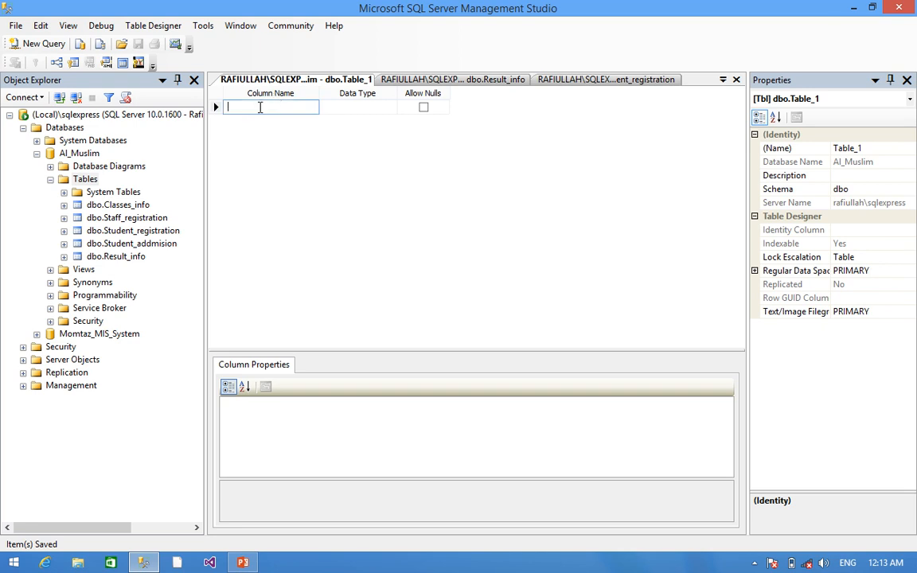
{"action": "type", "text": "Salry_id"}
{"action": "key", "text": "Return"}
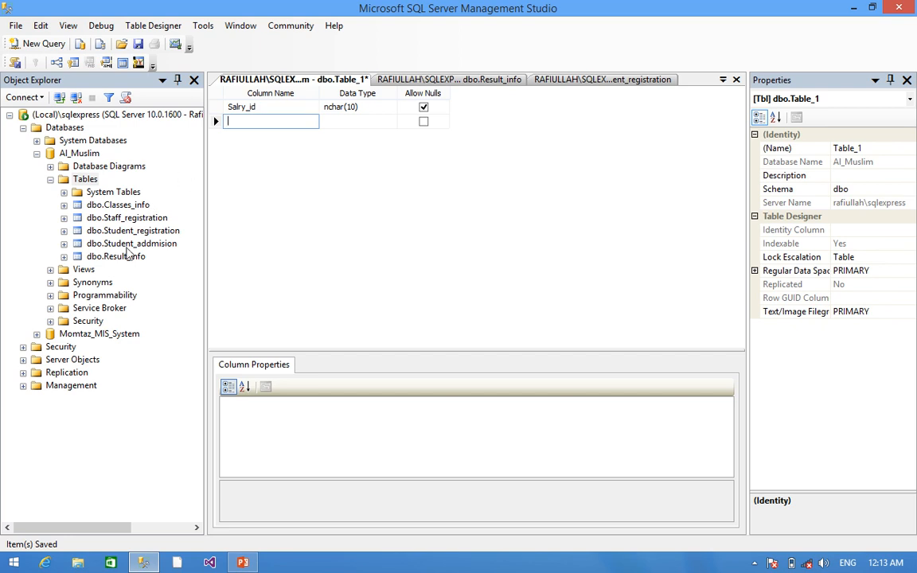
Copy the key column name Staff_id from the Staff_registration table design and enter it as the column below Salry_id
{"action": "right_click", "coordinate": [163, 220]}
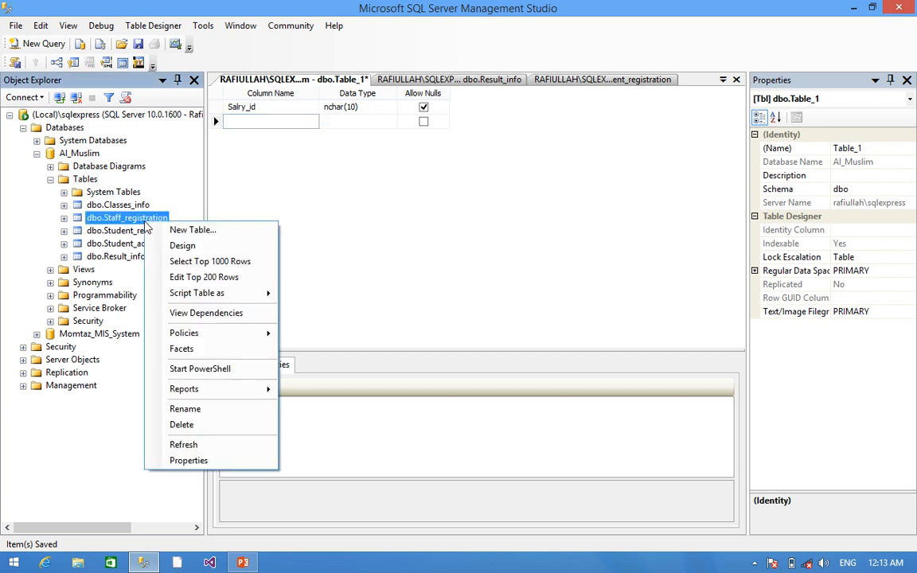
{"action": "left_click", "coordinate": [178, 246]}
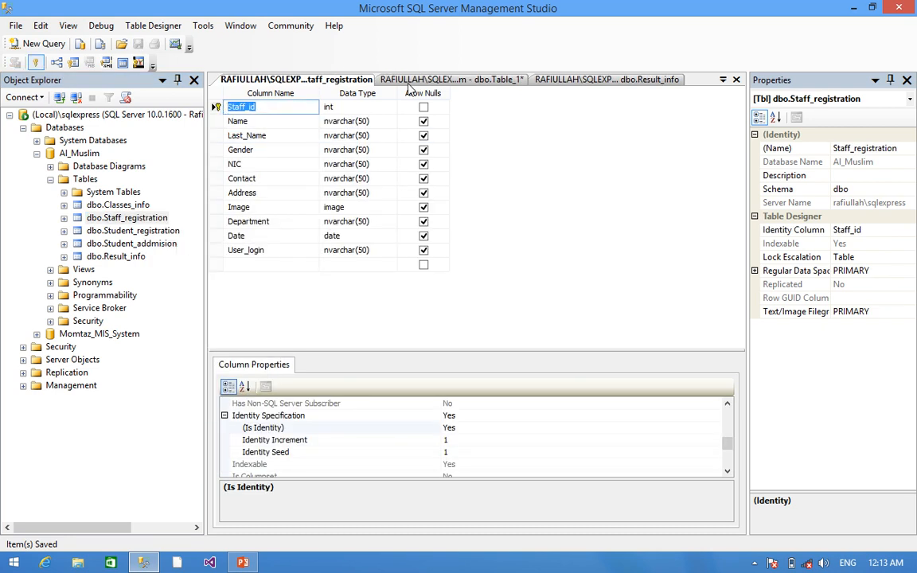
{"action": "left_click", "coordinate": [374, 80]}
{"action": "type", "text": "Staff_id"}
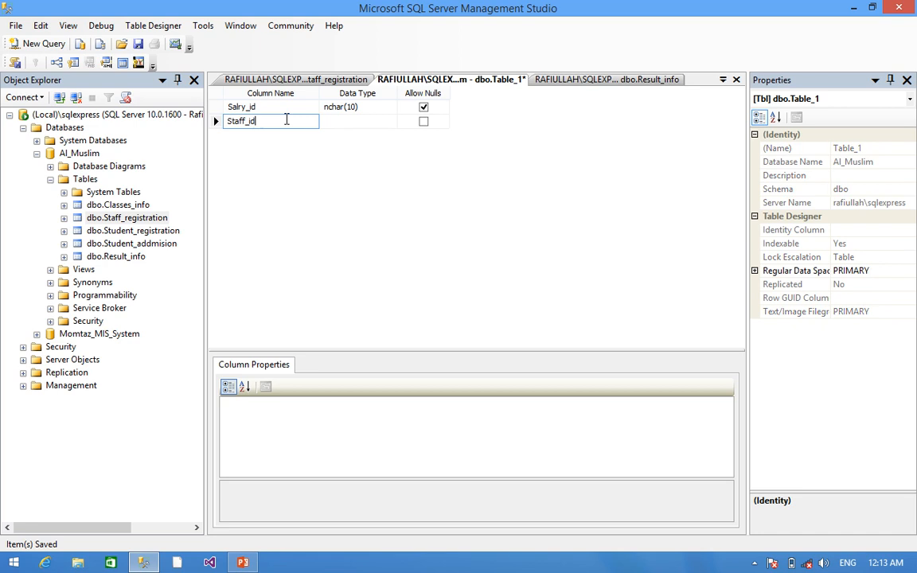
{"action": "key", "text": "Return"}
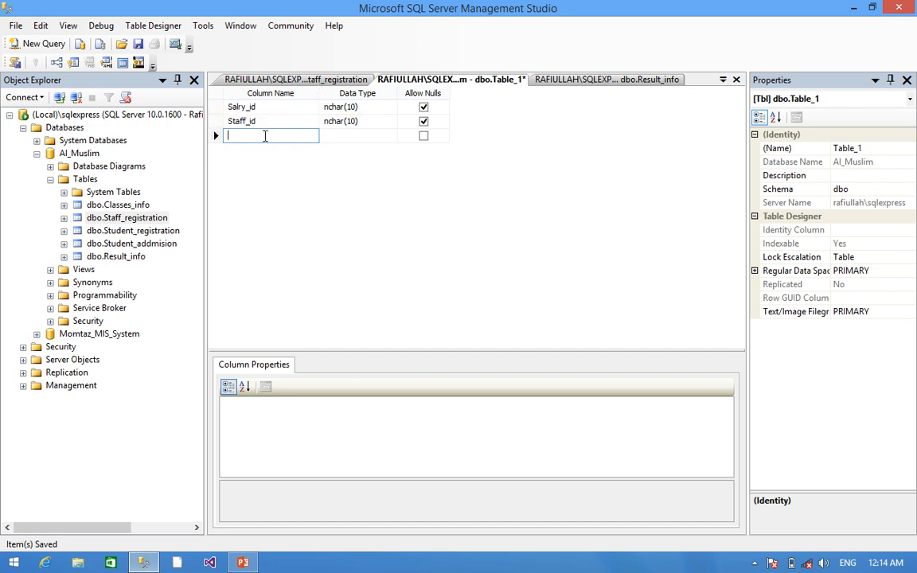
Look up the key column name in the Classes_info table design and add Class_id as the column below Staff_id in the new table
{"action": "right_click", "coordinate": [125, 206]}
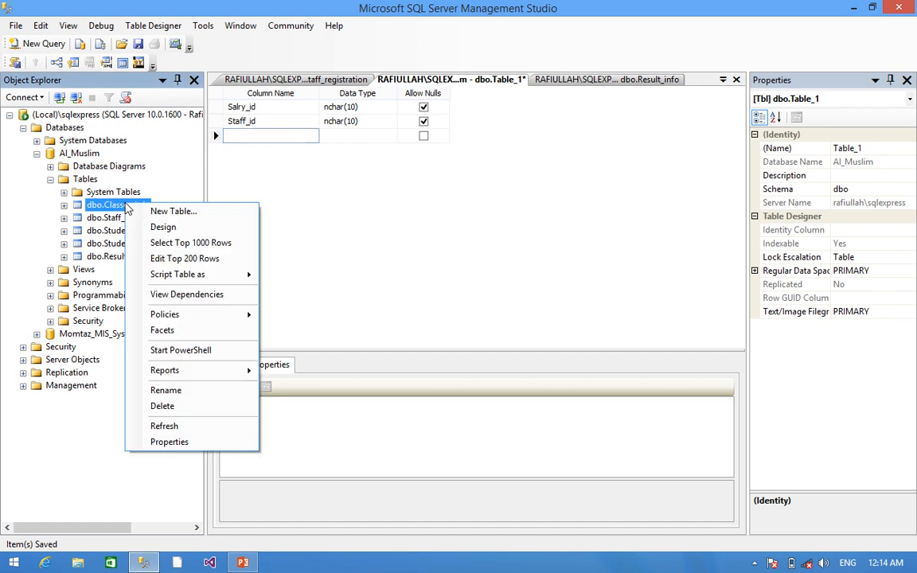
{"action": "left_click", "coordinate": [162, 228]}
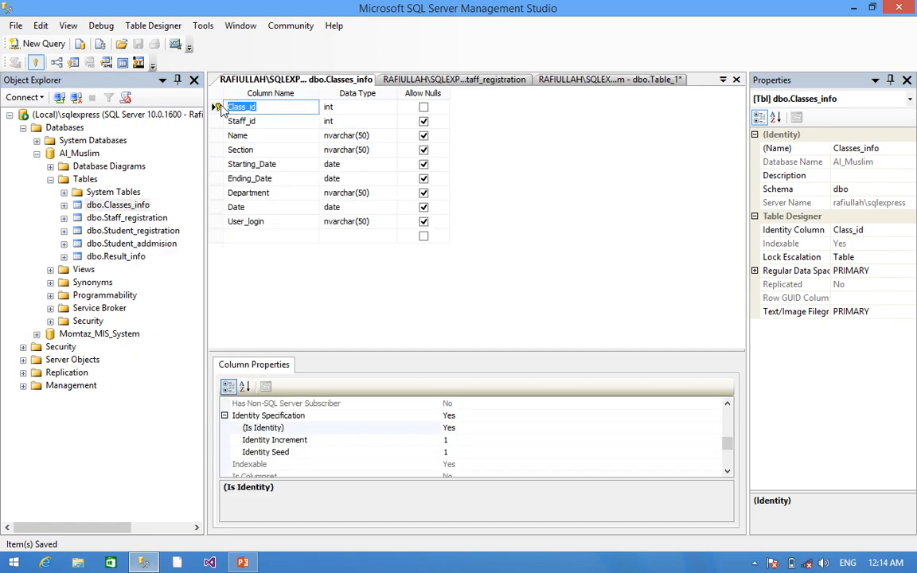
{"action": "left_click", "coordinate": [390, 81]}
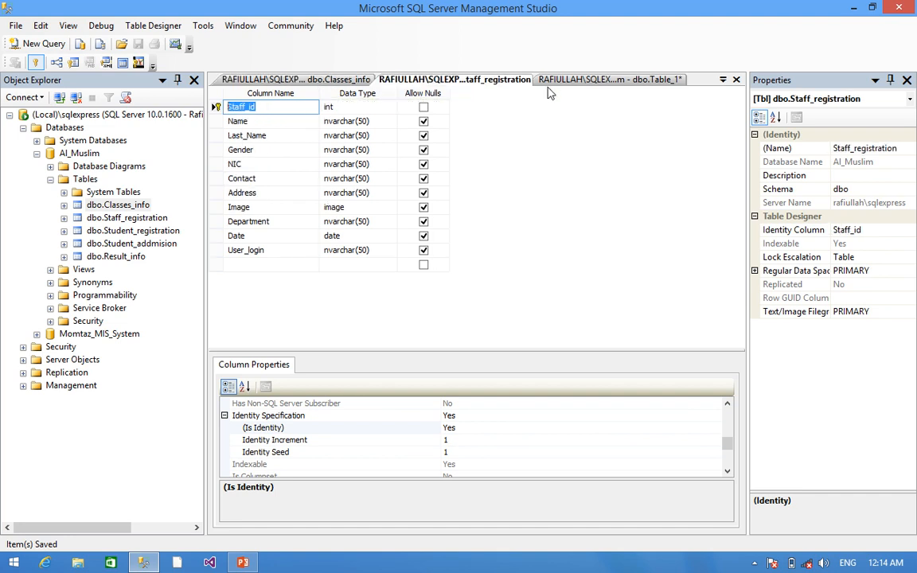
{"action": "left_click", "coordinate": [554, 80]}
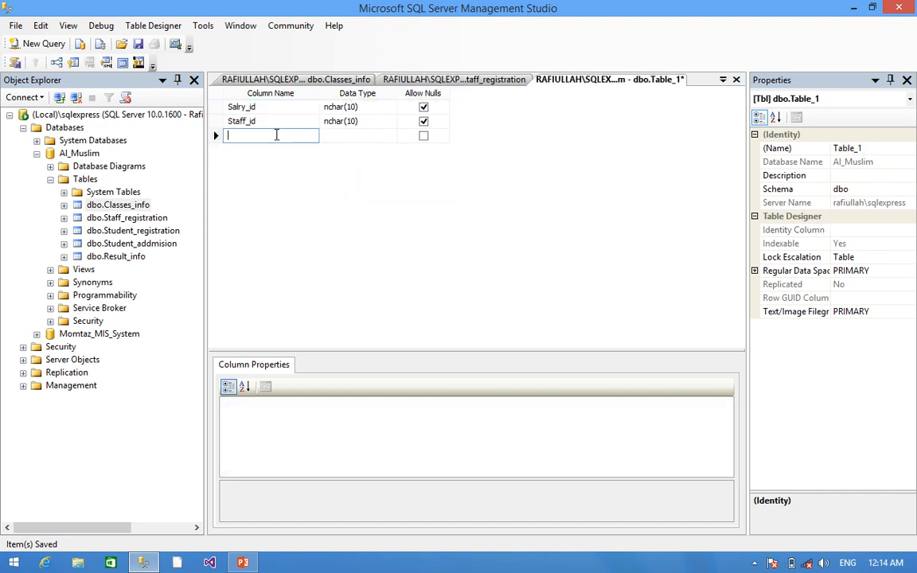
{"action": "type", "text": "Class_id"}
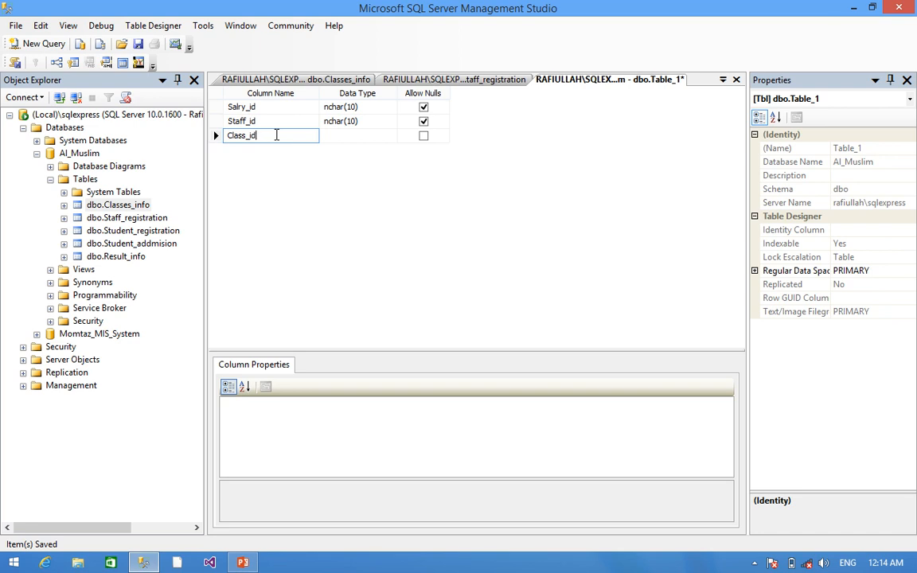
{"action": "key", "text": "Return"}
Add the columns Amount, Date and User_login below Class_id
{"action": "type", "text": "Amount"}
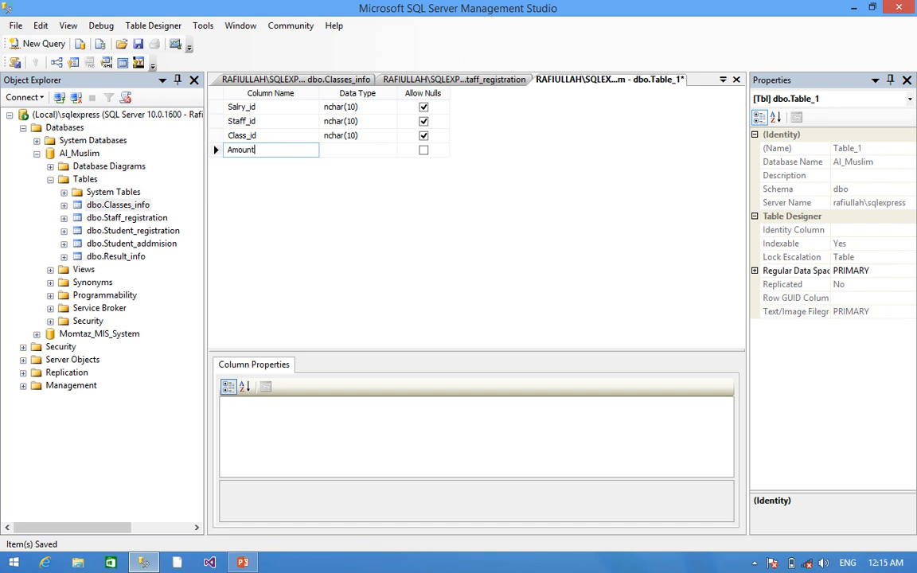
{"action": "key", "text": "Return"}
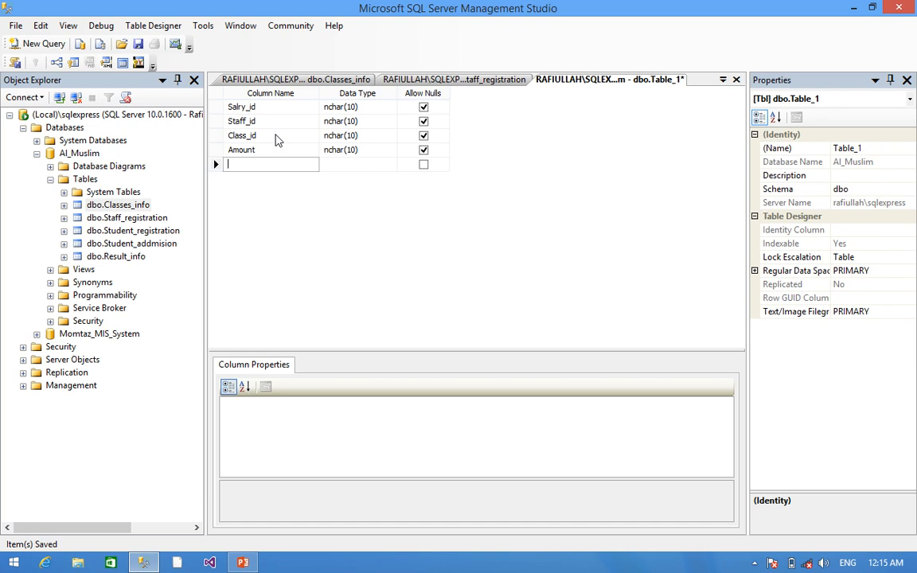
{"action": "type", "text": "Date"}
{"action": "key", "text": "Return"}
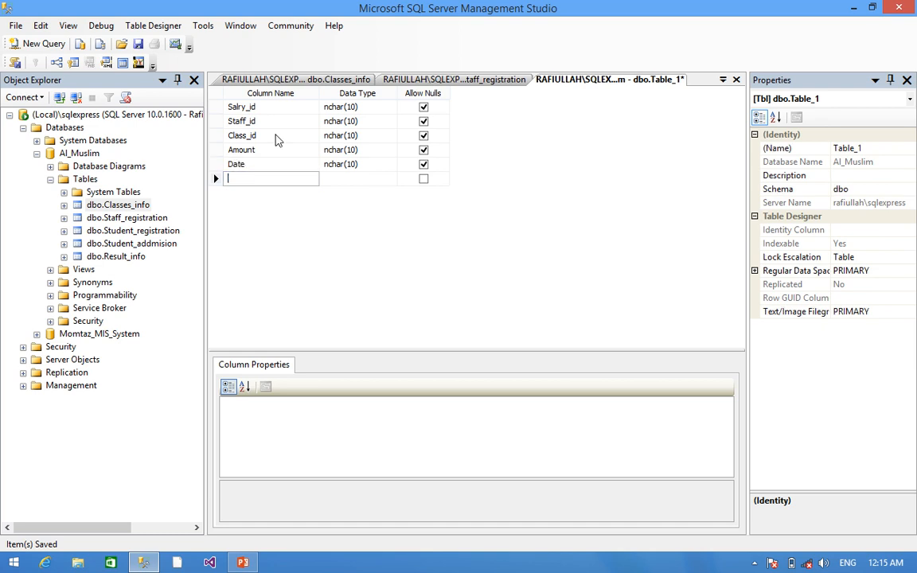
{"action": "type", "text": "User"}
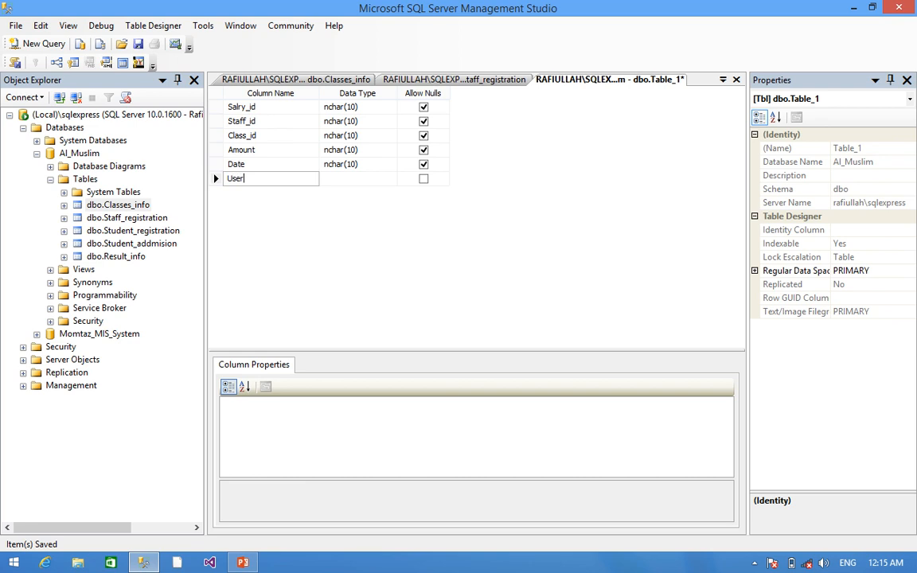
{"action": "type", "text": "_I"}
{"action": "type", "text": "ogin"}
Set the data type of the Salry_id, Staff_id and Class_id columns to int
{"action": "left_click", "coordinate": [349, 109]}
{"action": "type", "text": "int"}
{"action": "key", "text": "Down"}
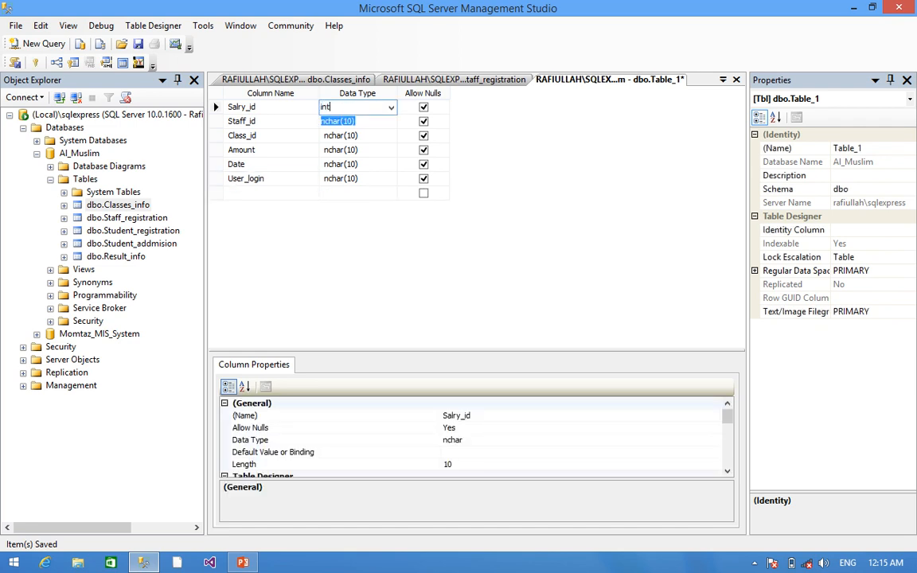
{"action": "type", "text": "in"}
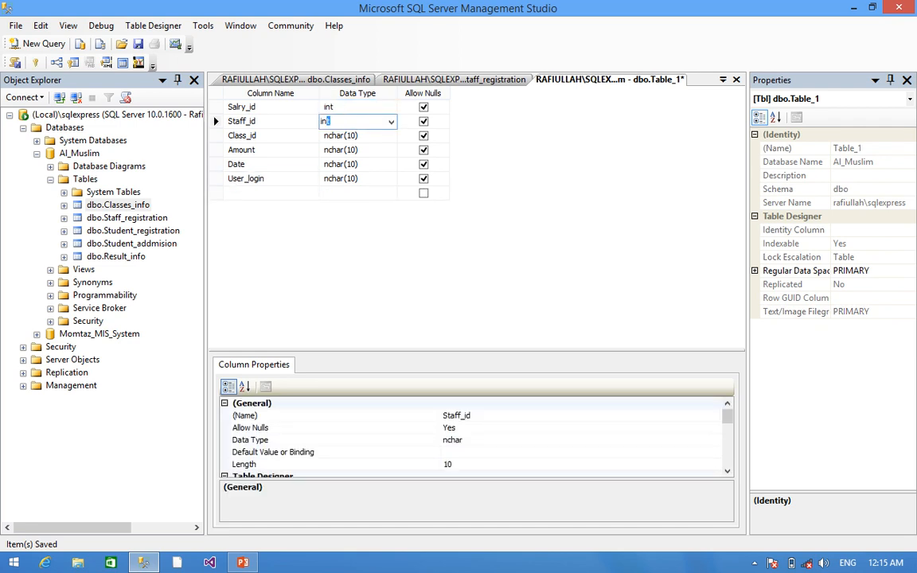
{"action": "type", "text": "t"}
{"action": "key", "text": "Down"}
{"action": "type", "text": "int"}
{"action": "key", "text": "Down"}
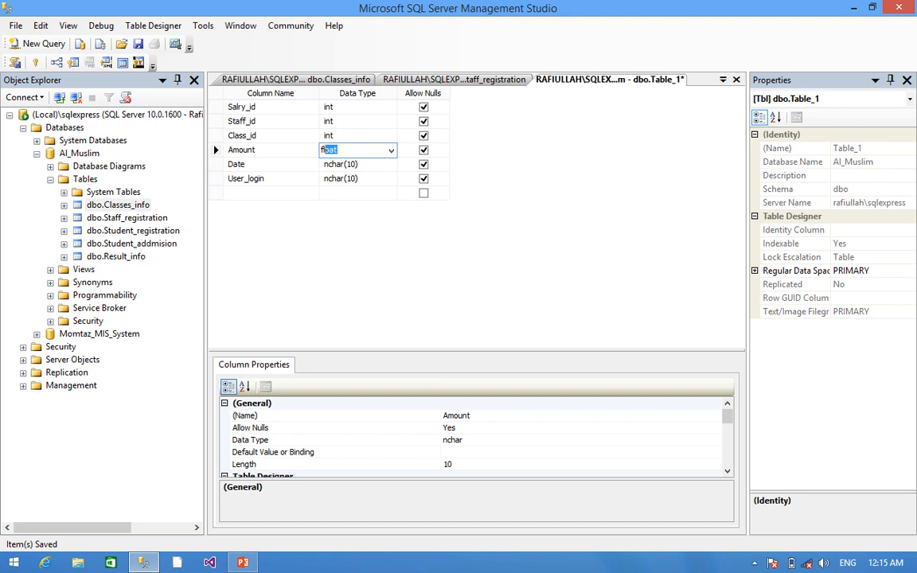
Set the data types of Amount to float, Date to date and User_login to nvarchar(50)
{"action": "type", "text": "float"}
{"action": "key", "text": "Down"}
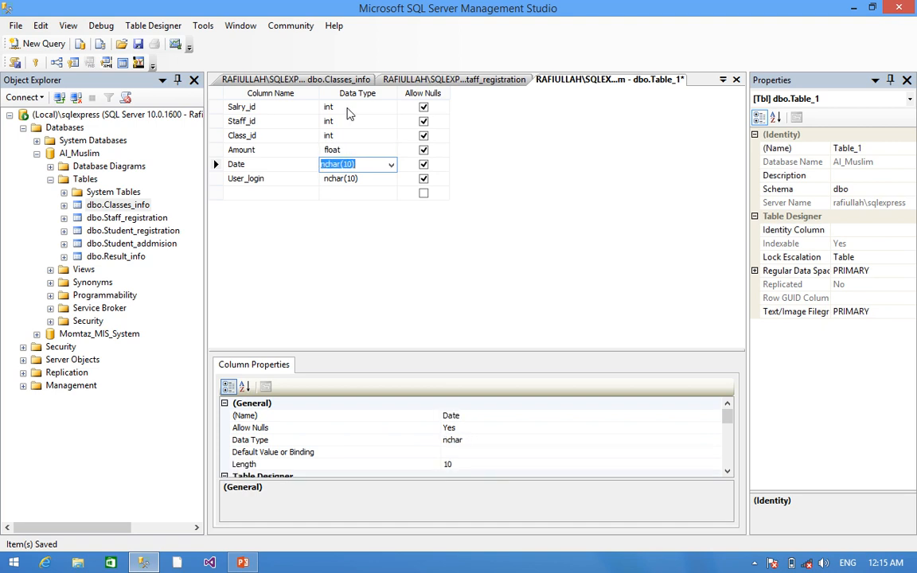
{"action": "type", "text": "date"}
{"action": "key", "text": "Down"}
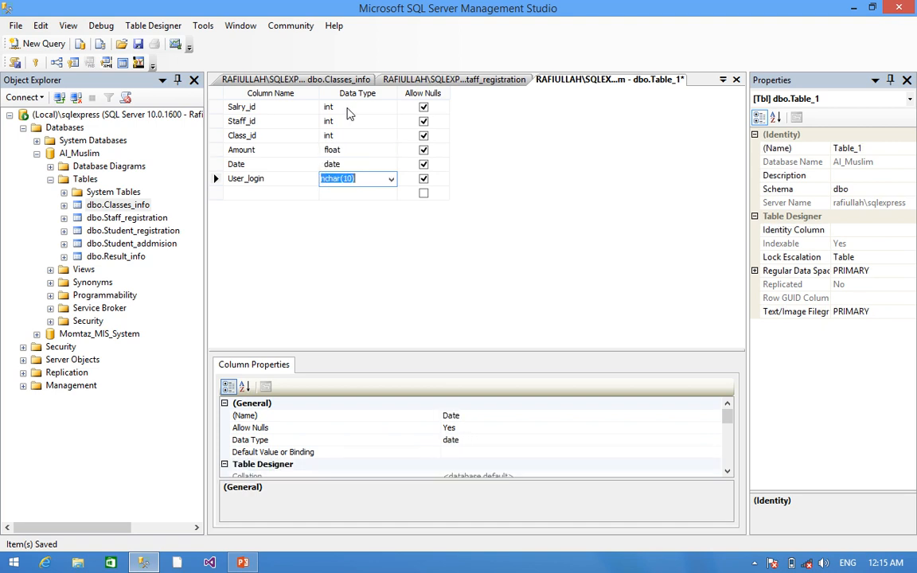
{"action": "type", "text": "nvar"}
{"action": "key", "text": "Down"}
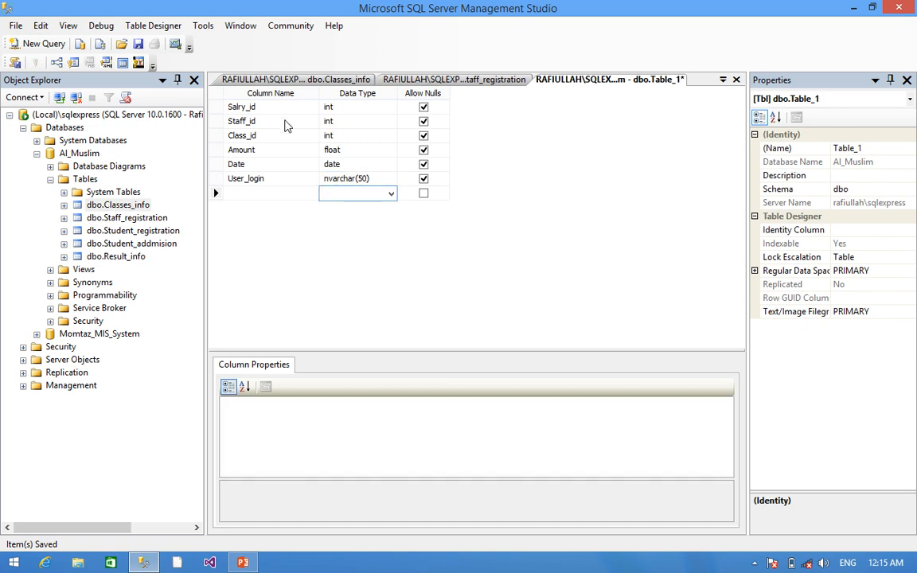
Make Salry_id the primary key and set its Is Identity property to Yes
{"action": "right_click", "coordinate": [245, 107]}
{"action": "left_click", "coordinate": [261, 118]}
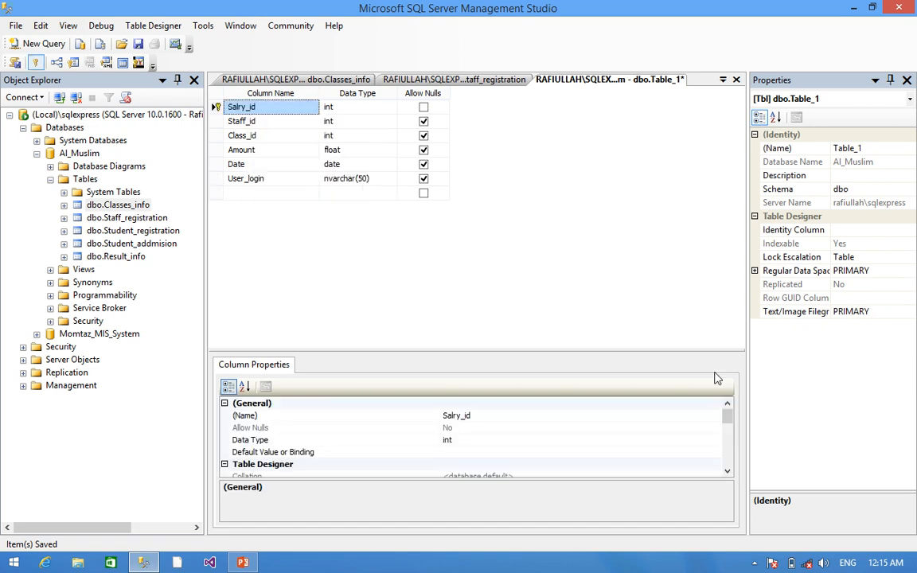
{"action": "scroll", "coordinate": [729, 429], "scroll_direction": "down", "scroll_amount": 1}
{"action": "left_click_drag", "start_coordinate": [729, 430], "coordinate": [726, 439]}
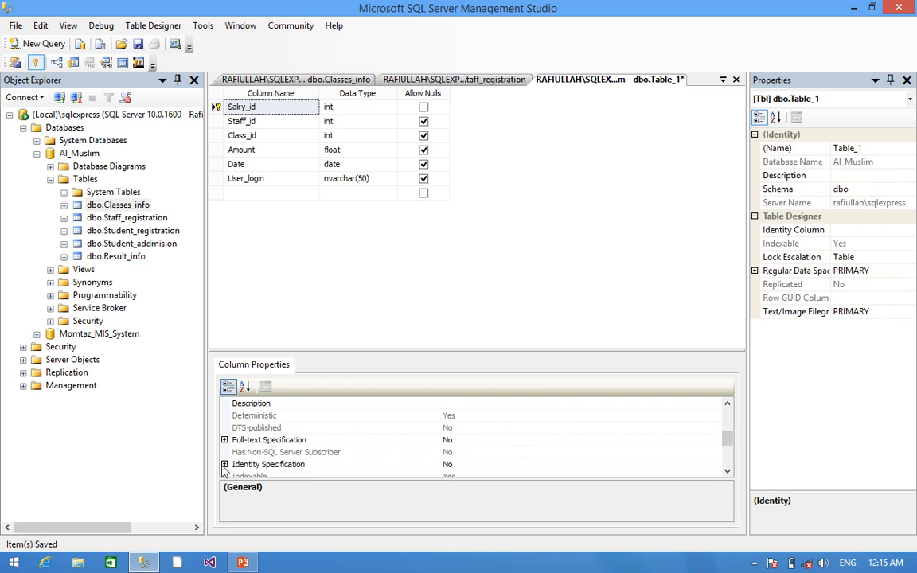
{"action": "double_click", "coordinate": [263, 464]}
{"action": "left_click", "coordinate": [471, 476]}
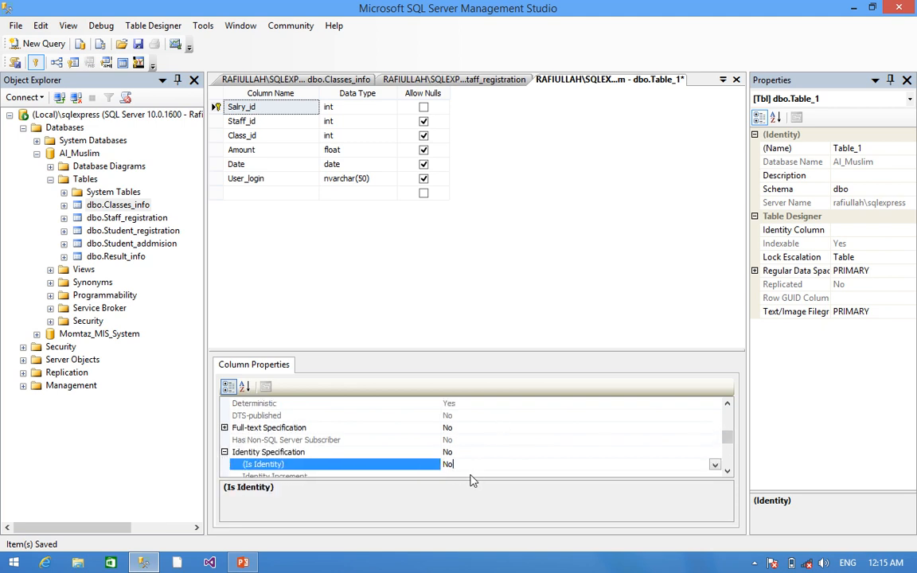
{"action": "double_click", "coordinate": [471, 469]}
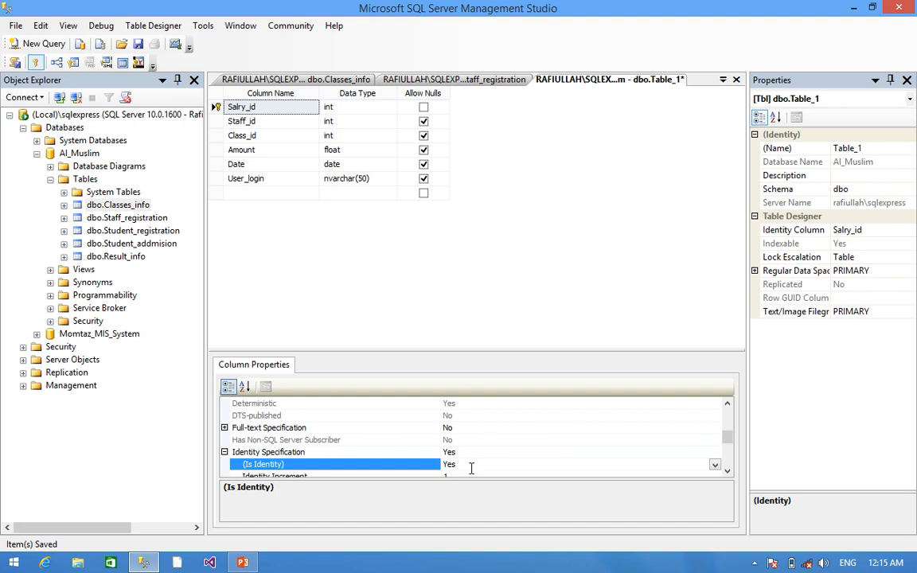
Save the table under the name Salary_info
{"action": "key", "text": "ctrl+s"}
{"action": "key", "text": "BackSpace"}
{"action": "type", "text": "Salary"}
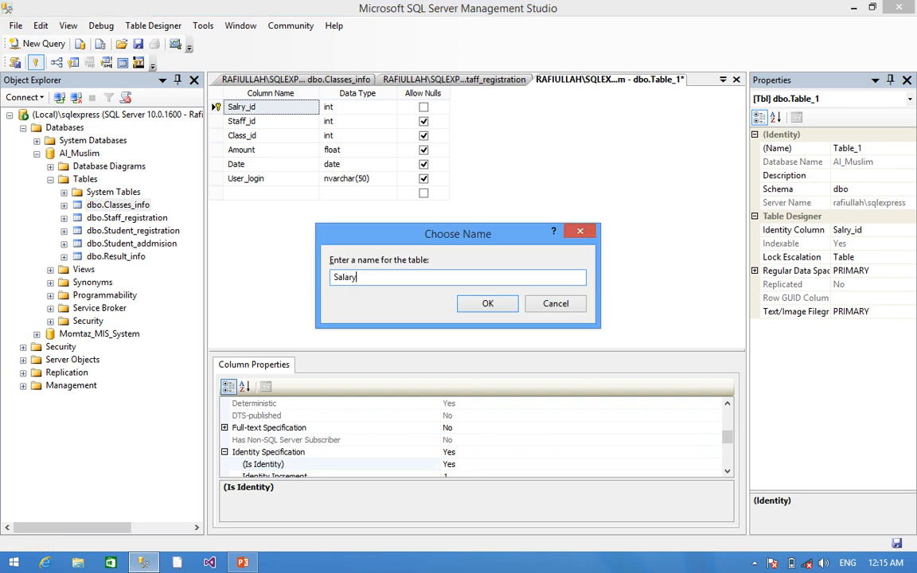
{"action": "type", "text": "_info"}
{"action": "left_click", "coordinate": [488, 305]}
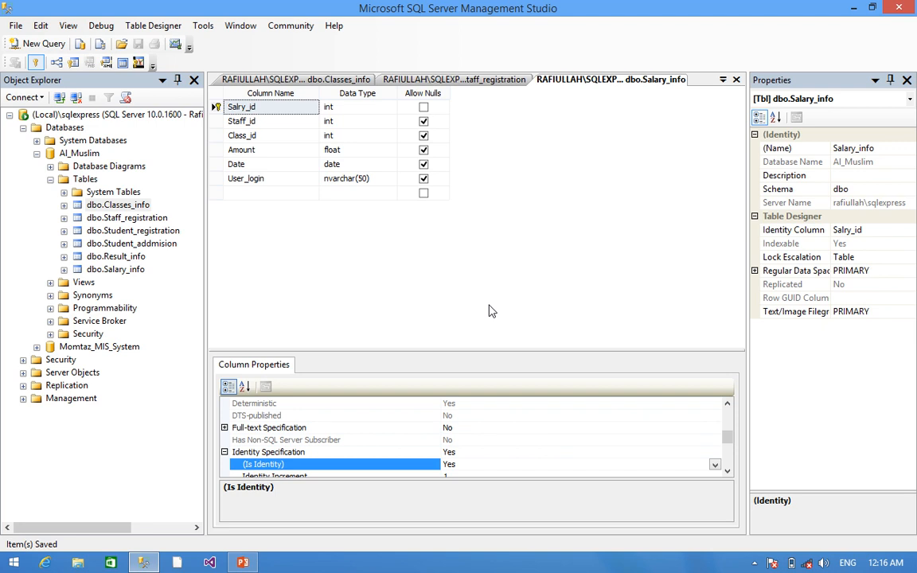
Start another new table in the Al_Muslim database with account_id and Full_Name as its first columns
{"action": "right_click", "coordinate": [113, 192]}
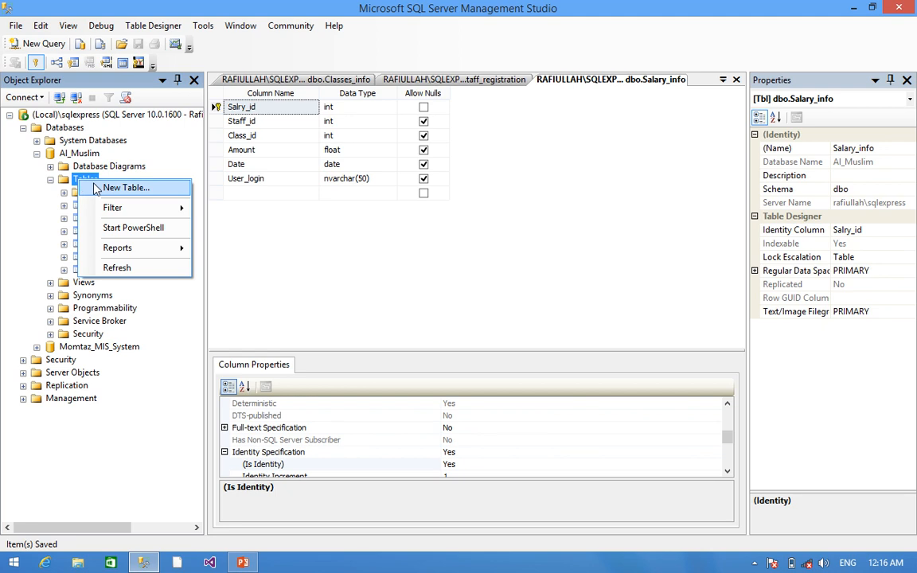
{"action": "left_click", "coordinate": [102, 187]}
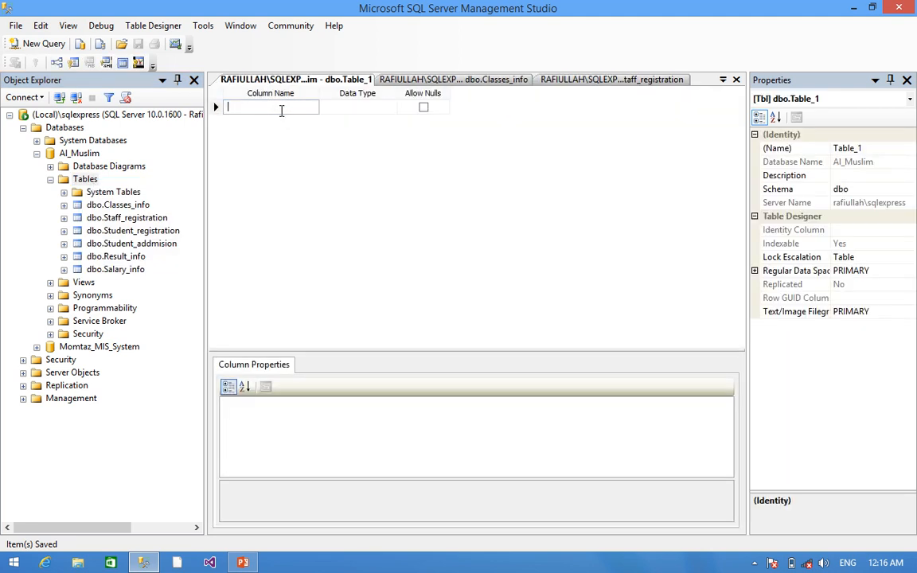
{"action": "type", "text": "account_id"}
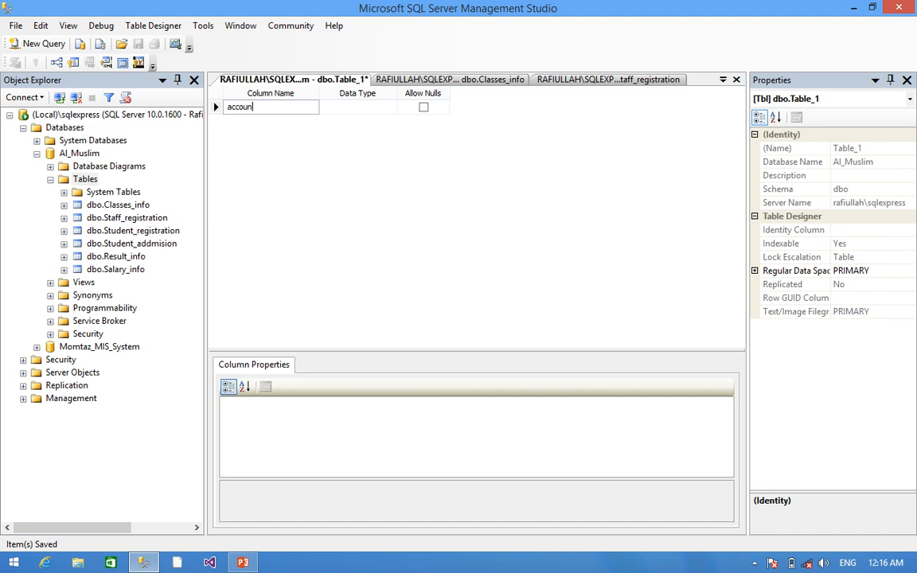
{"action": "left_click", "coordinate": [280, 115]}
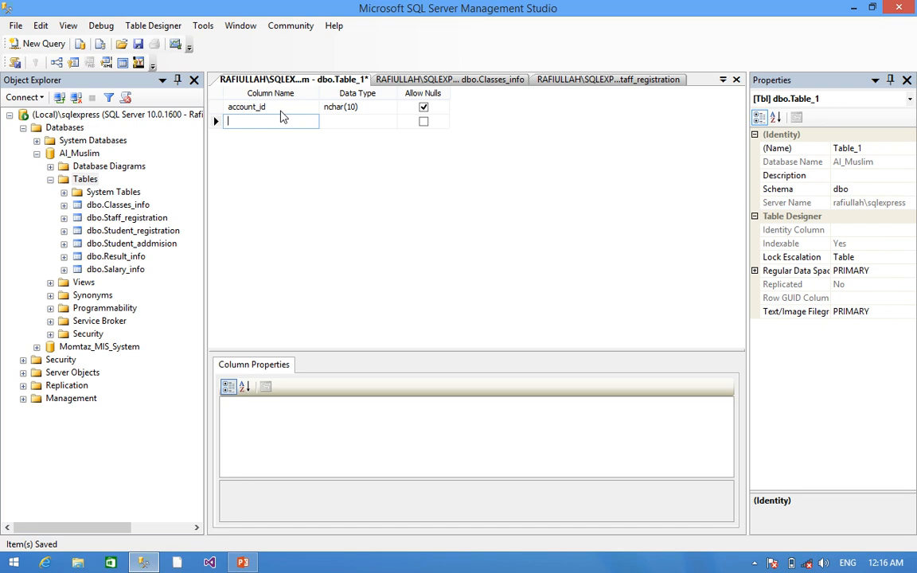
{"action": "type", "text": "F"}
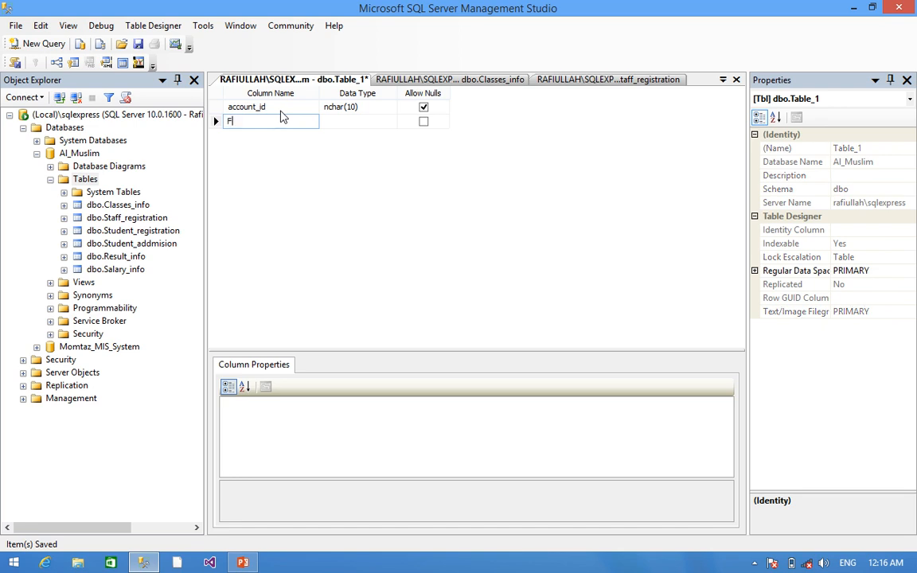
{"action": "type", "text": "ull_Name"}
{"action": "key", "text": "Return"}
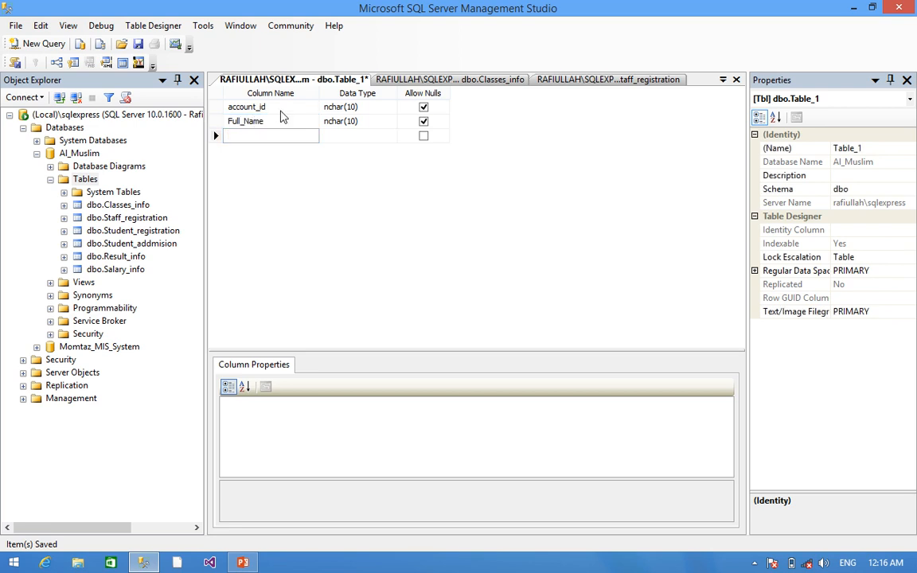
Add the columns User_name and Password below Full_Name
{"action": "type", "text": "User"}
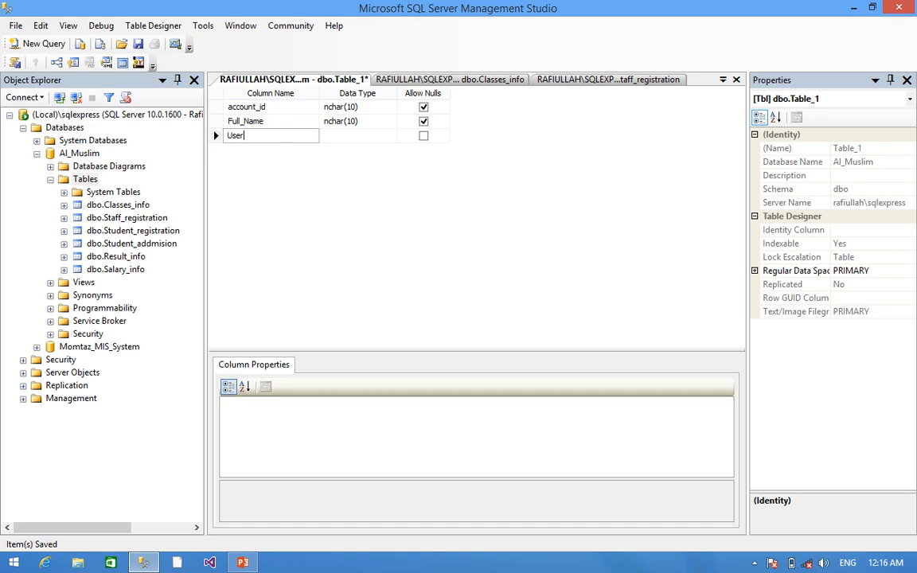
{"action": "type", "text": "_name"}
{"action": "key", "text": "Return"}
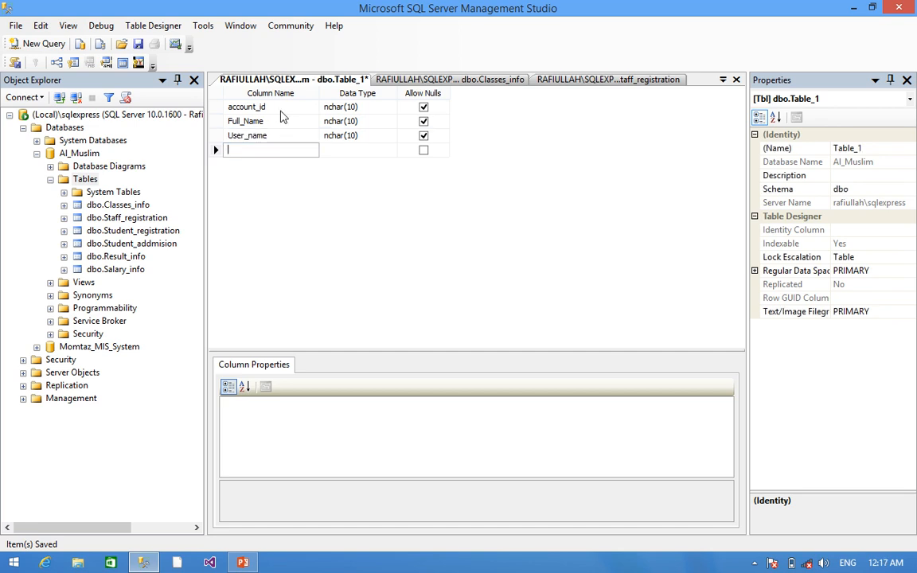
{"action": "type", "text": "Password"}
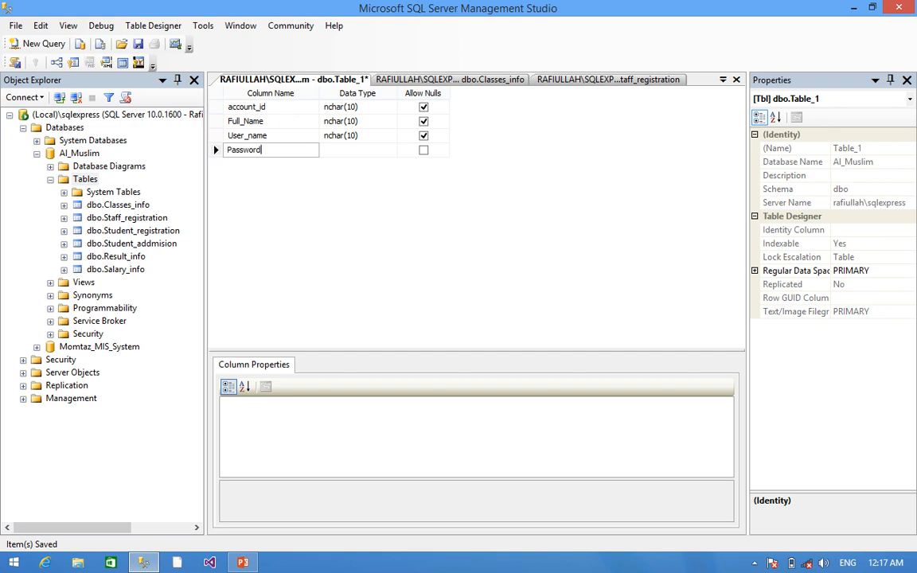
{"action": "key", "text": "Return"}
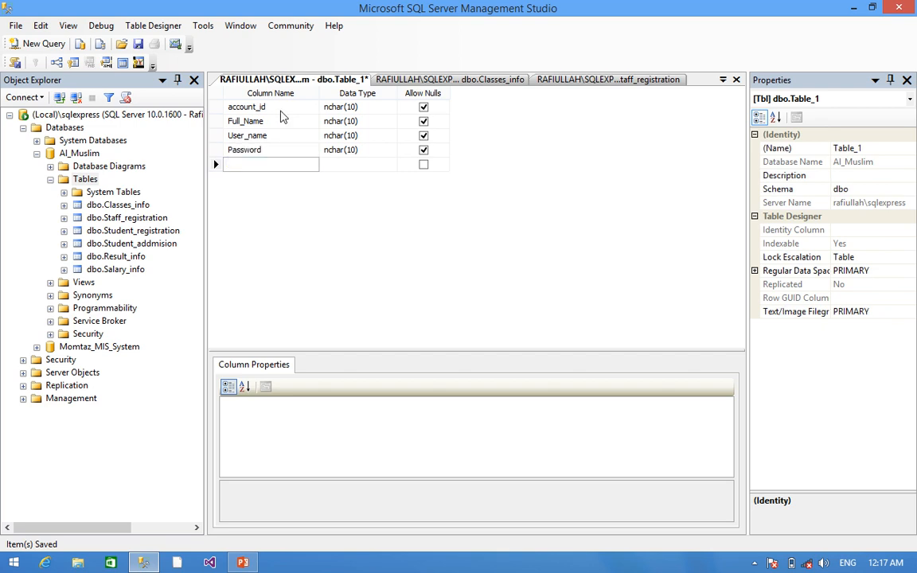
Add the columns Authority, Date and User_login below Password
{"action": "type", "text": "A"}
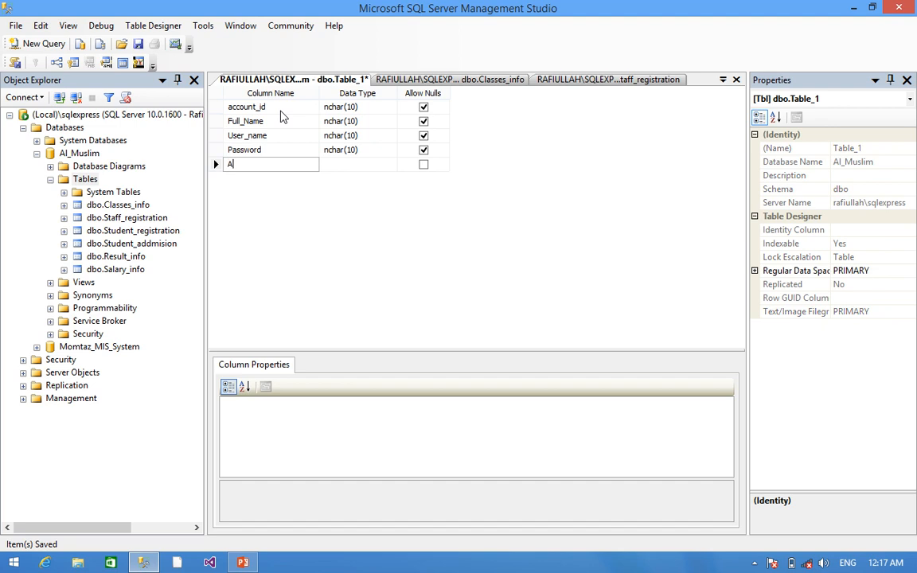
{"action": "type", "text": "uthority"}
{"action": "key", "text": "Return"}
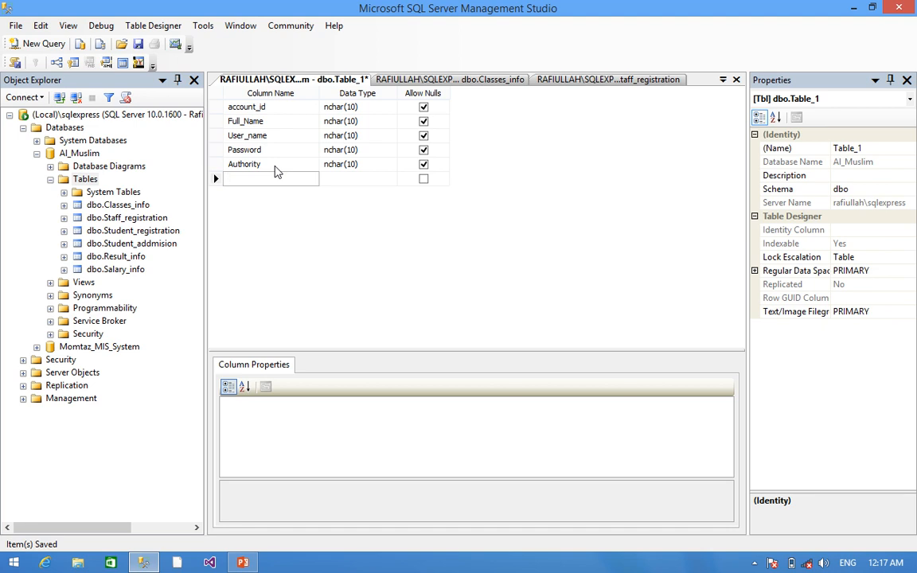
{"action": "type", "text": "Date"}
{"action": "key", "text": "Return"}
{"action": "type", "text": "User_login"}
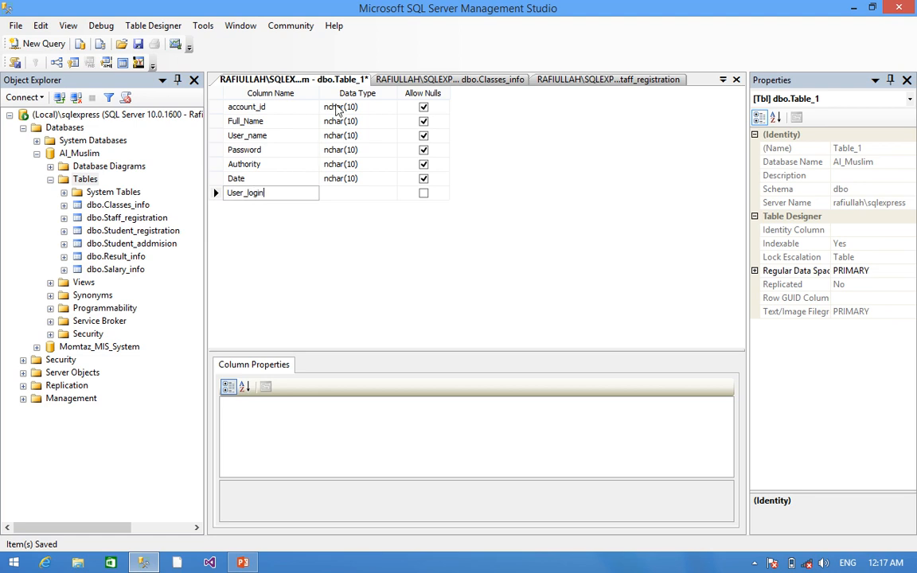
Set the account_id column's data type to int
{"action": "left_click", "coordinate": [338, 109]}
{"action": "type", "text": "int"}
{"action": "key", "text": "Return"}
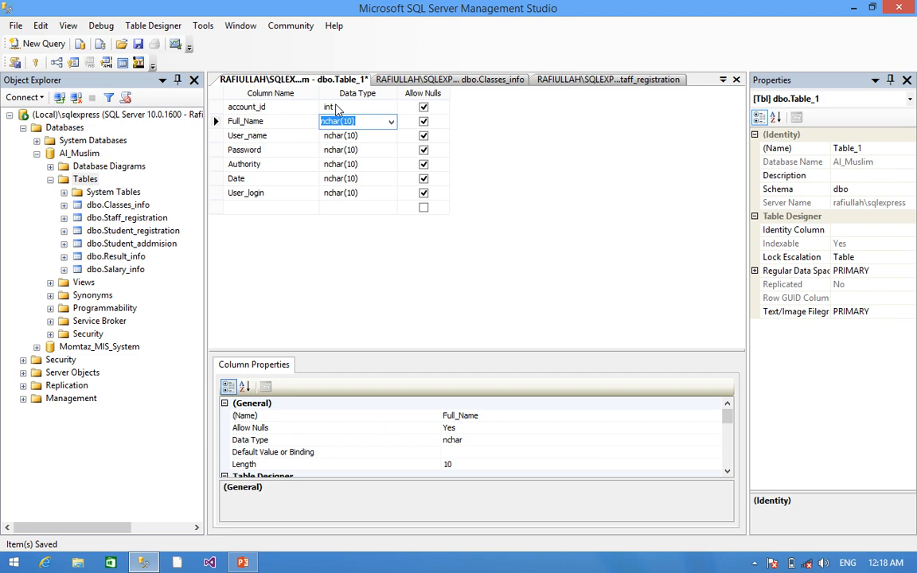
Set the data type of the Full_Name, User_name, Password and Authority columns to nvarchar(50)
{"action": "type", "text": "nvarchar(50)"}
{"action": "key", "text": "Return"}
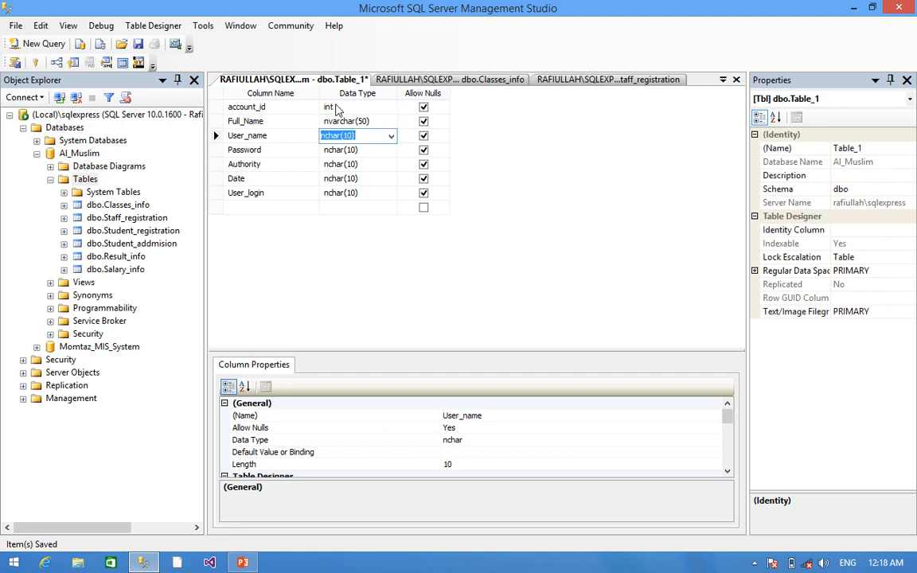
{"action": "type", "text": "nvarchar(50)"}
{"action": "key", "text": "Return"}
{"action": "type", "text": "n"}
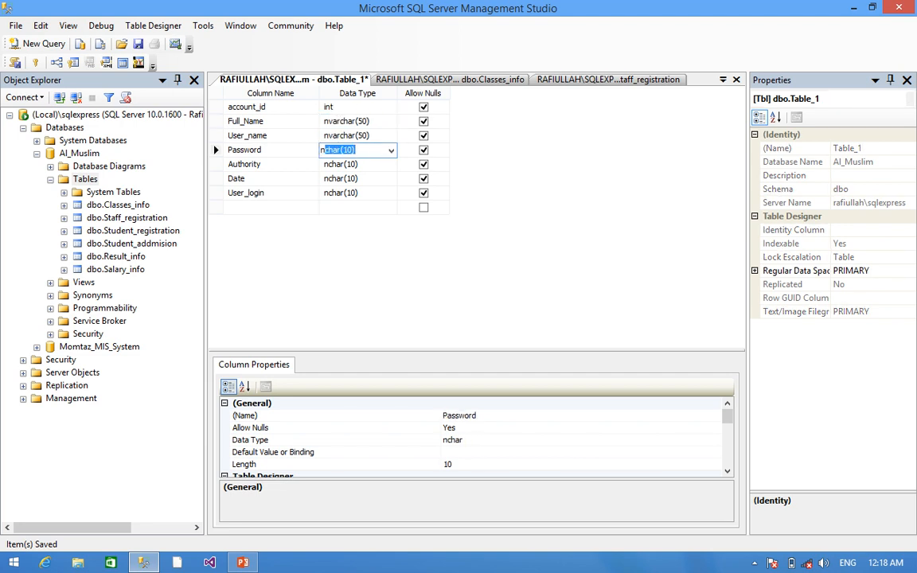
{"action": "type", "text": "varchar(50)"}
{"action": "key", "text": "Return"}
{"action": "type", "text": "nvarchar(50)"}
{"action": "key", "text": "Return"}
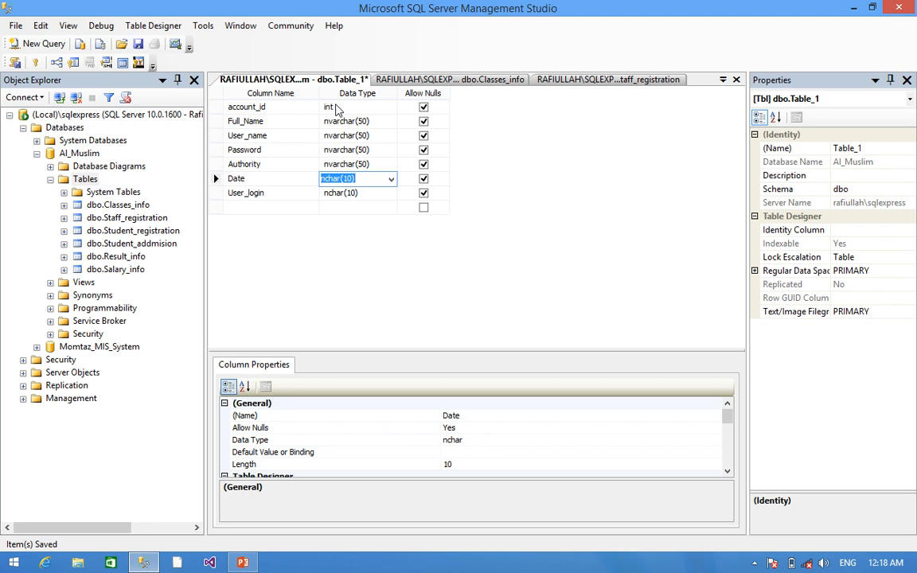
Set the Date column's data type to date and the User_login column's to nvarchar(50)
{"action": "type", "text": "date"}
{"action": "key", "text": "Down"}
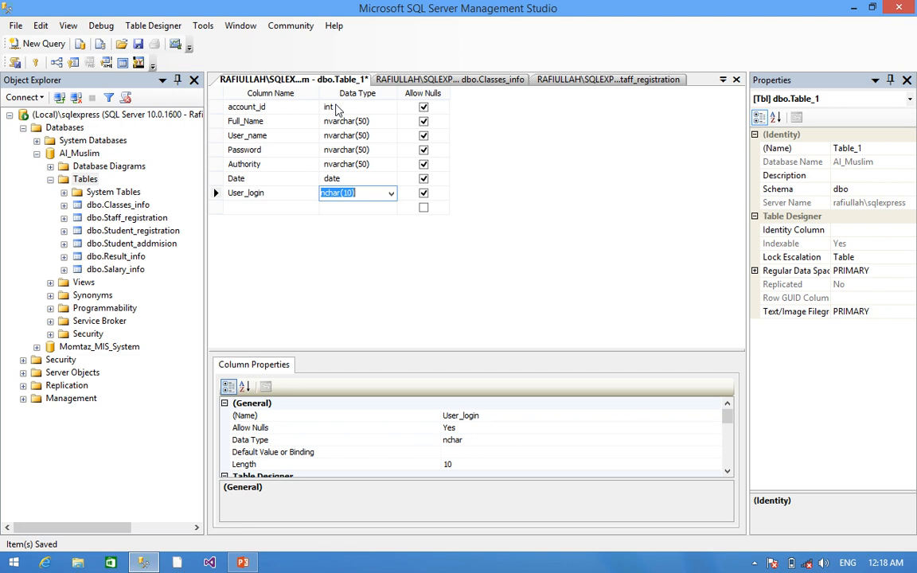
{"action": "type", "text": "nvar"}
{"action": "key", "text": "Down"}
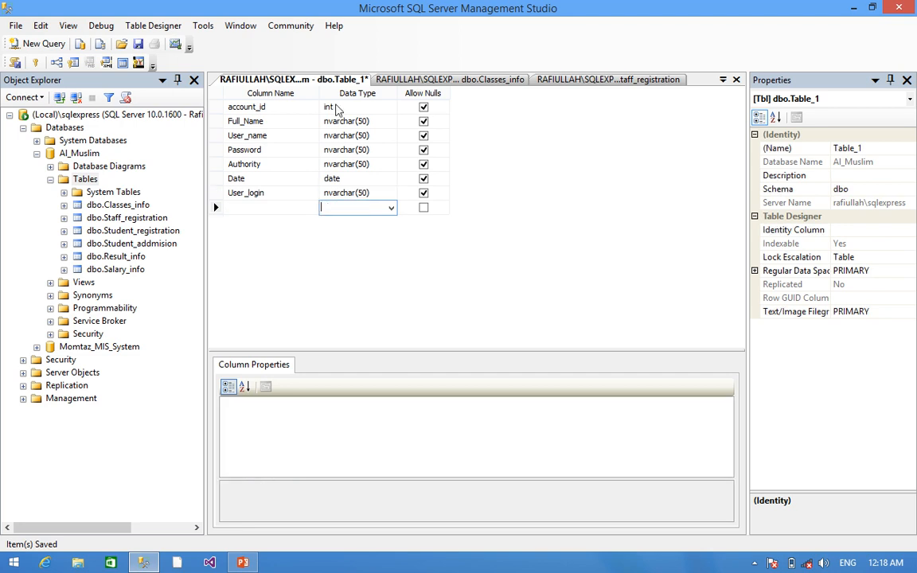
Make account_id the table's primary key and turn on its Is Identity property
{"action": "right_click", "coordinate": [216, 106]}
{"action": "left_click", "coordinate": [275, 113]}
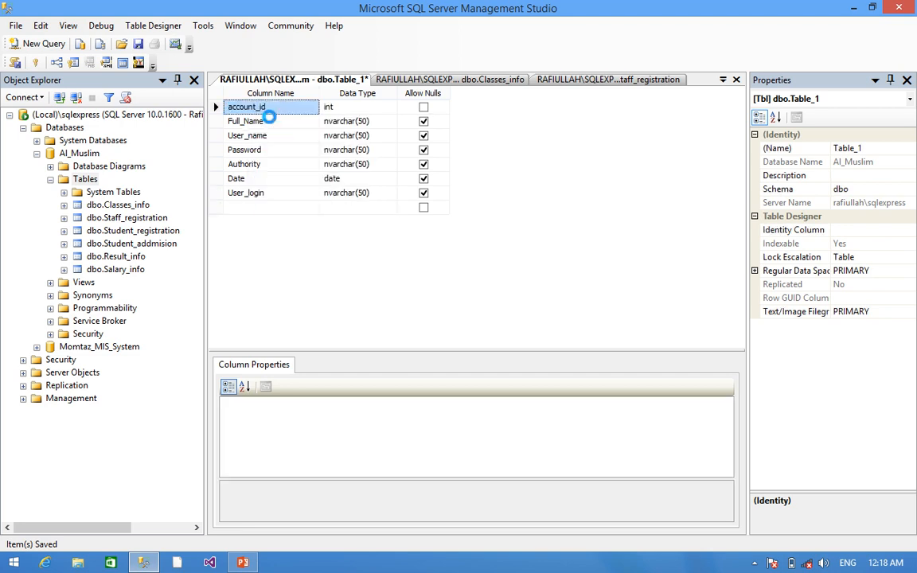
{"action": "left_click_drag", "start_coordinate": [727, 416], "coordinate": [729, 446]}
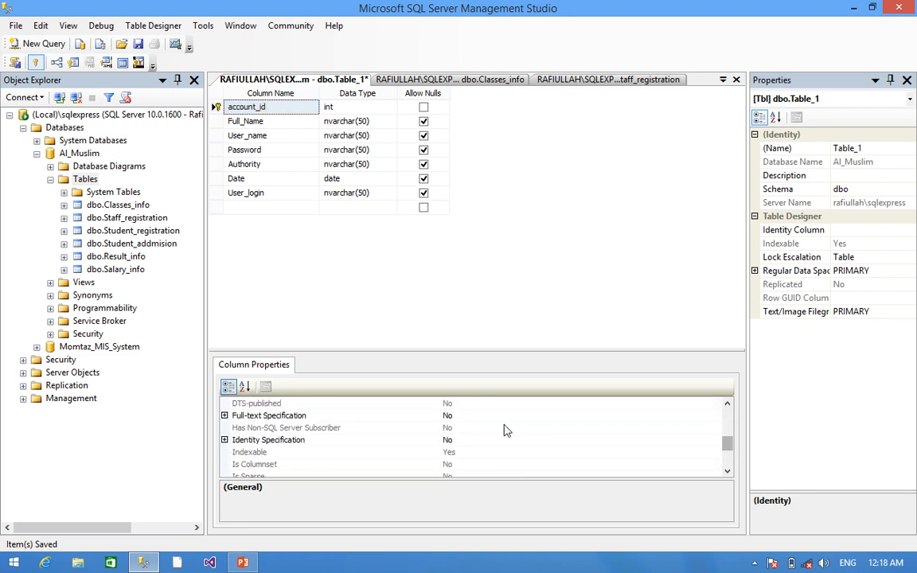
{"action": "left_click", "coordinate": [224, 440]}
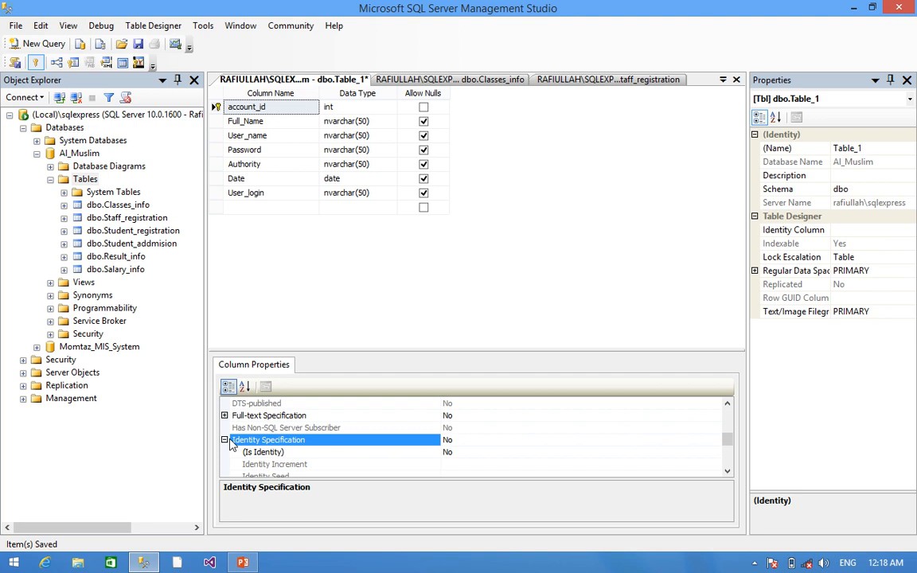
{"action": "left_click", "coordinate": [480, 452]}
{"action": "double_click", "coordinate": [480, 452]}
Save the new table under the name Account_creation
{"action": "key", "text": "ctrl+s"}
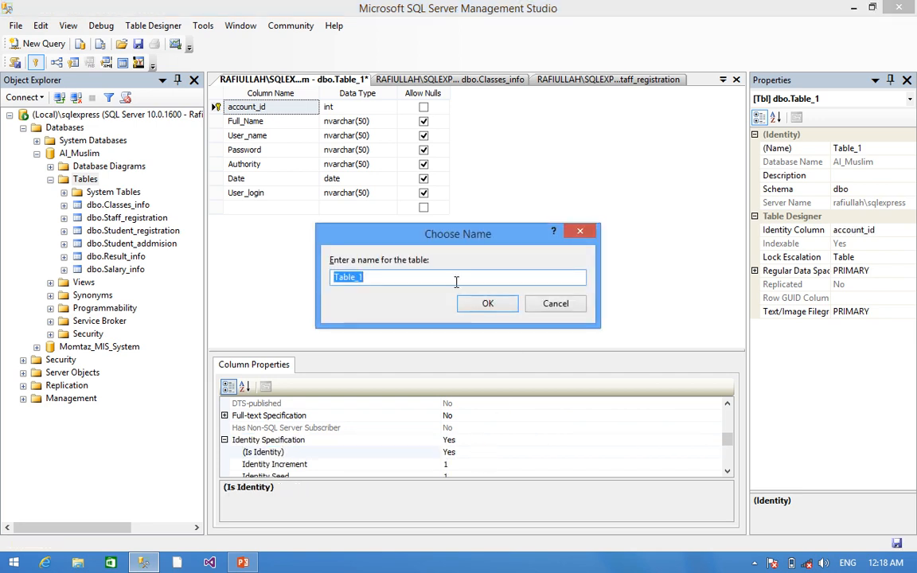
{"action": "type", "text": "Account_inf"}
{"action": "key", "text": "BackSpace"}
{"action": "key", "text": "BackSpace"}
{"action": "key", "text": "BackSpace"}
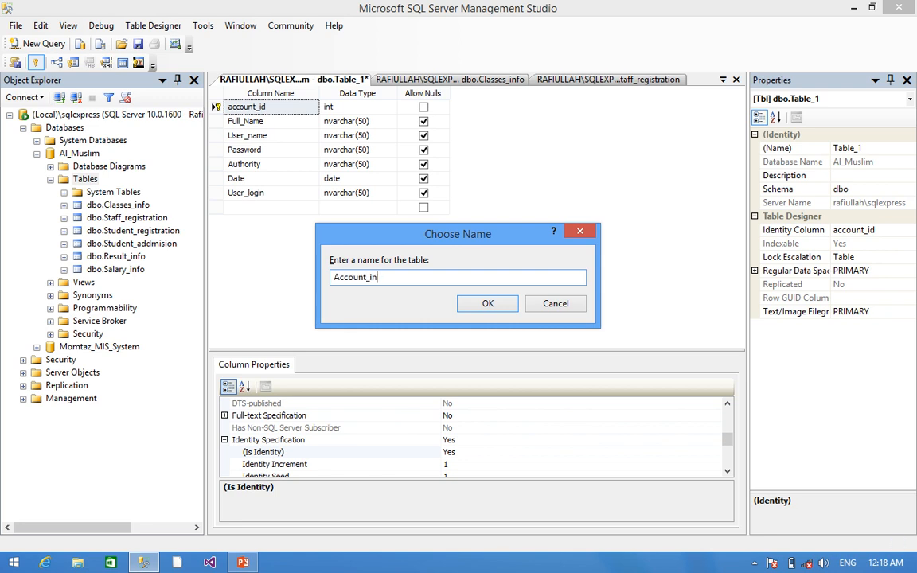
{"action": "type", "text": "creation"}
{"action": "left_click", "coordinate": [487, 306]}
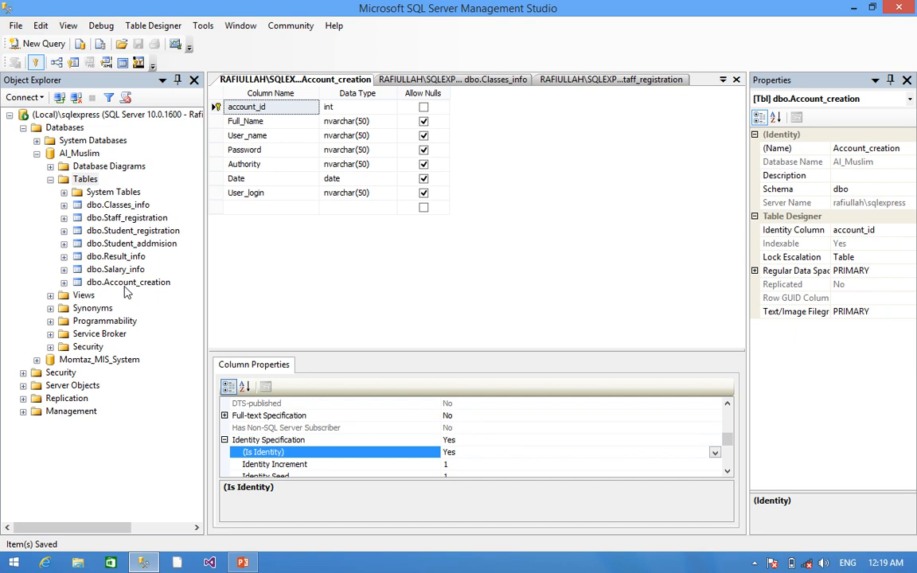
Create the diagram support objects for the Al_Muslim database and start a new database diagram
{"action": "left_click", "coordinate": [50, 166]}
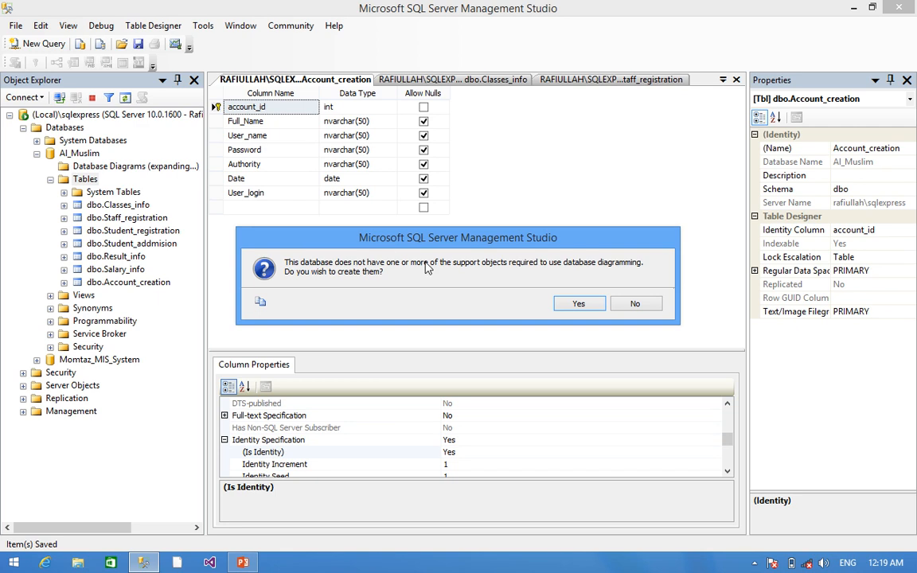
{"action": "left_click", "coordinate": [579, 304]}
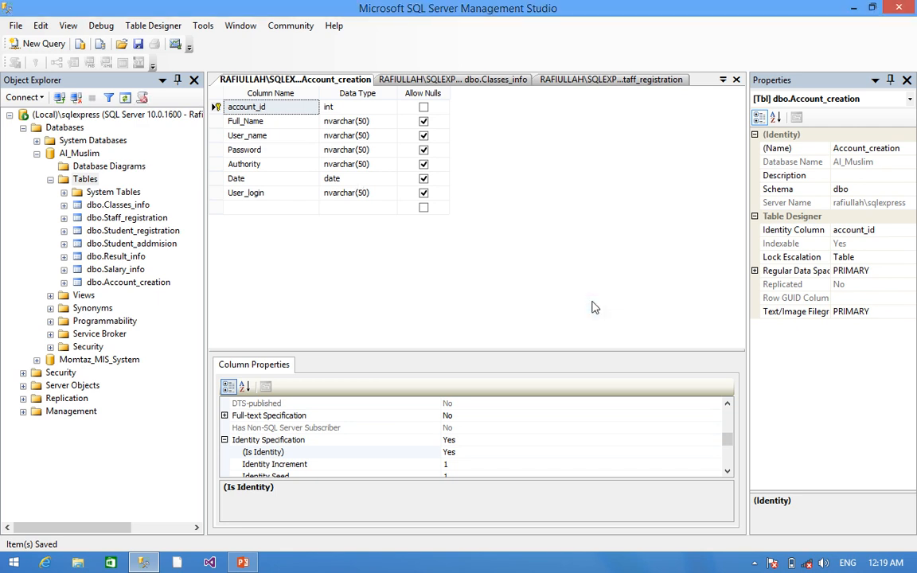
{"action": "right_click", "coordinate": [98, 168]}
{"action": "left_click", "coordinate": [159, 177]}
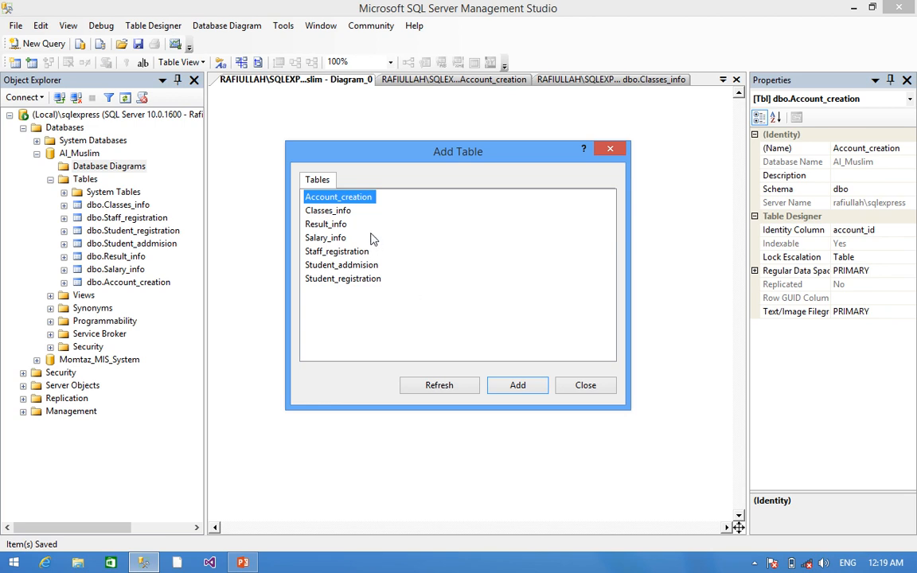
Add all seven Al_Muslim tables, from Account_creation to Student_registration, to the new diagram and finish adding tables
{"action": "left_click", "coordinate": [501, 388]}
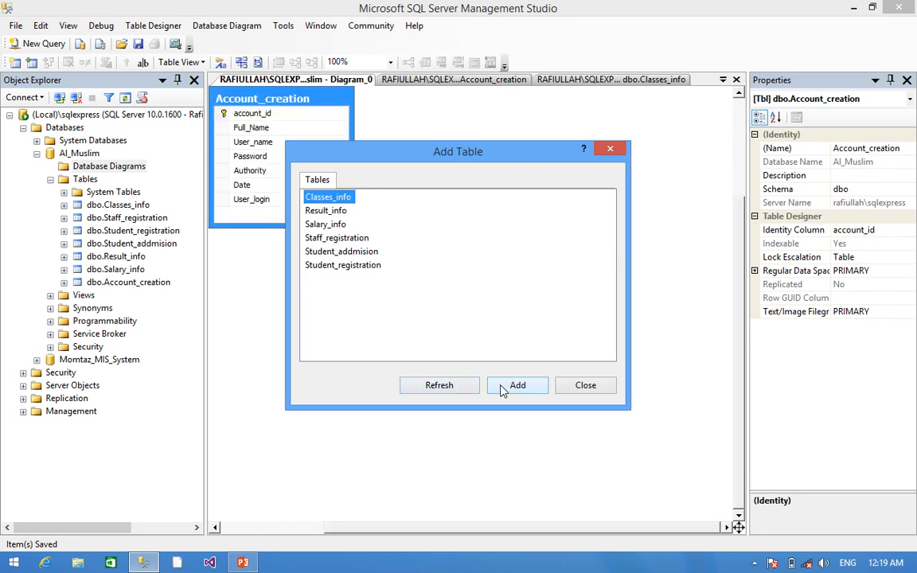
{"action": "left_click", "coordinate": [501, 389]}
{"action": "left_click", "coordinate": [502, 388]}
{"action": "left_click", "coordinate": [501, 388]}
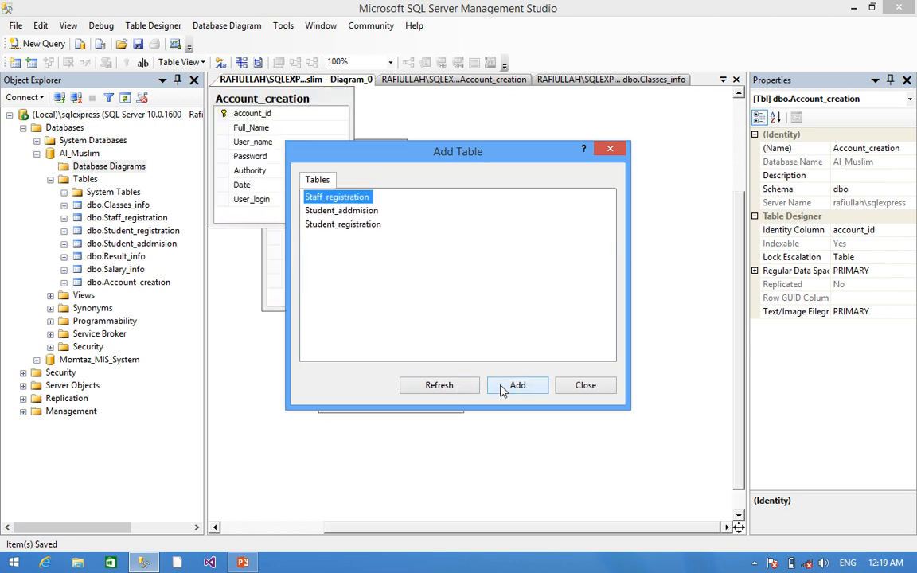
{"action": "left_click", "coordinate": [501, 388]}
{"action": "left_click", "coordinate": [502, 388]}
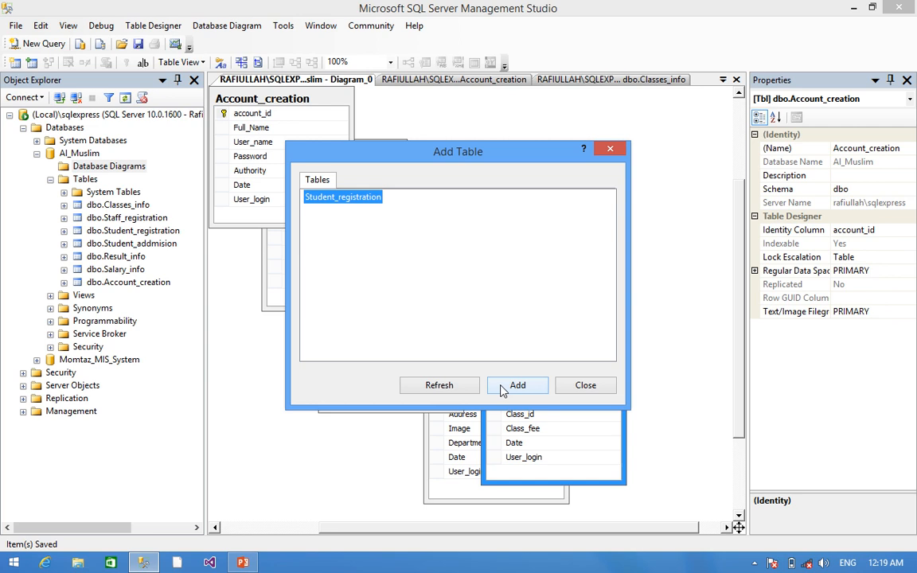
{"action": "left_click", "coordinate": [501, 388]}
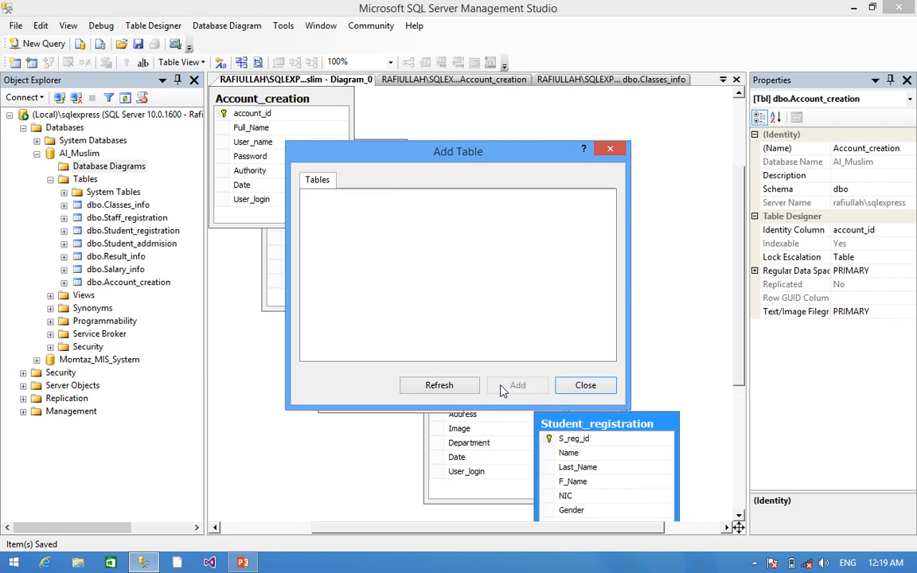
{"action": "left_click", "coordinate": [585, 385]}
With the diagram zoomed to 50%, regroup Salary_info, Student_addmision, Staff_registration and Student_registration closer to Account_creation
{"action": "mouse_move", "coordinate": [363, 526]}
{"action": "left_mouse_down"}
{"action": "mouse_move", "coordinate": [384, 524]}
{"action": "mouse_move", "coordinate": [359, 524]}
{"action": "left_mouse_up"}
{"action": "left_click", "coordinate": [350, 62]}
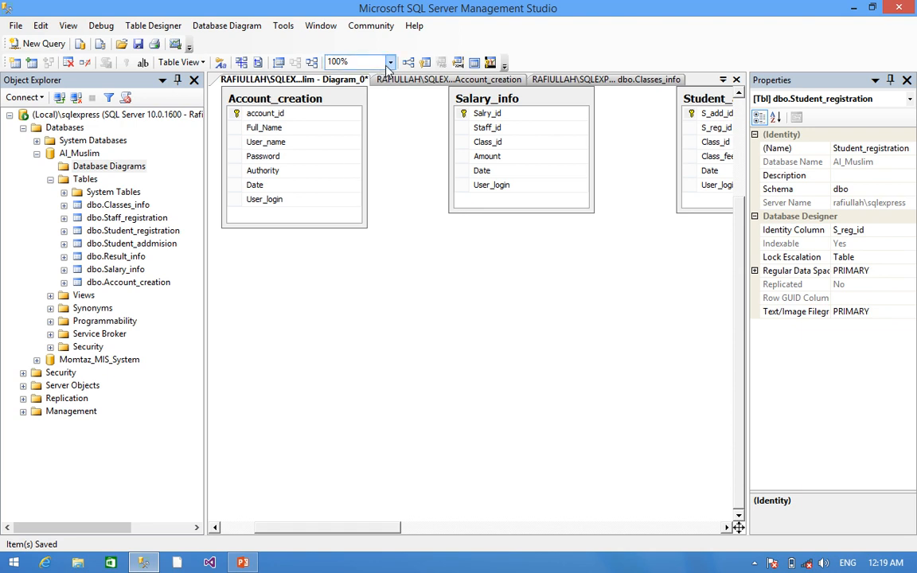
{"action": "left_click", "coordinate": [350, 120]}
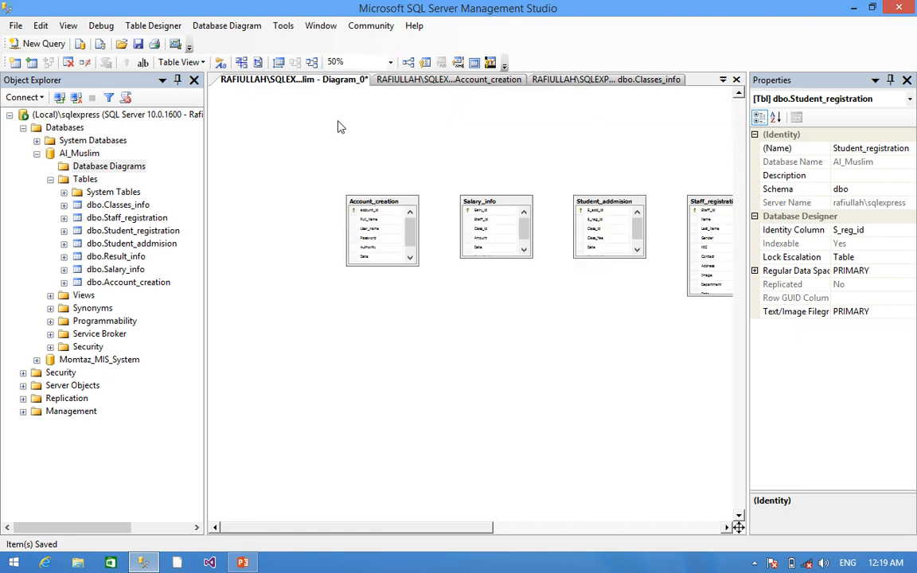
{"action": "left_click_drag", "start_coordinate": [440, 526], "coordinate": [510, 533]}
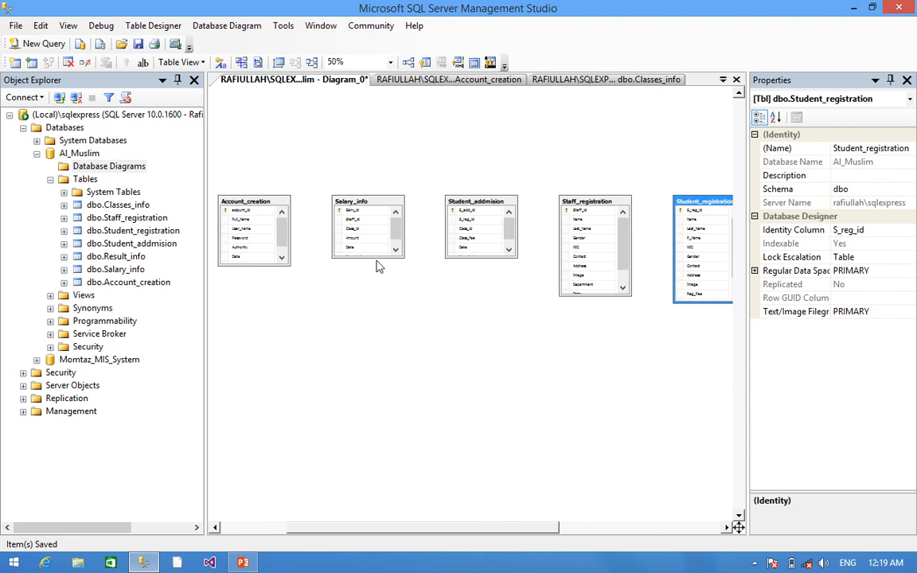
{"action": "left_click", "coordinate": [367, 204]}
{"action": "left_click_drag", "start_coordinate": [355, 181], "coordinate": [351, 179]}
{"action": "left_click_drag", "start_coordinate": [460, 205], "coordinate": [422, 236]}
{"action": "left_click_drag", "start_coordinate": [581, 197], "coordinate": [424, 335]}
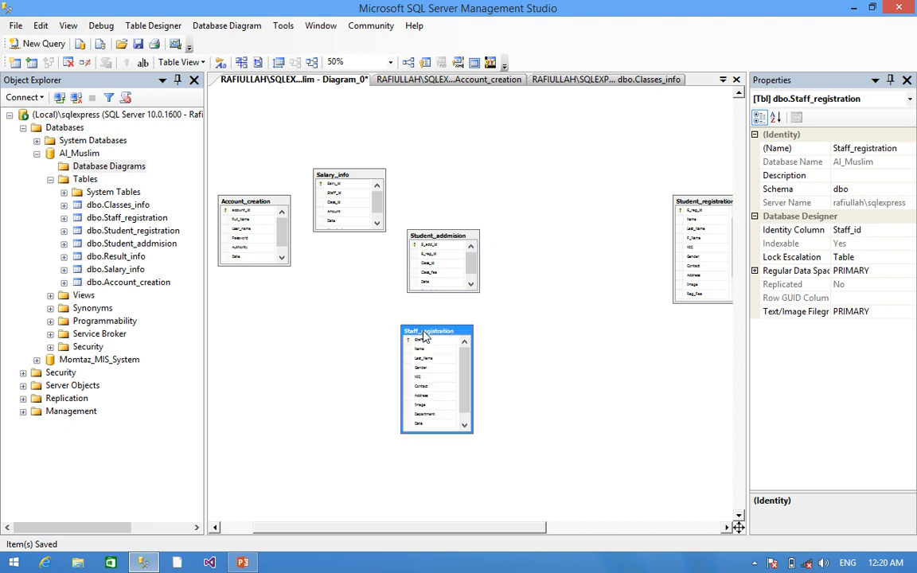
{"action": "left_click_drag", "start_coordinate": [692, 206], "coordinate": [333, 371]}
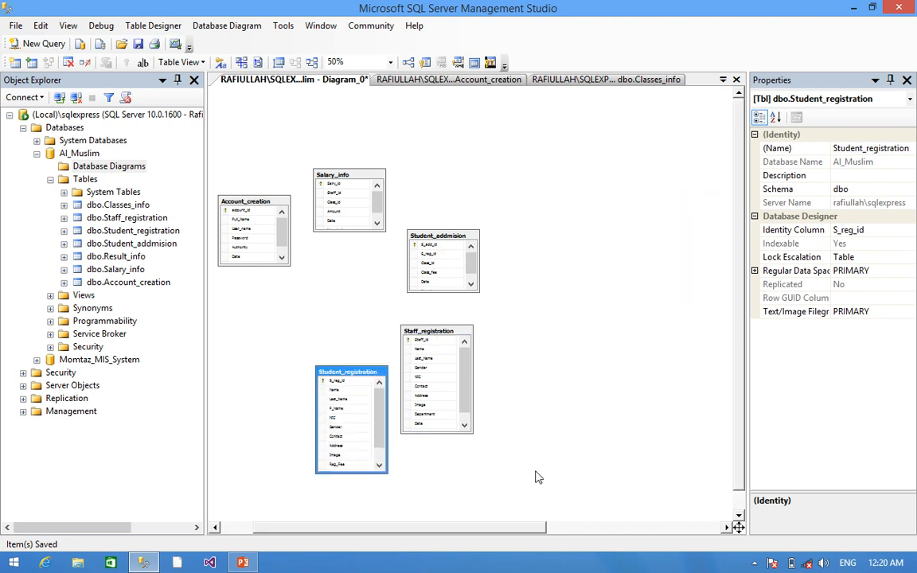
Bring Result_info and Classes_info beside the other tables, lower Account_creation and place Salary_info above Student_addmision
{"action": "left_click_drag", "start_coordinate": [487, 526], "coordinate": [655, 527]}
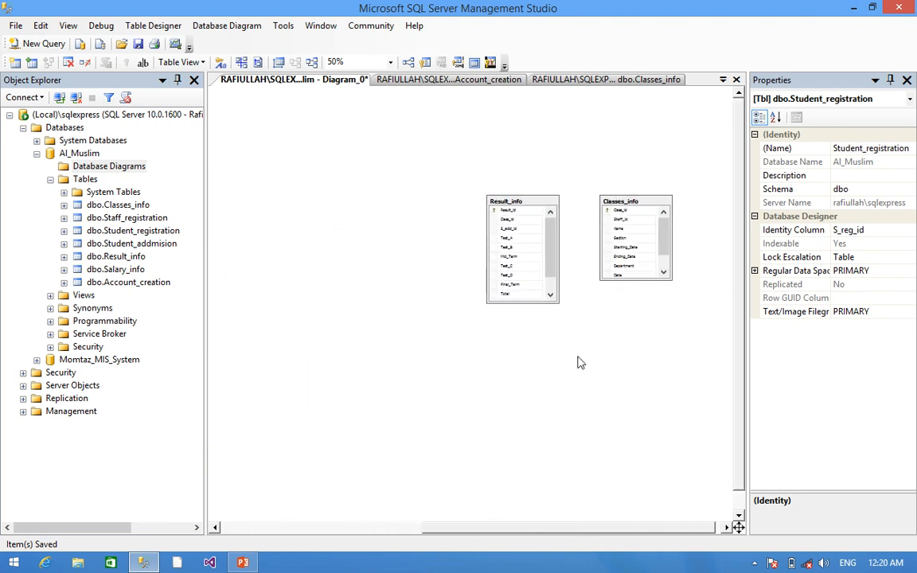
{"action": "left_click_drag", "start_coordinate": [528, 199], "coordinate": [256, 331]}
{"action": "left_click_drag", "start_coordinate": [620, 203], "coordinate": [239, 220]}
{"action": "left_click_drag", "start_coordinate": [508, 528], "coordinate": [283, 540]}
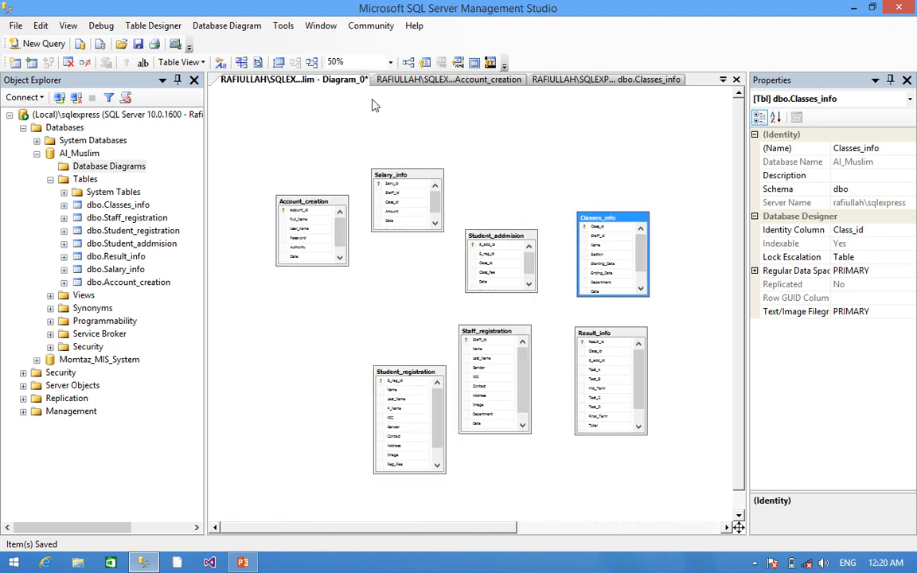
{"action": "left_click_drag", "start_coordinate": [286, 201], "coordinate": [254, 281]}
{"action": "left_click_drag", "start_coordinate": [403, 175], "coordinate": [510, 161]}
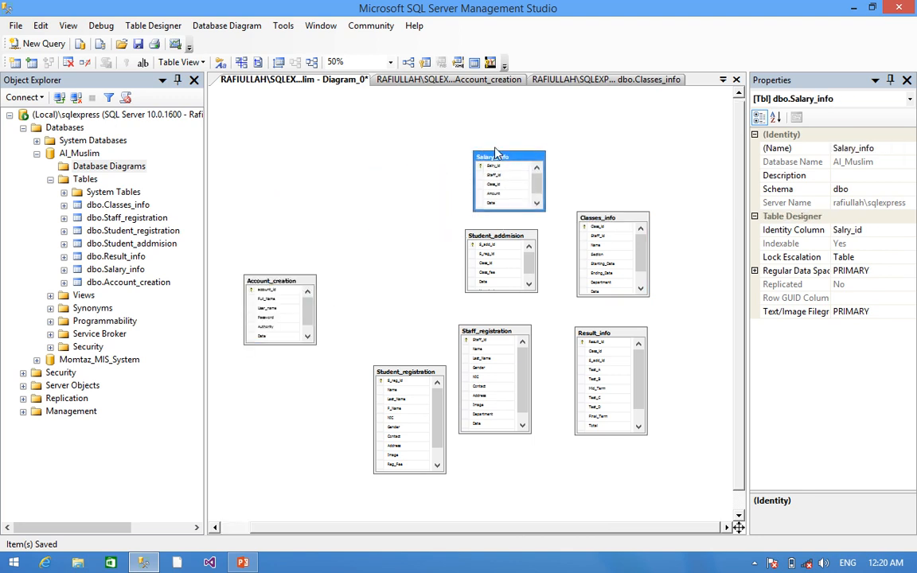
Set the diagram zoom back to 100% and close the Properties window to widen the diagram area
{"action": "left_click", "coordinate": [391, 62]}
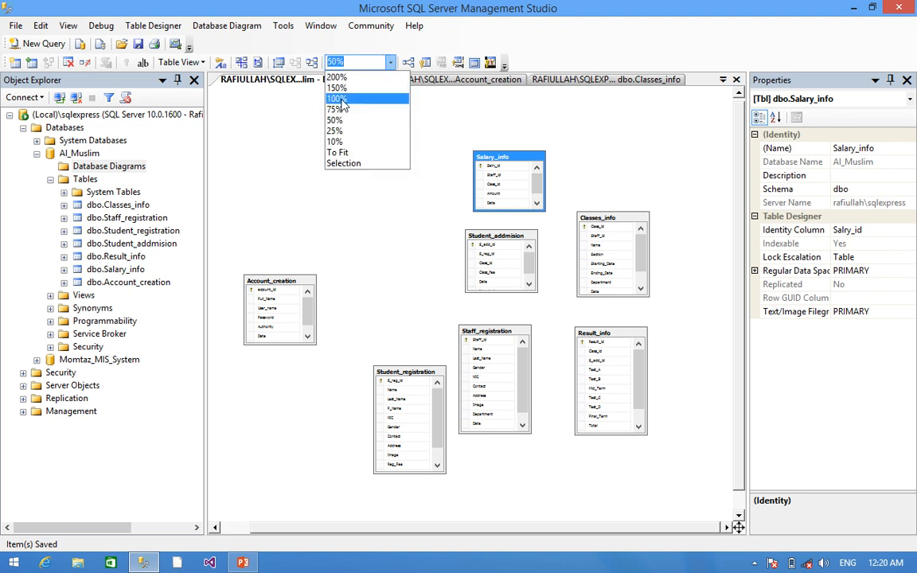
{"action": "left_click", "coordinate": [310, 95]}
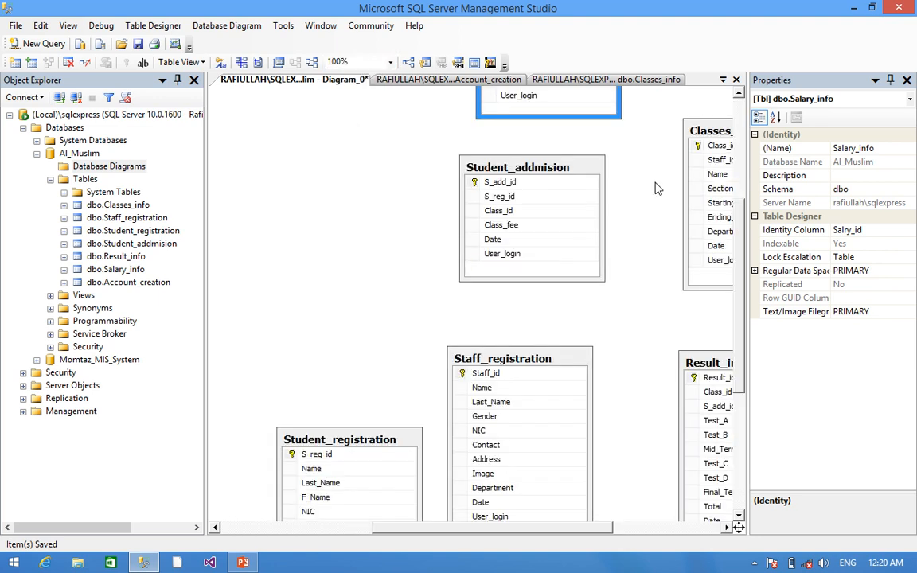
{"action": "left_click", "coordinate": [906, 79]}
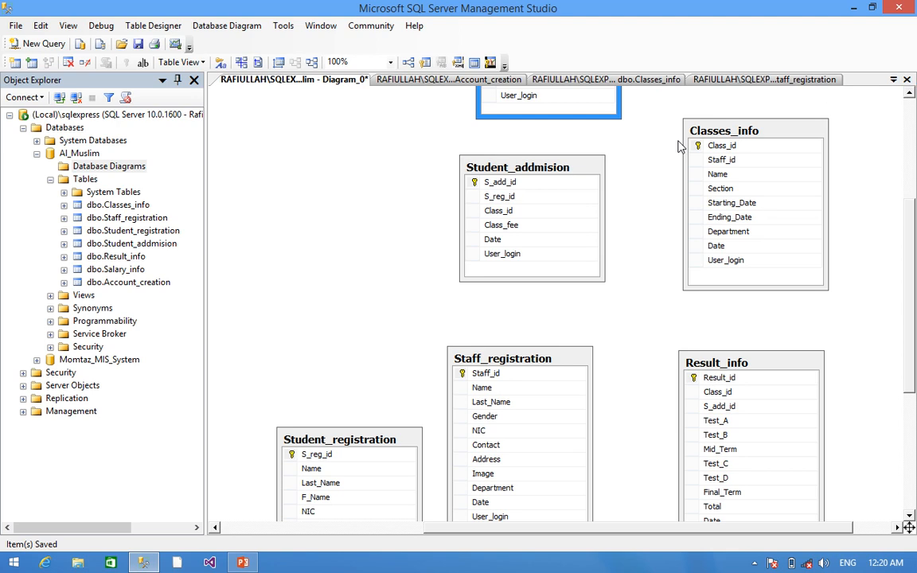
Rearrange the diagram with Salary_info above Student_addmision, Classes_info to their right, Staff_registration at the upper right and Result_info below it
{"action": "scroll", "coordinate": [909, 342], "scroll_direction": "down", "scroll_amount": 2}
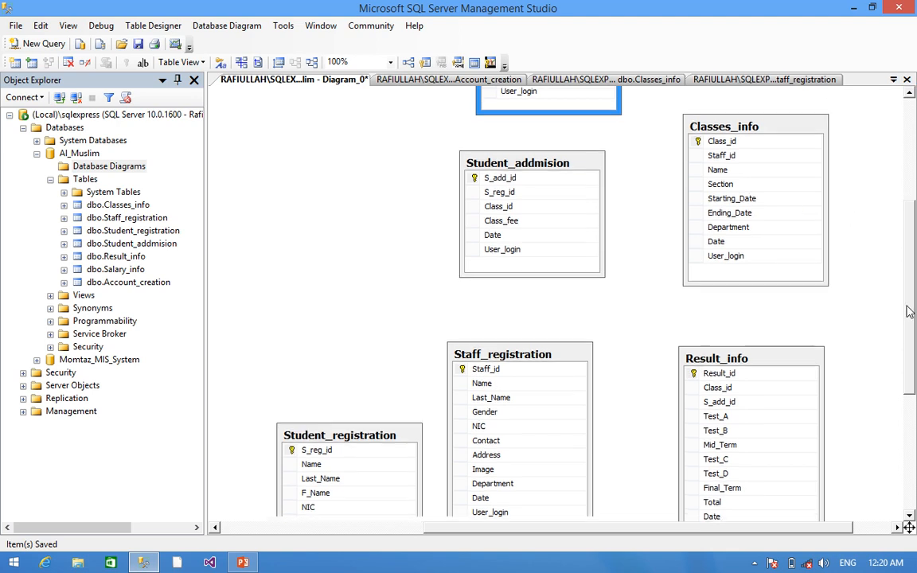
{"action": "scroll", "coordinate": [910, 342], "scroll_direction": "up", "scroll_amount": 6}
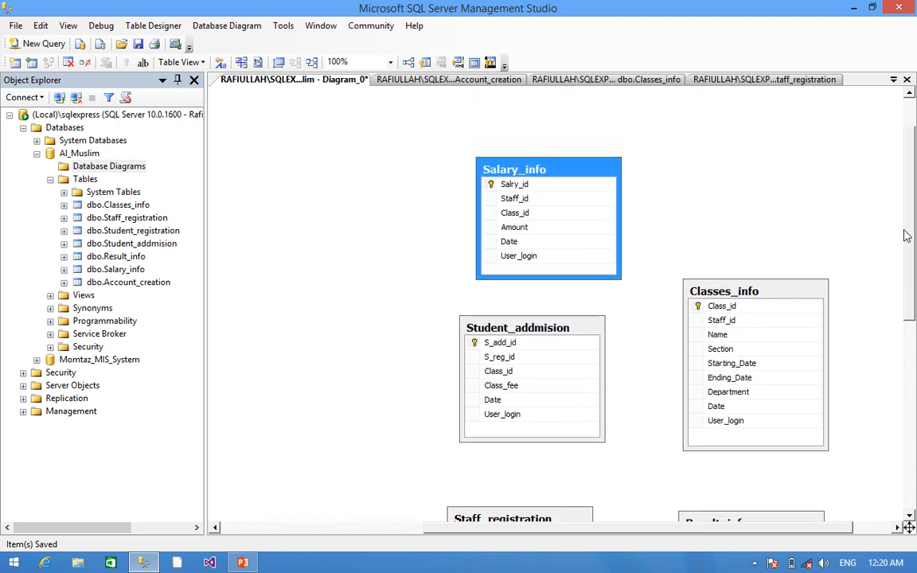
{"action": "left_click_drag", "start_coordinate": [563, 179], "coordinate": [330, 135]}
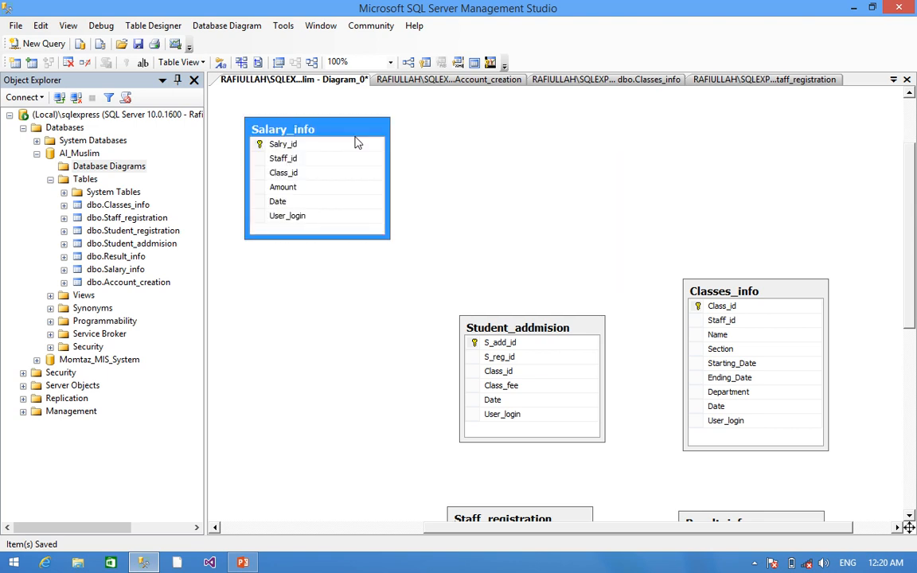
{"action": "left_click_drag", "start_coordinate": [534, 333], "coordinate": [364, 305]}
{"action": "left_click_drag", "start_coordinate": [700, 293], "coordinate": [534, 302]}
{"action": "left_click_drag", "start_coordinate": [537, 515], "coordinate": [750, 113]}
{"action": "left_click_drag", "start_coordinate": [748, 522], "coordinate": [510, 419]}
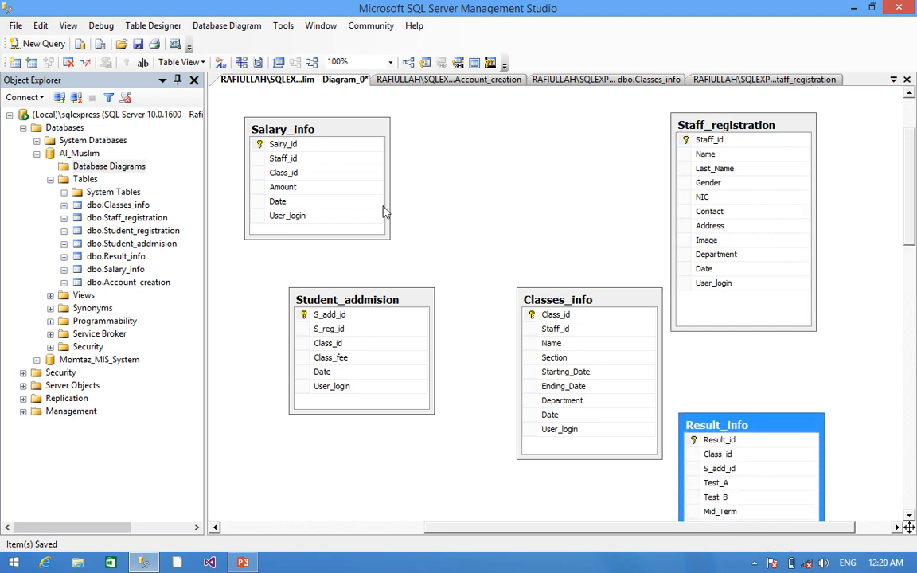
Move Salary_info next to Staff_registration, raise Result_info closer below it and shift Classes_info toward Student_addmision
{"action": "left_click_drag", "start_coordinate": [341, 132], "coordinate": [584, 132]}
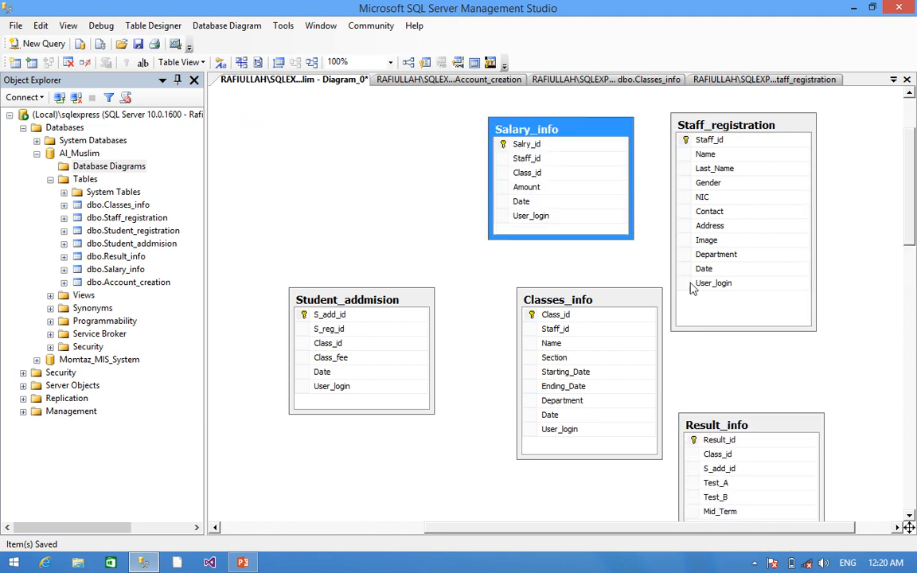
{"action": "left_click_drag", "start_coordinate": [740, 429], "coordinate": [738, 382]}
{"action": "left_click_drag", "start_coordinate": [579, 307], "coordinate": [510, 314]}
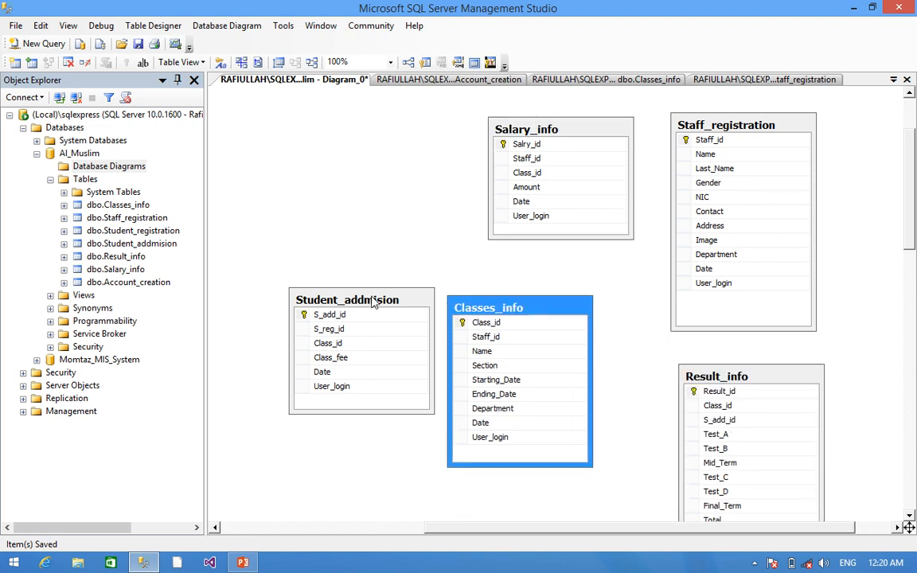
Line up Student_addmision, Classes_info and Result_info side by side below Salary_info, and narrow Object Explorer to widen the diagram area
{"action": "left_click_drag", "start_coordinate": [374, 301], "coordinate": [297, 316]}
{"action": "left_click_drag", "start_coordinate": [510, 306], "coordinate": [436, 312]}
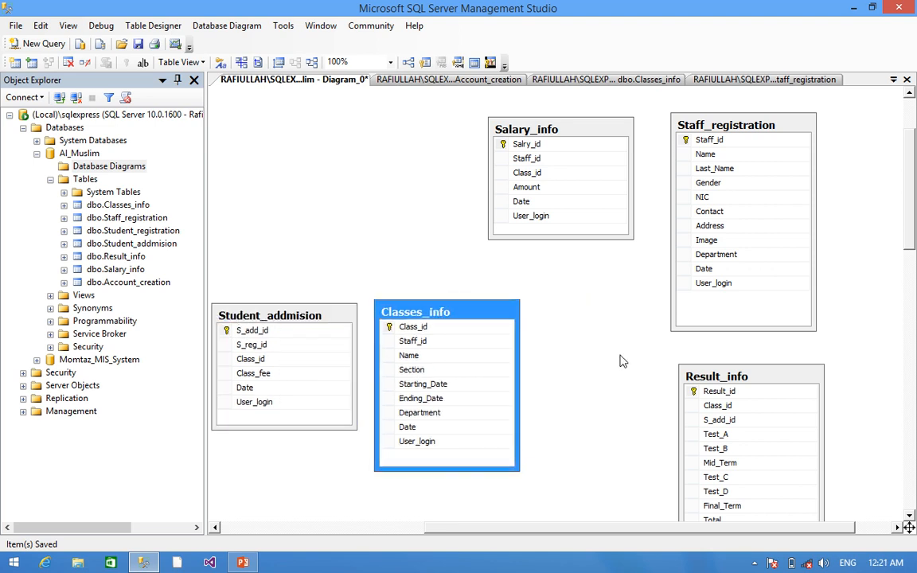
{"action": "left_click_drag", "start_coordinate": [712, 382], "coordinate": [557, 316]}
{"action": "left_click_drag", "start_coordinate": [478, 313], "coordinate": [466, 312]}
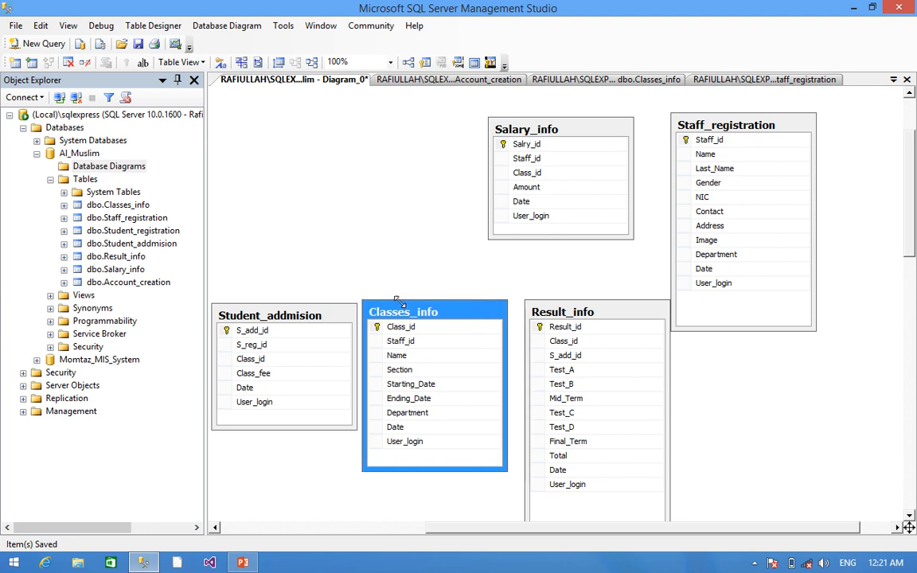
{"action": "left_click_drag", "start_coordinate": [334, 322], "coordinate": [331, 351]}
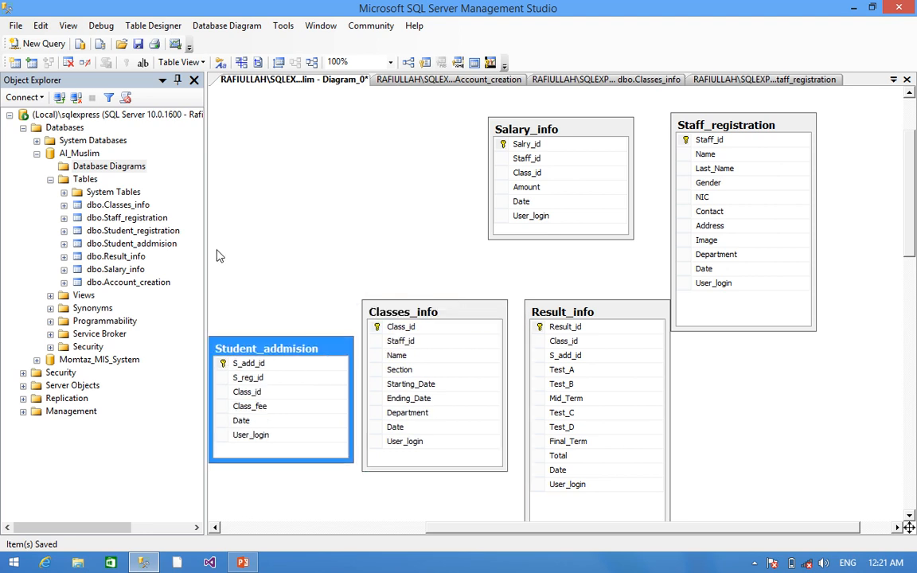
{"action": "left_click_drag", "start_coordinate": [205, 248], "coordinate": [136, 249]}
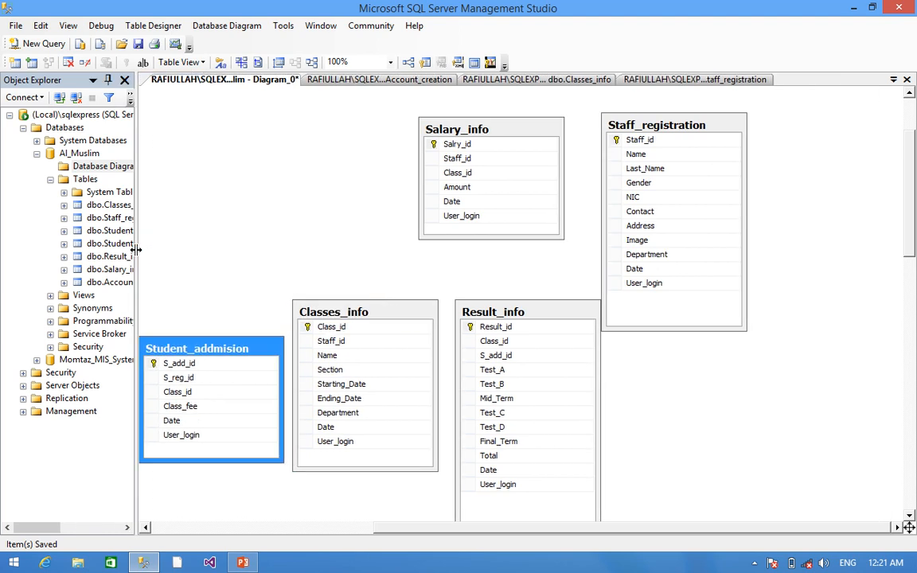
Move the Student_registration table from below the others to directly above Student_addmision
{"action": "left_click_drag", "start_coordinate": [835, 528], "coordinate": [793, 535]}
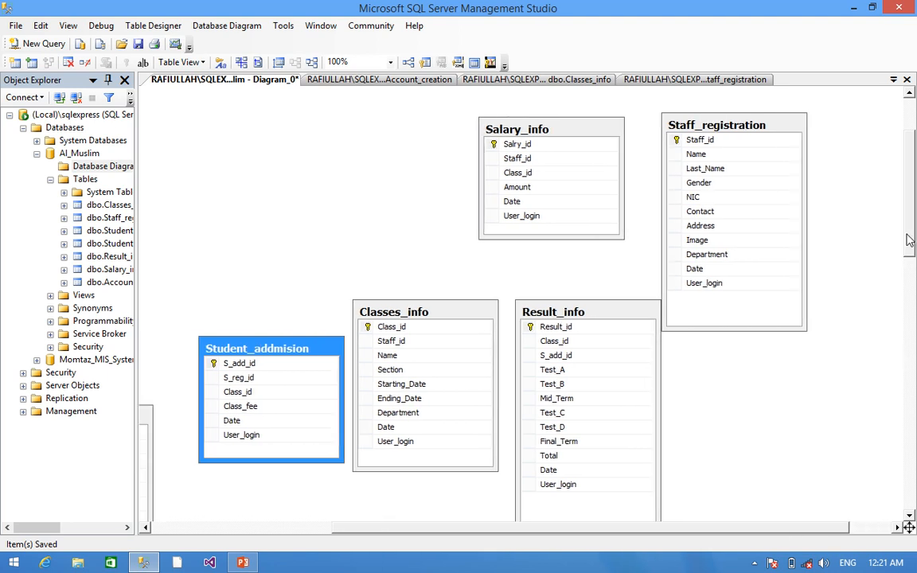
{"action": "scroll", "coordinate": [910, 240], "scroll_direction": "down", "scroll_amount": 3}
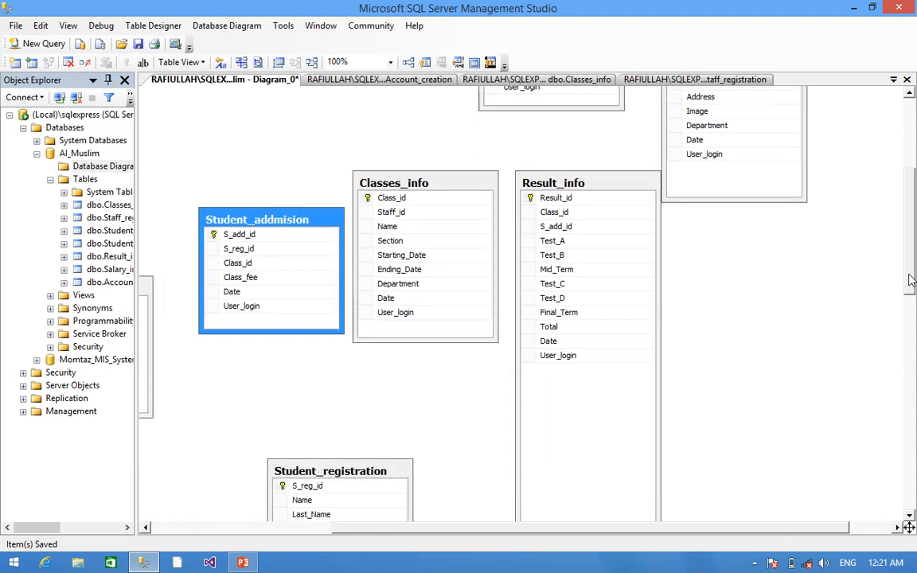
{"action": "left_click", "coordinate": [383, 472]}
{"action": "left_click_drag", "start_coordinate": [314, 198], "coordinate": [302, 90]}
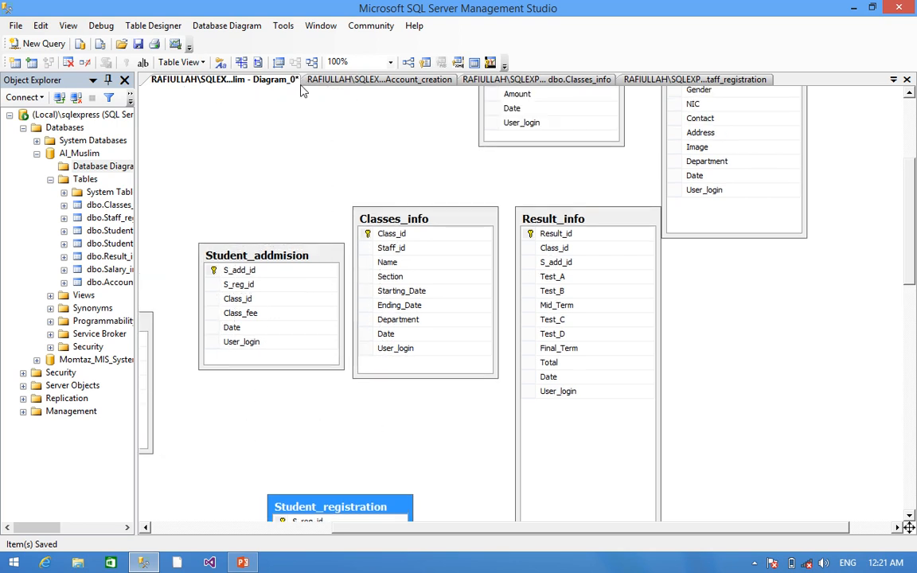
{"action": "left_click_drag", "start_coordinate": [332, 510], "coordinate": [245, 121]}
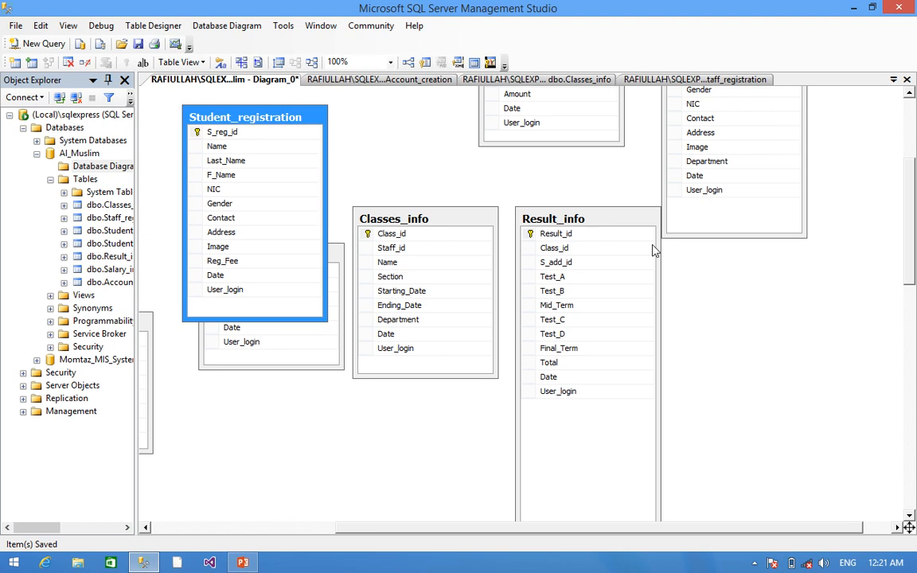
{"action": "scroll", "coordinate": [668, 239], "scroll_direction": "up", "scroll_amount": 2}
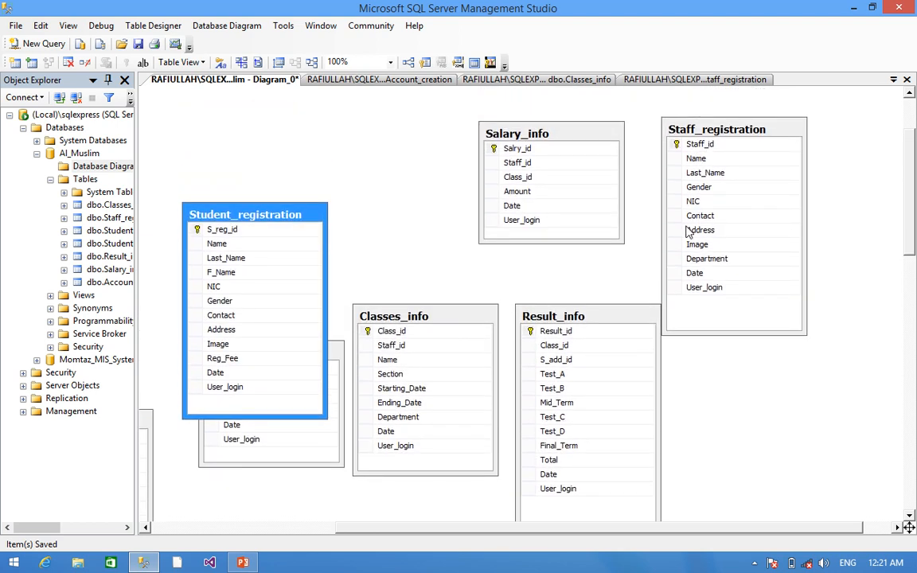
{"action": "left_click_drag", "start_coordinate": [262, 219], "coordinate": [267, 117]}
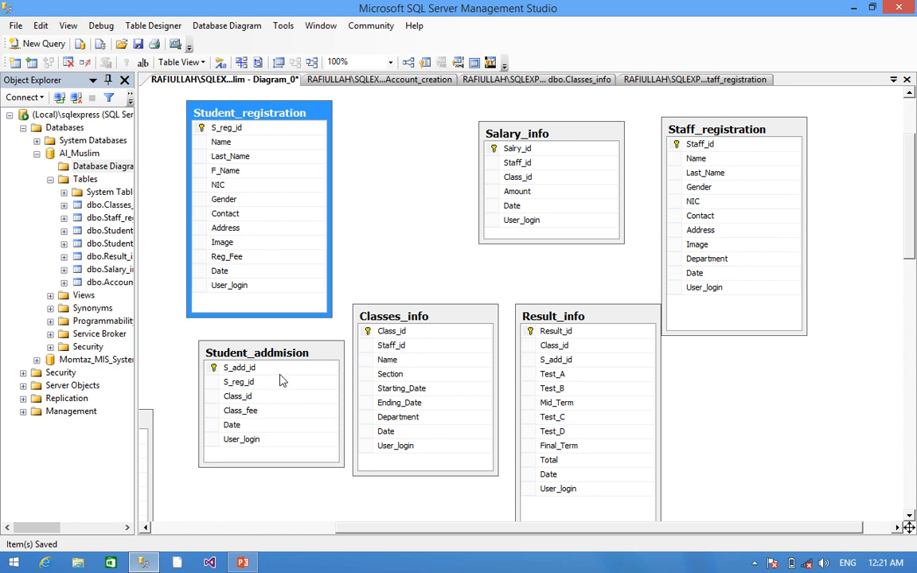
Bring Account_creation up beside Student_addmision and shift Salary_info closer to Student_registration
{"action": "left_click_drag", "start_coordinate": [409, 532], "coordinate": [346, 537]}
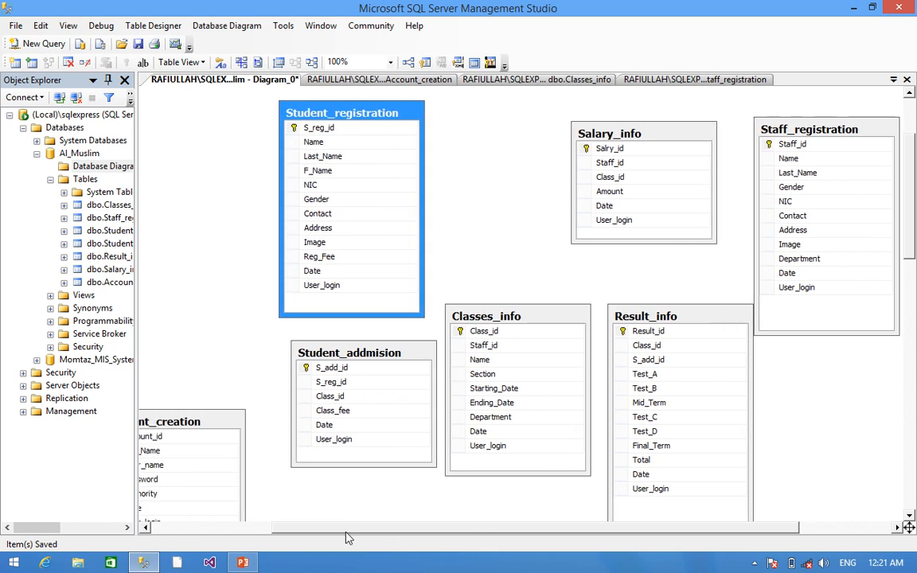
{"action": "left_click_drag", "start_coordinate": [205, 423], "coordinate": [233, 381]}
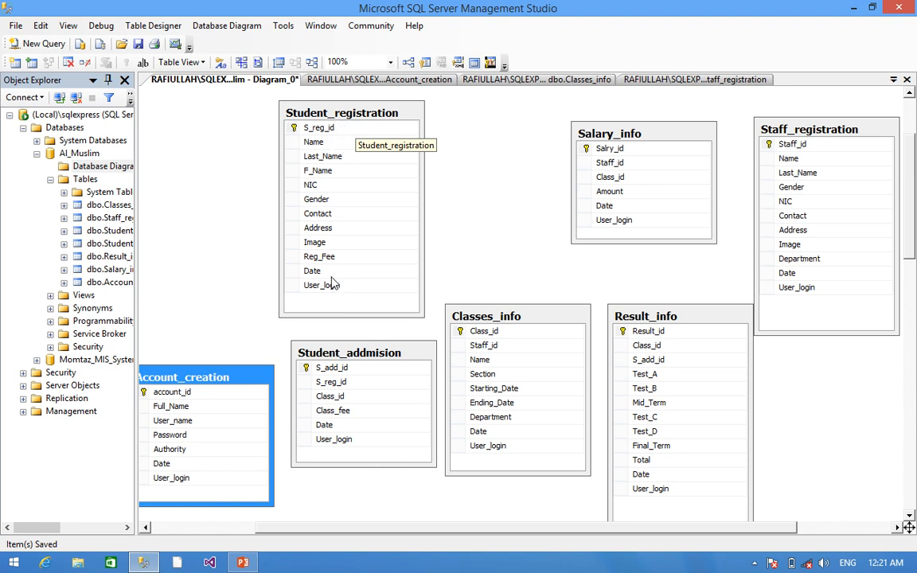
{"action": "left_click_drag", "start_coordinate": [606, 141], "coordinate": [550, 138]}
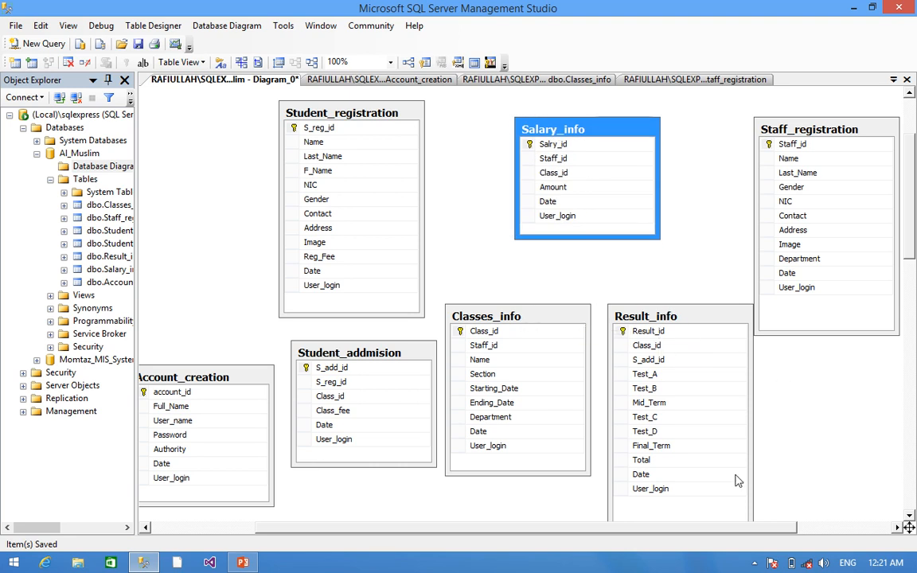
Shorten the Result_info table box so that it ends just below its User_login column
{"action": "scroll", "coordinate": [741, 532], "scroll_direction": "right", "scroll_amount": 2}
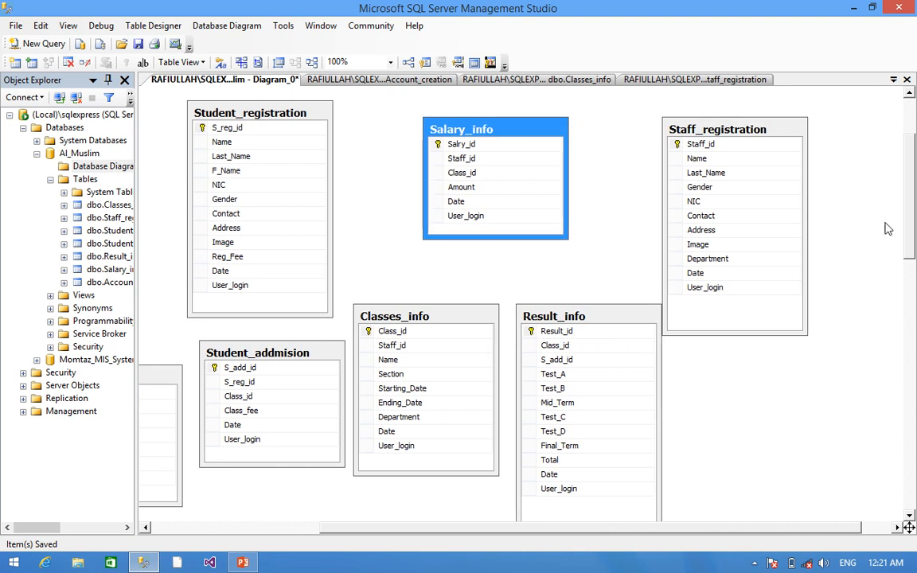
{"action": "left_click_drag", "start_coordinate": [911, 204], "coordinate": [914, 460]}
{"action": "left_click", "coordinate": [631, 382]}
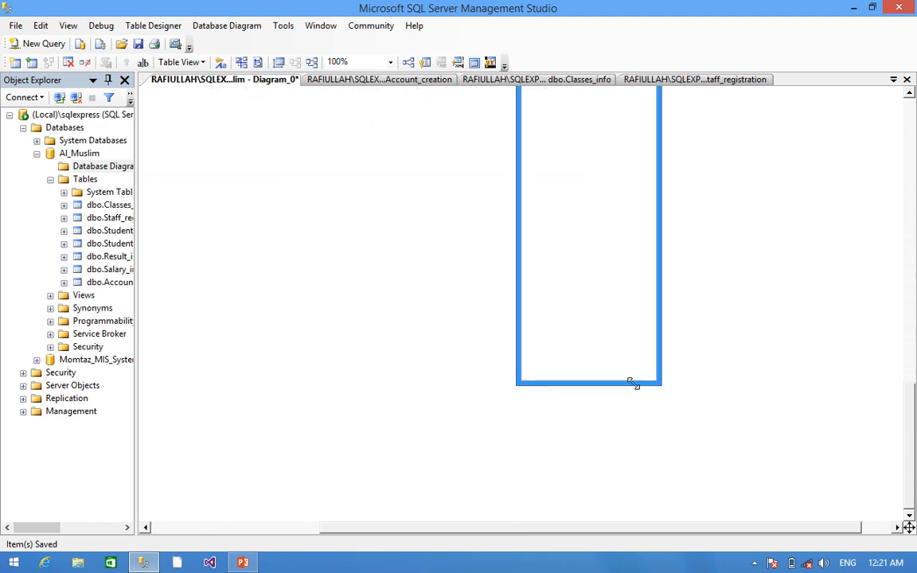
{"action": "left_click_drag", "start_coordinate": [628, 385], "coordinate": [580, 89]}
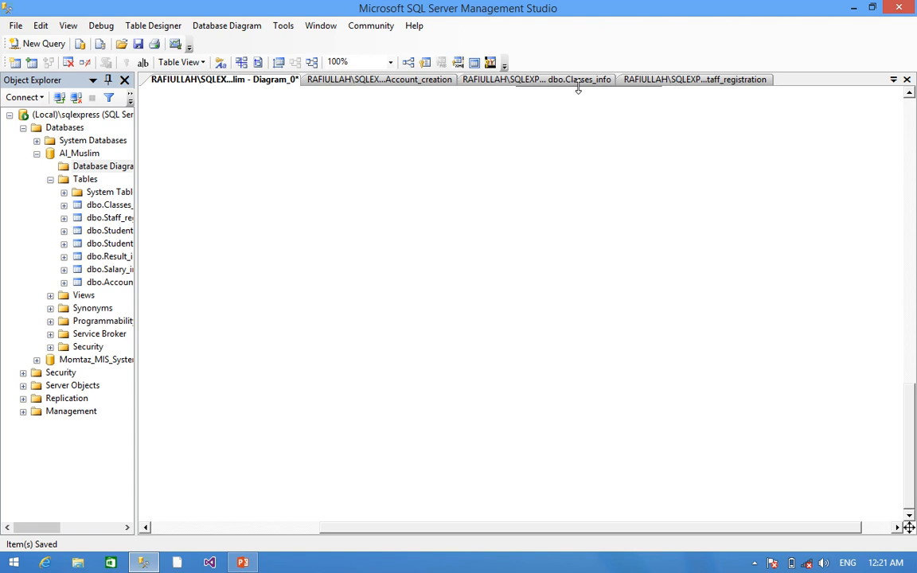
{"action": "left_click_drag", "start_coordinate": [913, 400], "coordinate": [911, 315]}
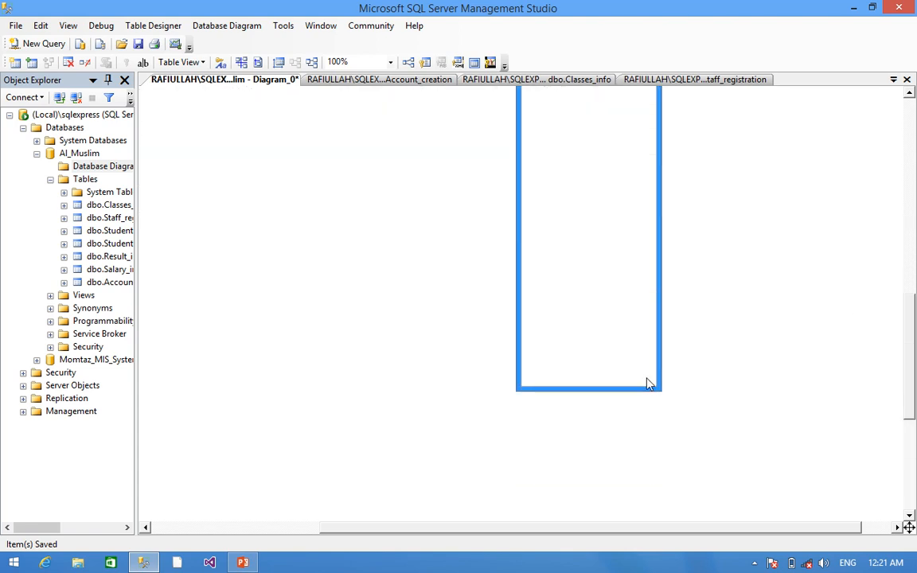
{"action": "left_click_drag", "start_coordinate": [631, 386], "coordinate": [628, 80]}
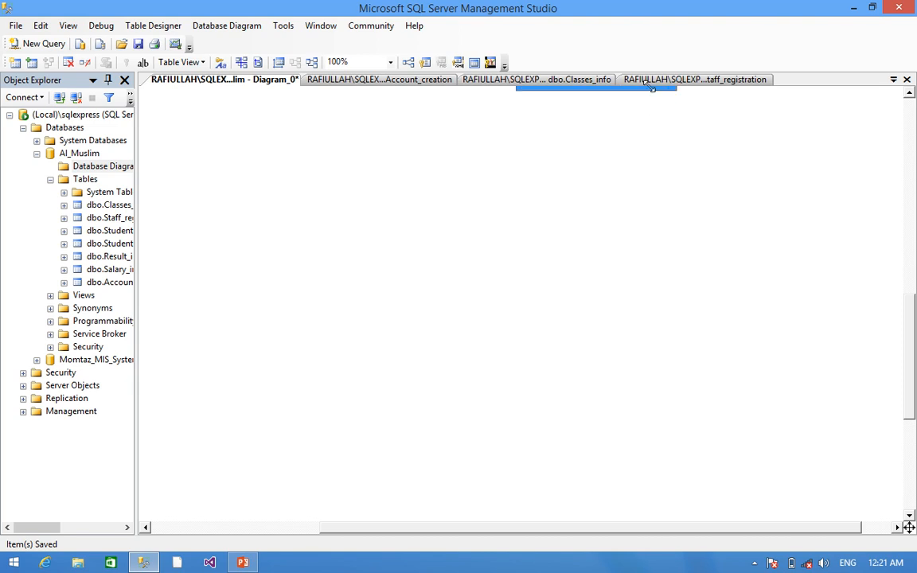
{"action": "left_click_drag", "start_coordinate": [913, 339], "coordinate": [913, 252]}
{"action": "left_click_drag", "start_coordinate": [624, 448], "coordinate": [624, 321]}
{"action": "left_click_drag", "start_coordinate": [794, 533], "coordinate": [697, 529]}
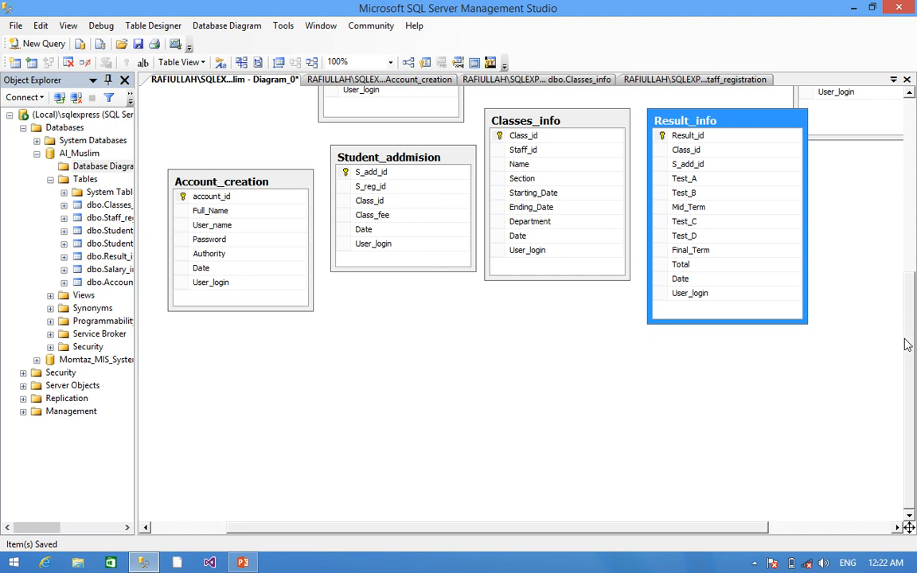
Create a foreign key relationship from Staff_id in Staff_registration to Staff_id in Salary_info, accepting the suggested name
{"action": "left_click_drag", "start_coordinate": [910, 343], "coordinate": [911, 236]}
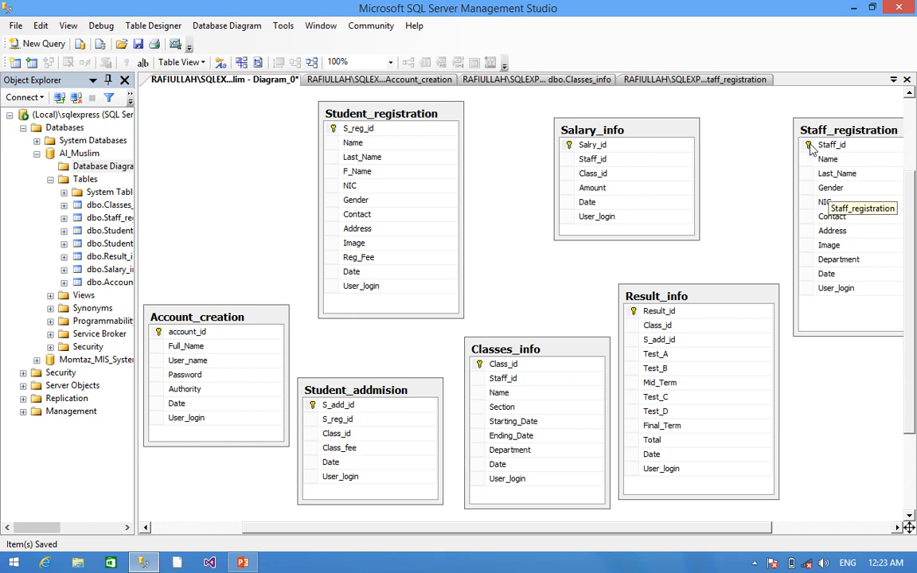
{"action": "left_click_drag", "start_coordinate": [809, 146], "coordinate": [593, 160]}
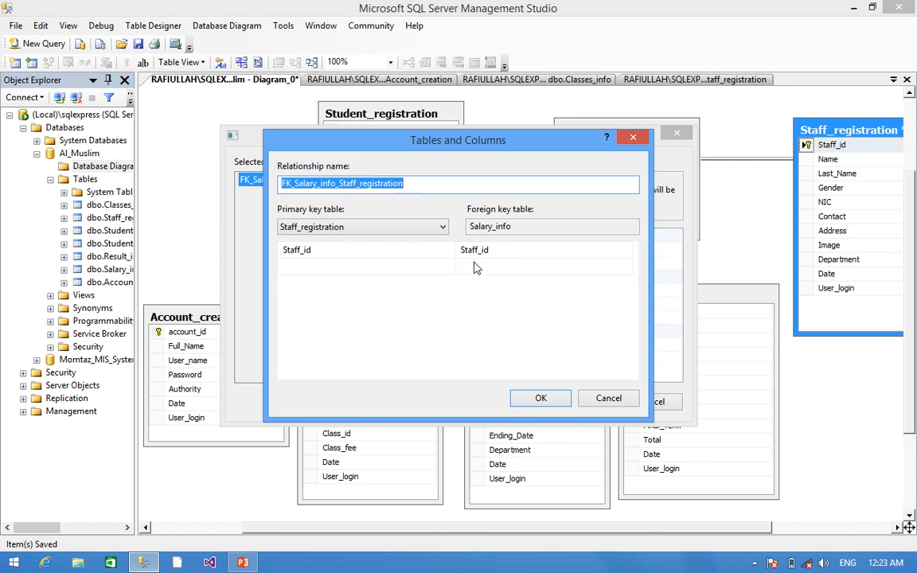
{"action": "left_click", "coordinate": [540, 399]}
{"action": "left_click", "coordinate": [583, 401]}
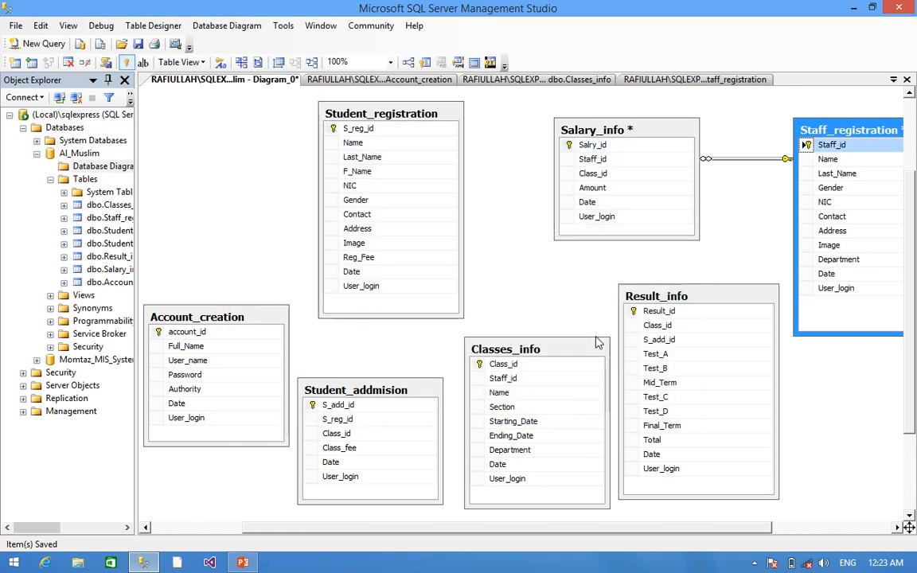
Reroute the Salary_info–Staff_registration relationship line over Salary_info so its ends sit beside Staff_id in both tables
{"action": "left_click_drag", "start_coordinate": [705, 158], "coordinate": [549, 143]}
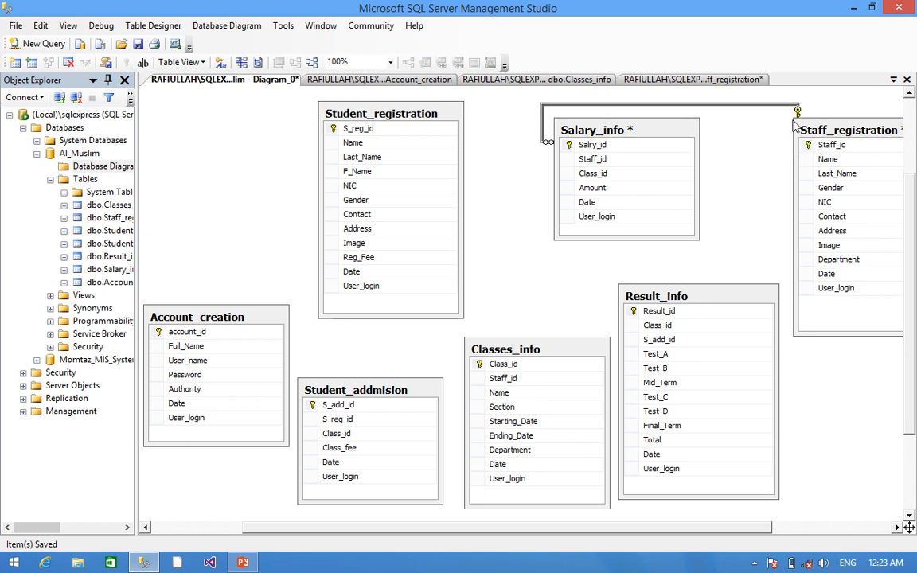
{"action": "left_click_drag", "start_coordinate": [796, 112], "coordinate": [787, 142]}
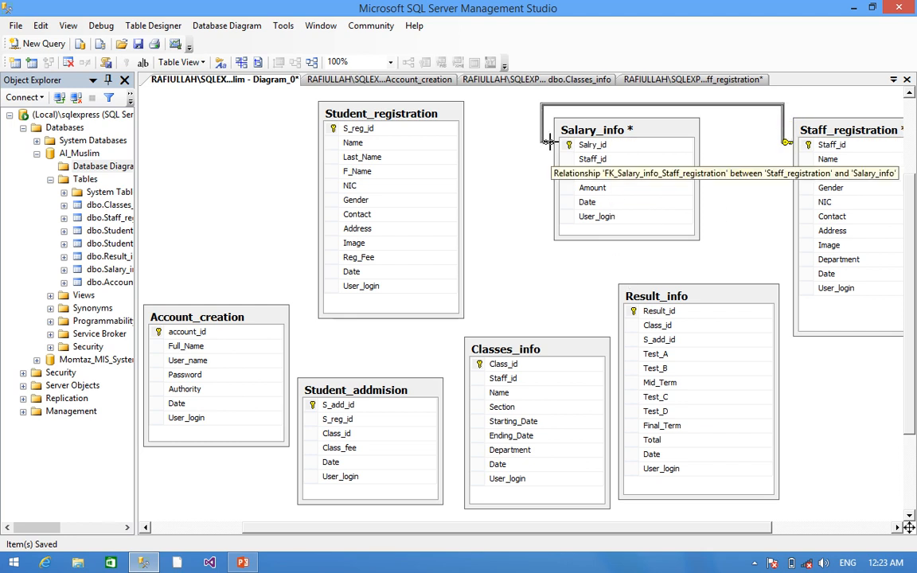
{"action": "left_click_drag", "start_coordinate": [547, 142], "coordinate": [548, 157]}
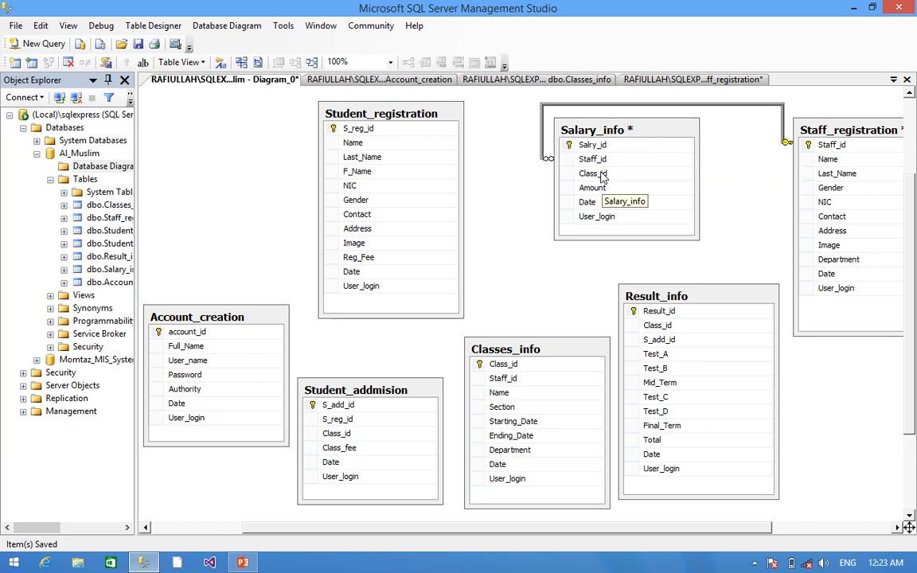
Create a foreign key relationship from Class_id in Classes_info to Class_id in Salary_info, accepting the default settings
{"action": "left_click", "coordinate": [478, 365]}
{"action": "left_click_drag", "start_coordinate": [478, 365], "coordinate": [587, 180]}
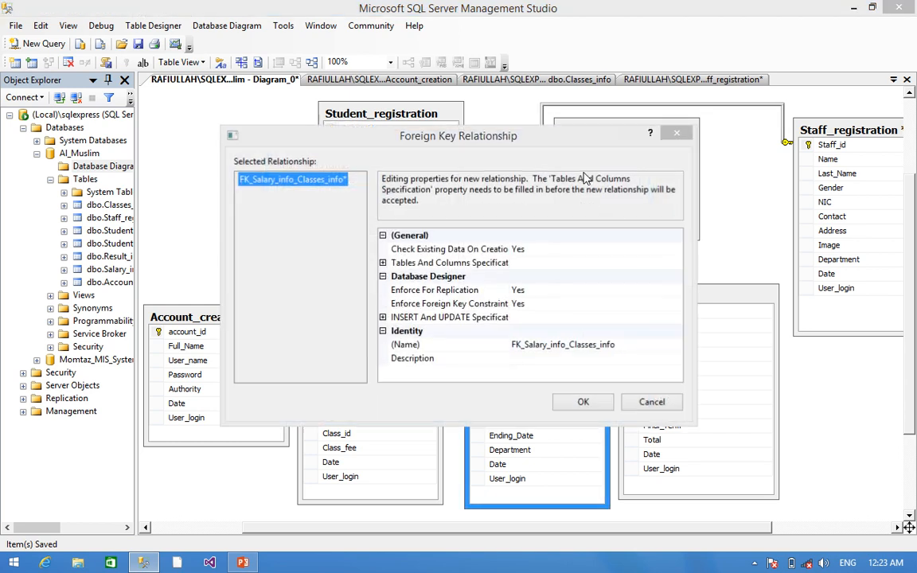
{"action": "left_click", "coordinate": [535, 399]}
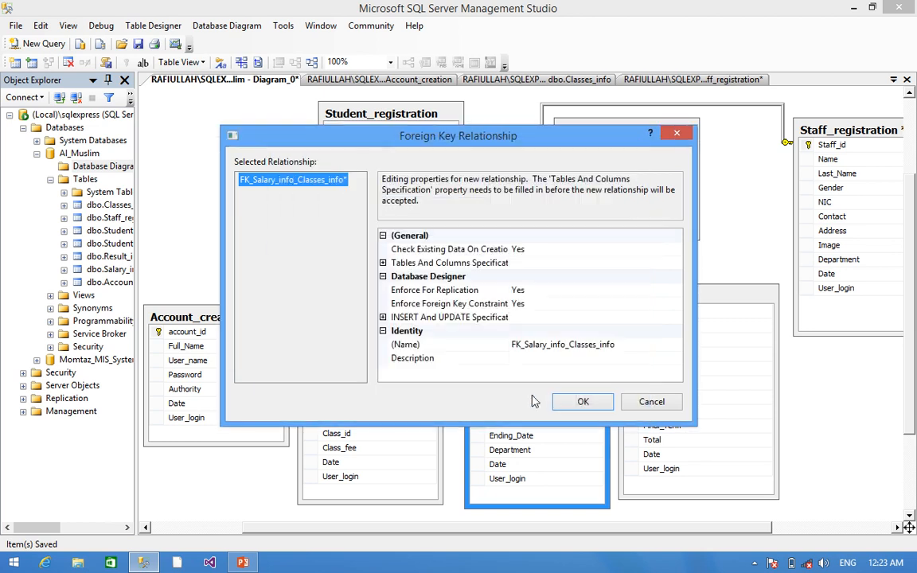
{"action": "left_click", "coordinate": [576, 400]}
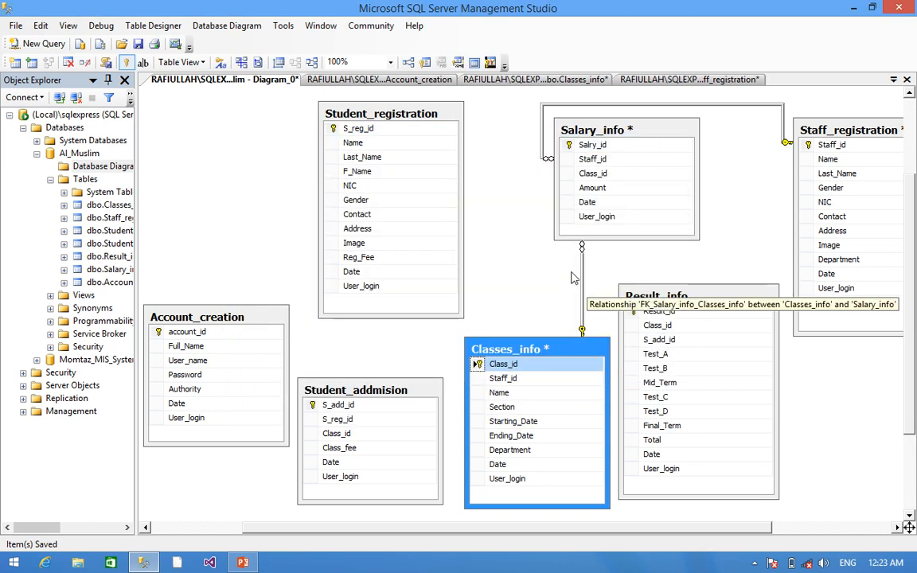
Reroute the Salary_info–Classes_info relationship line so its ends sit beside Class_id in both tables
{"action": "left_click_drag", "start_coordinate": [582, 250], "coordinate": [545, 180]}
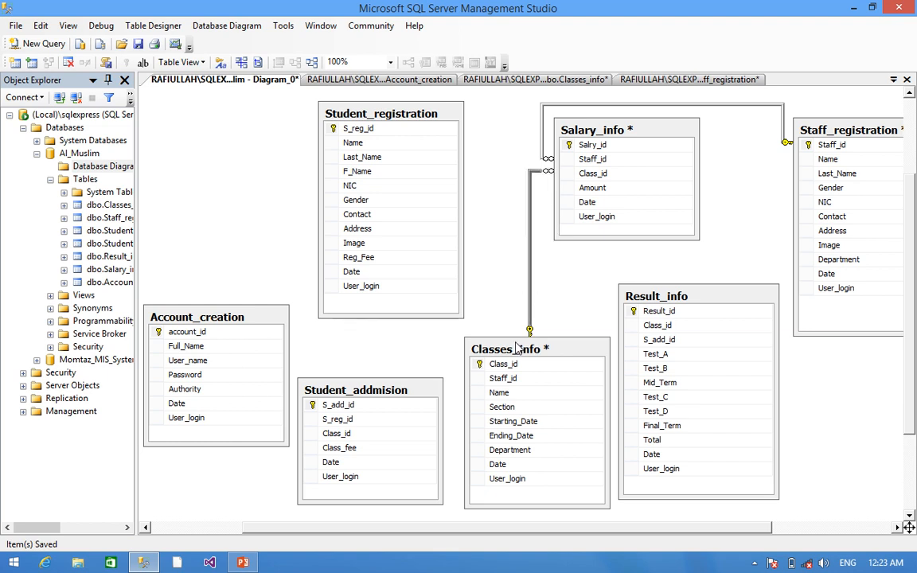
{"action": "left_click_drag", "start_coordinate": [529, 330], "coordinate": [459, 337]}
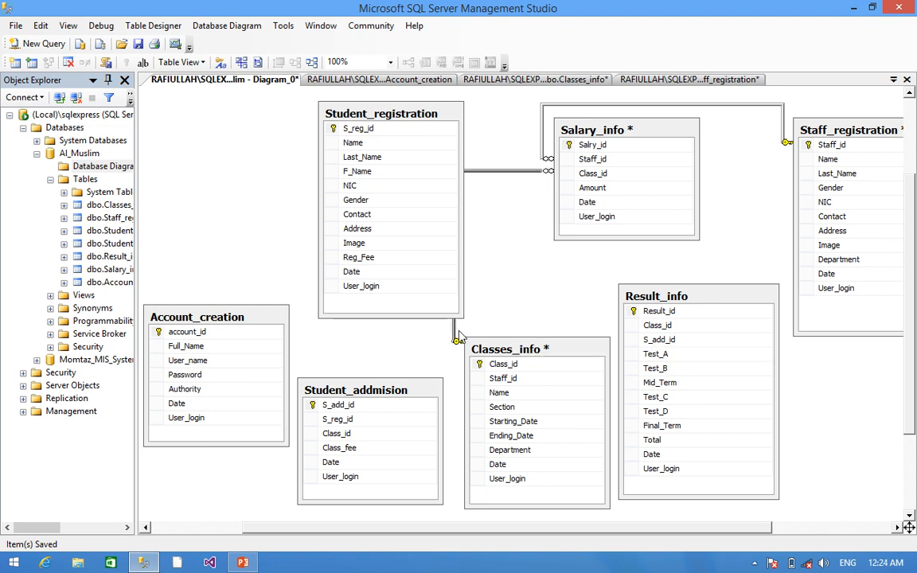
{"action": "left_click_drag", "start_coordinate": [458, 342], "coordinate": [458, 362]}
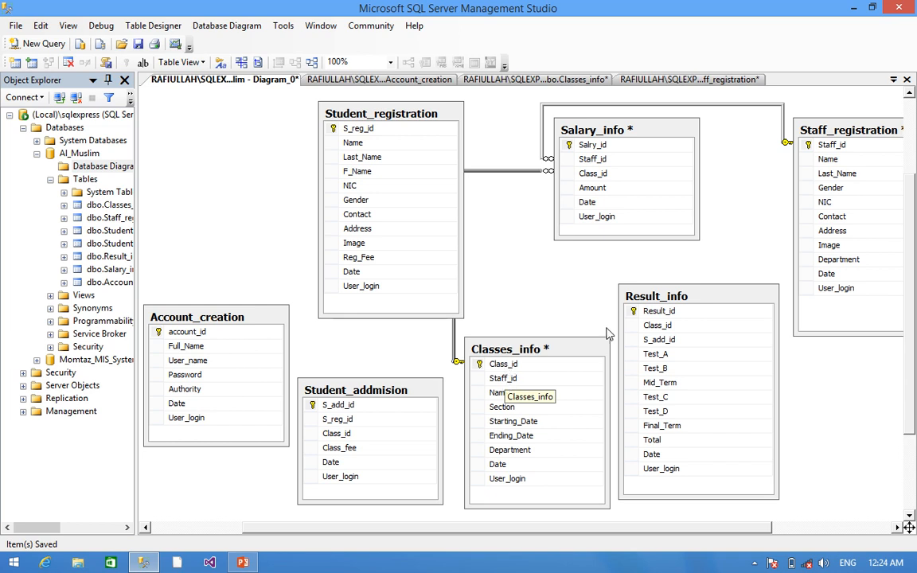
Create a foreign key relationship from Staff_id in Staff_registration to Staff_id in Classes_info, accepting the default settings
{"action": "left_click", "coordinate": [813, 149]}
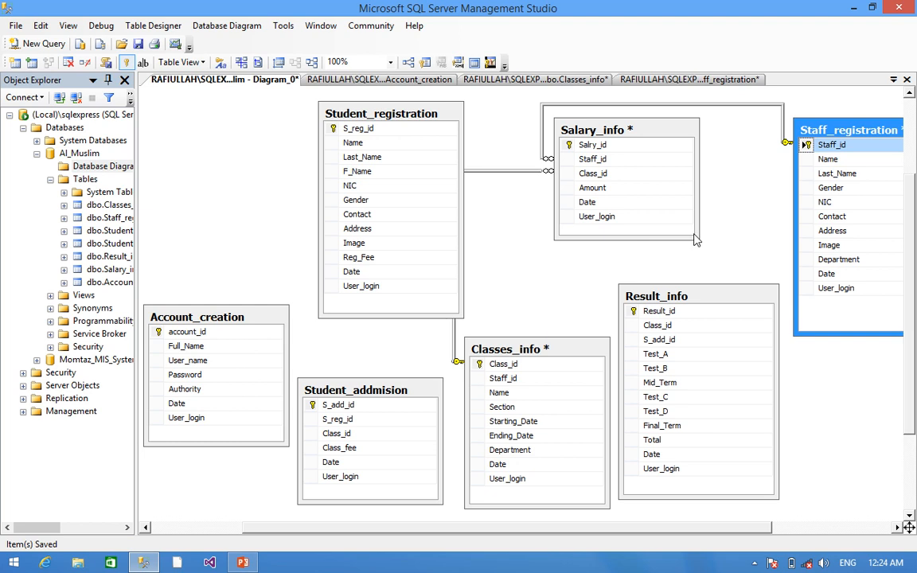
{"action": "left_click_drag", "start_coordinate": [491, 347], "coordinate": [491, 379]}
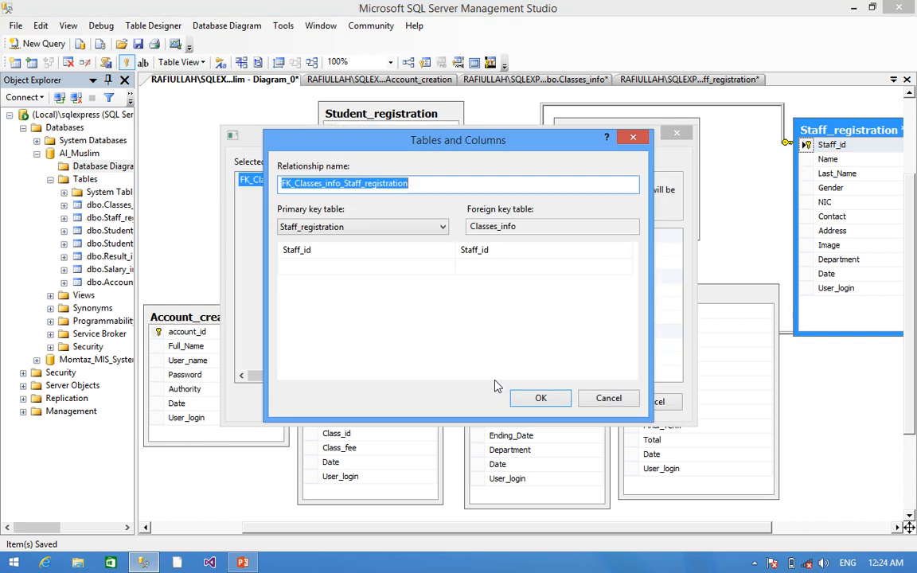
{"action": "left_click", "coordinate": [539, 398]}
{"action": "left_click", "coordinate": [581, 401]}
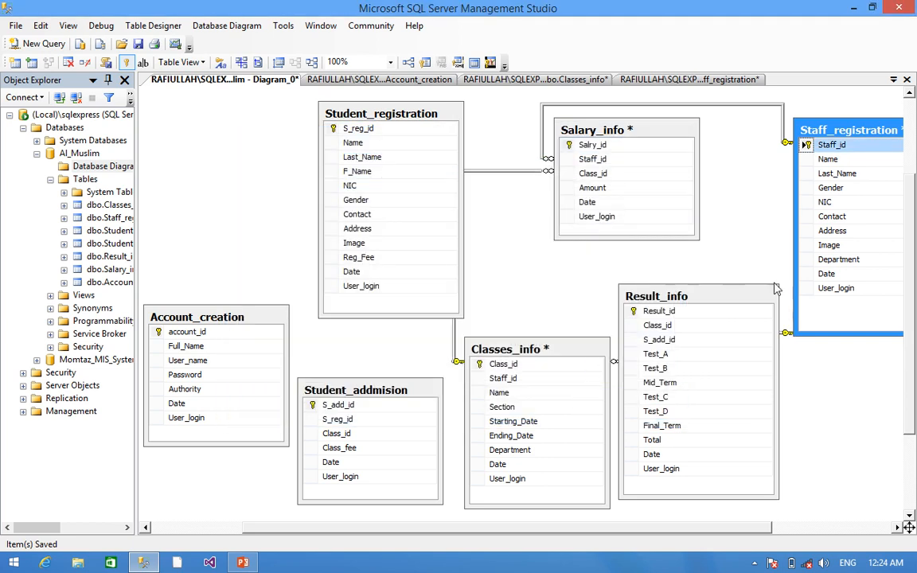
Move the key end of the Classes_info–Staff_registration relationship line up beside Staff_id in Staff_registration
{"action": "left_click", "coordinate": [791, 344]}
{"action": "left_click_drag", "start_coordinate": [791, 344], "coordinate": [798, 394]}
{"action": "left_click_drag", "start_coordinate": [797, 343], "coordinate": [777, 148]}
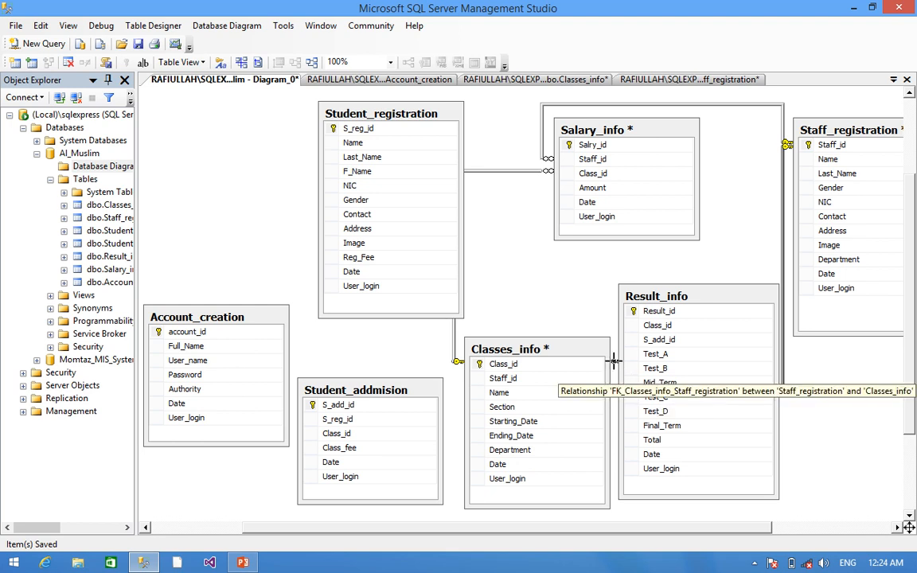
Reroute the Classes_info–Staff_registration relationship line above Result_info so its foreign key end sits beside Staff_id in Classes_info
{"action": "left_click_drag", "start_coordinate": [615, 361], "coordinate": [604, 289]}
{"action": "left_click_drag", "start_coordinate": [604, 331], "coordinate": [453, 378]}
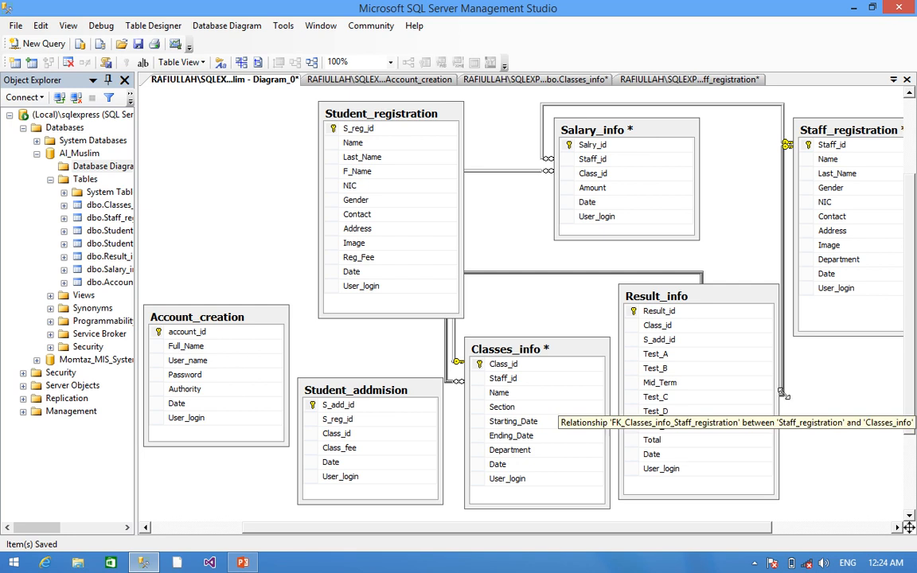
{"action": "mouse_move", "coordinate": [781, 394]}
{"action": "left_mouse_down"}
{"action": "mouse_move", "coordinate": [782, 326]}
{"action": "mouse_move", "coordinate": [788, 408]}
{"action": "left_mouse_up"}
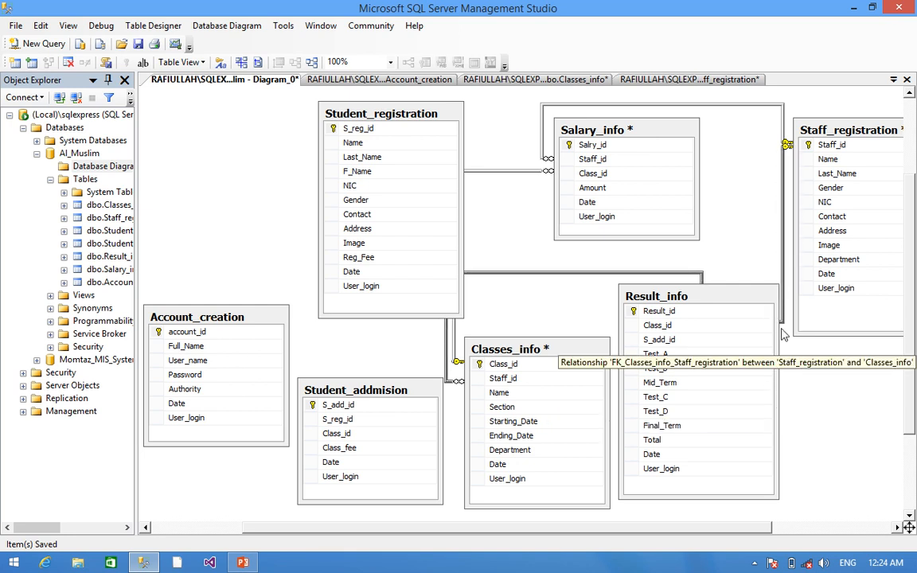
{"action": "mouse_move", "coordinate": [781, 323]}
{"action": "left_mouse_down"}
{"action": "mouse_move", "coordinate": [708, 291]}
{"action": "mouse_move", "coordinate": [788, 321]}
{"action": "left_mouse_up"}
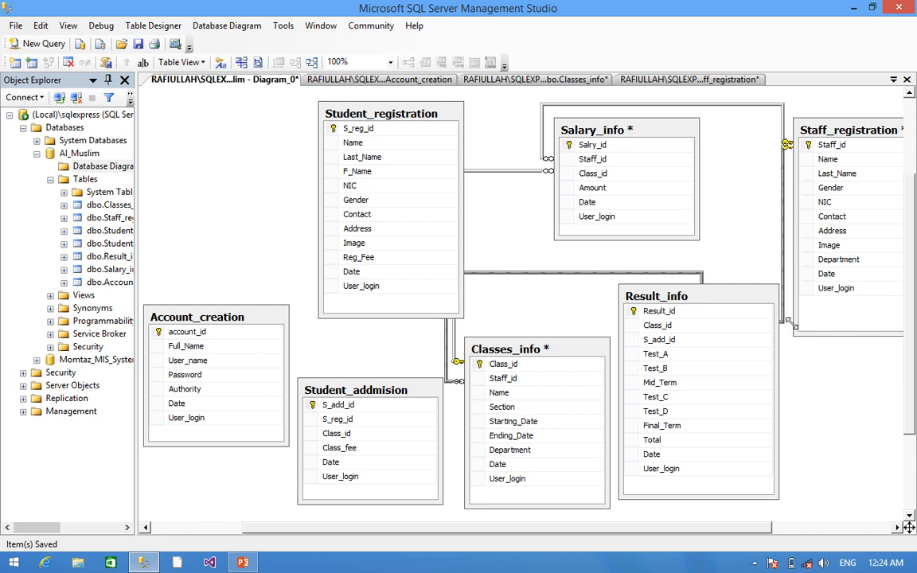
{"action": "left_click_drag", "start_coordinate": [700, 292], "coordinate": [773, 271]}
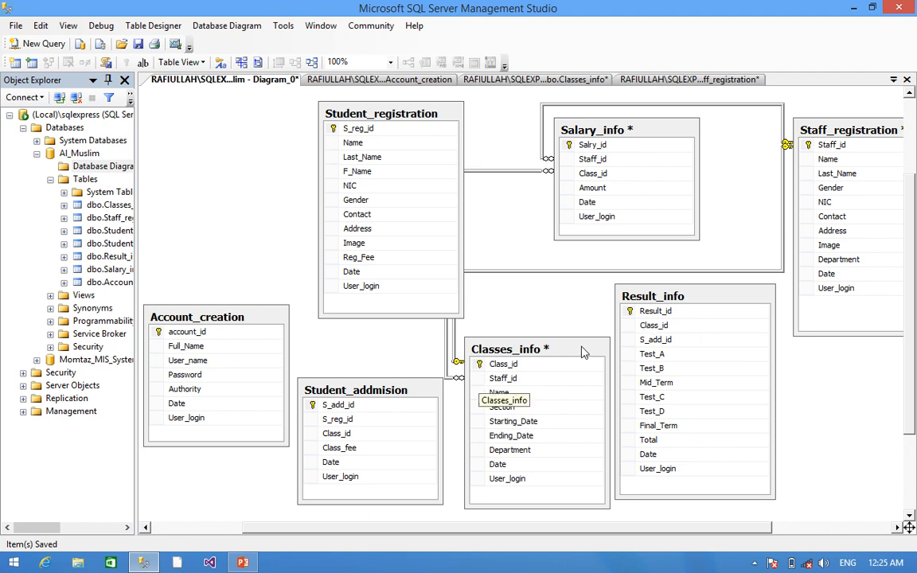
Create a foreign key relationship from Class_id in Classes_info to Class_id in Result_info, accepting the default settings
{"action": "left_click", "coordinate": [480, 367]}
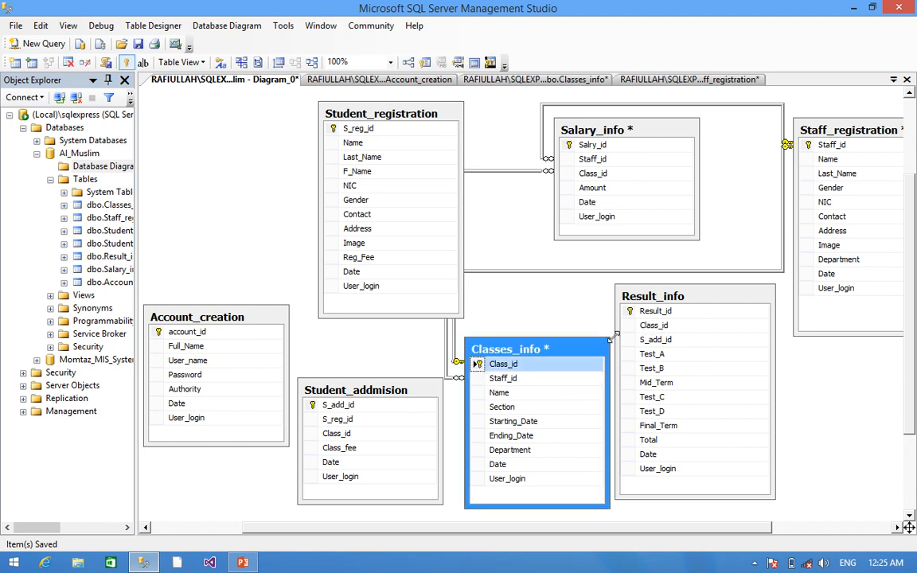
{"action": "left_click_drag", "start_coordinate": [500, 376], "coordinate": [651, 328]}
{"action": "left_click", "coordinate": [541, 399]}
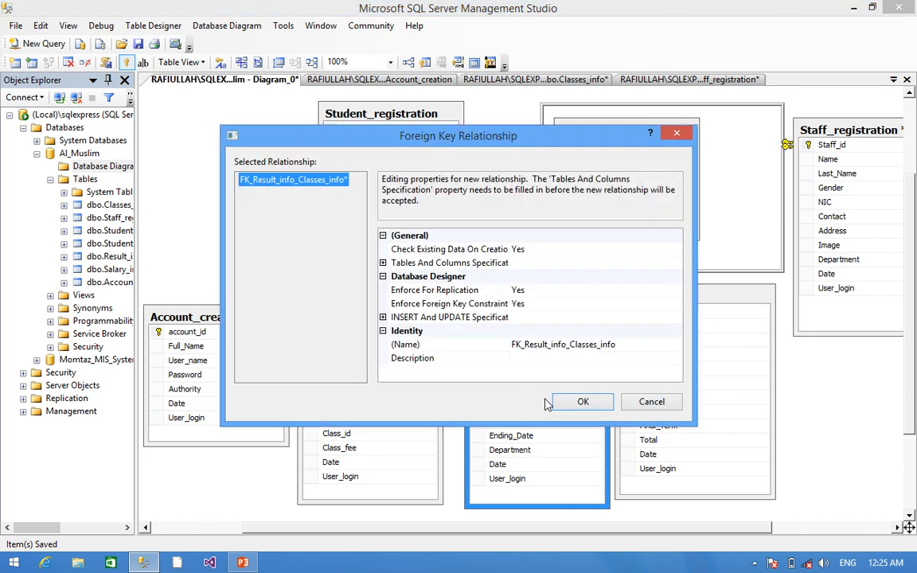
{"action": "left_click", "coordinate": [580, 401]}
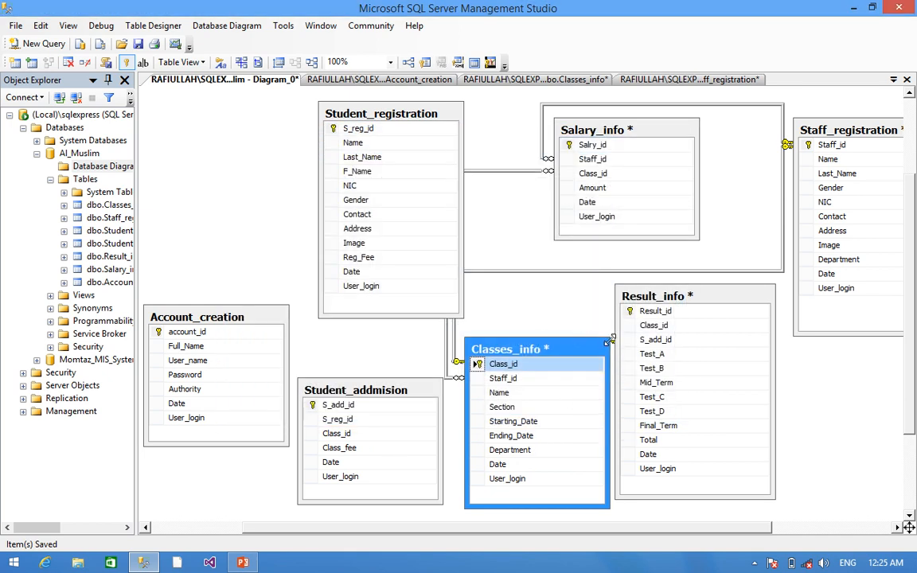
Shift Result_info slightly right and reroute the Result_info–Classes_info relationship line so its ends sit beside Class_id in both tables
{"action": "left_click_drag", "start_coordinate": [633, 328], "coordinate": [613, 317]}
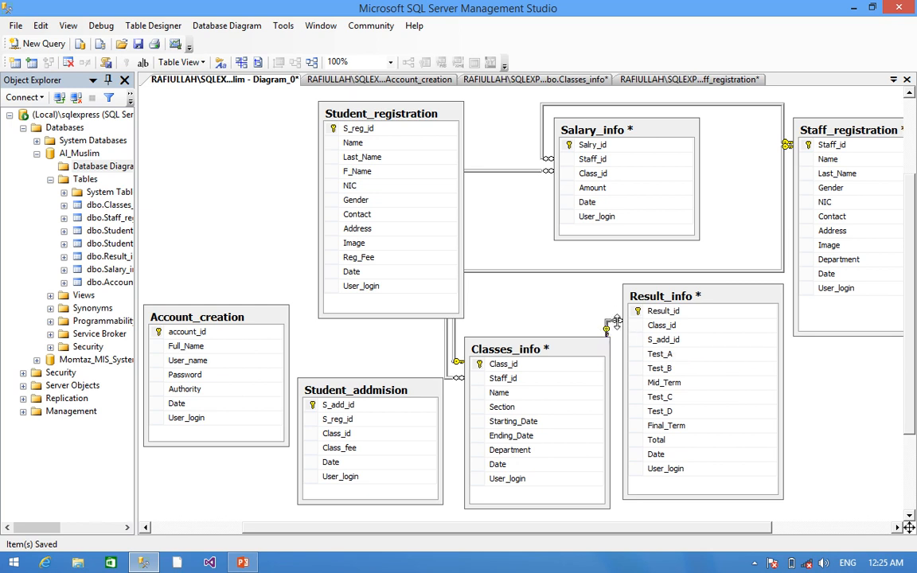
{"action": "left_click_drag", "start_coordinate": [607, 330], "coordinate": [412, 326]}
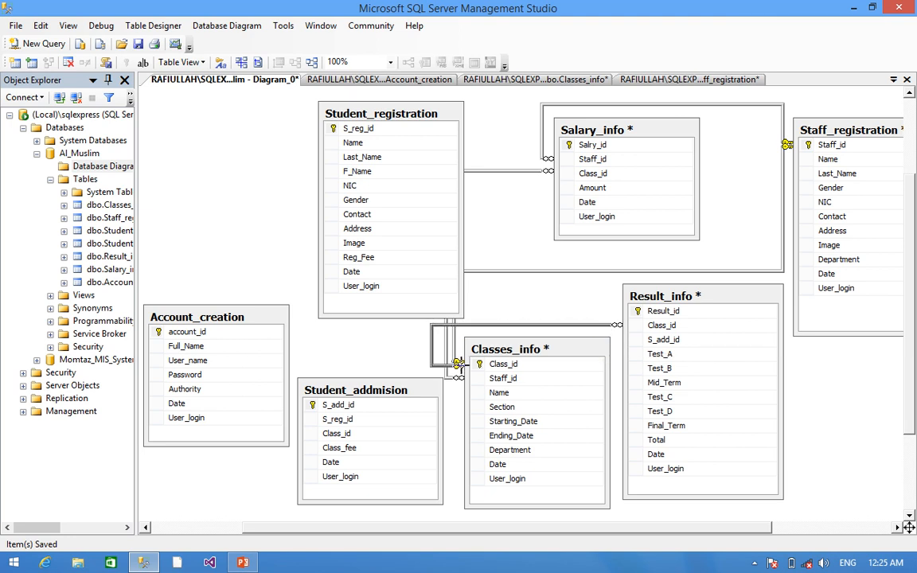
{"action": "left_click", "coordinate": [670, 339]}
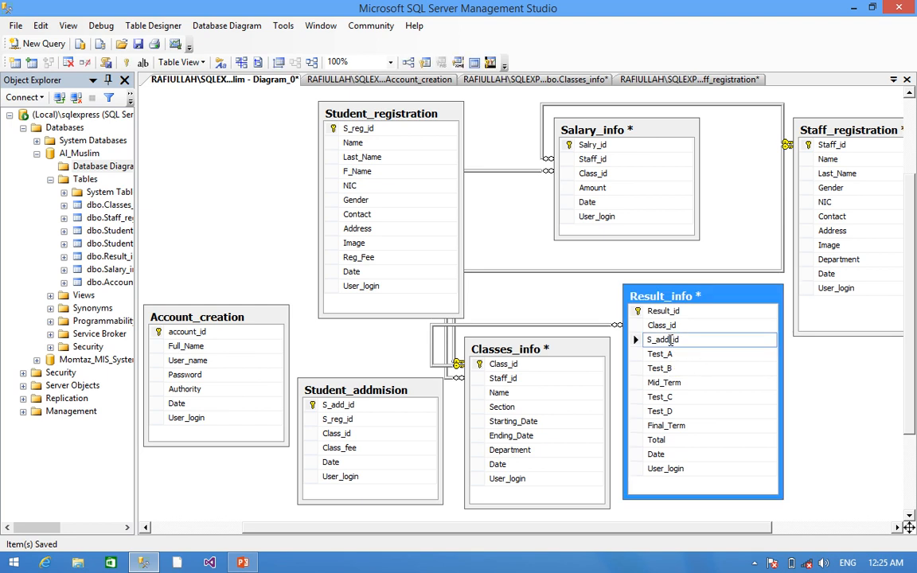
{"action": "left_click", "coordinate": [839, 379]}
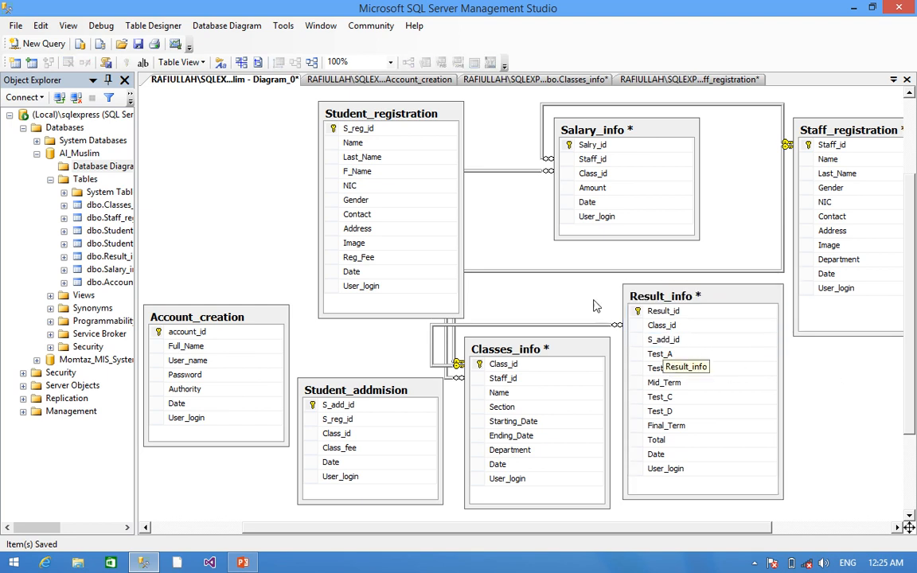
Create a foreign key relationship from S_add_id in Student_addmision to S_add_id in Result_info, accepting the default settings
{"action": "left_click", "coordinate": [313, 406]}
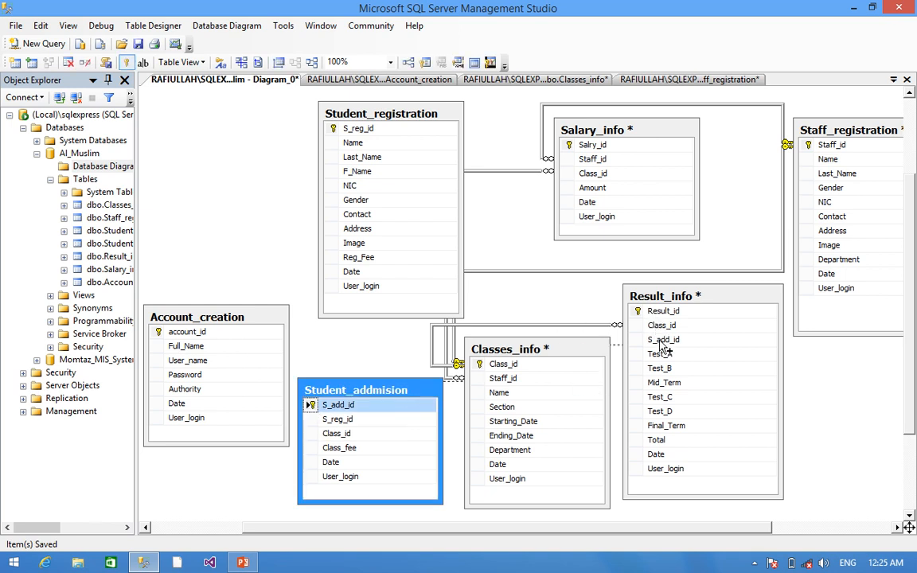
{"action": "left_click_drag", "start_coordinate": [664, 342], "coordinate": [663, 342]}
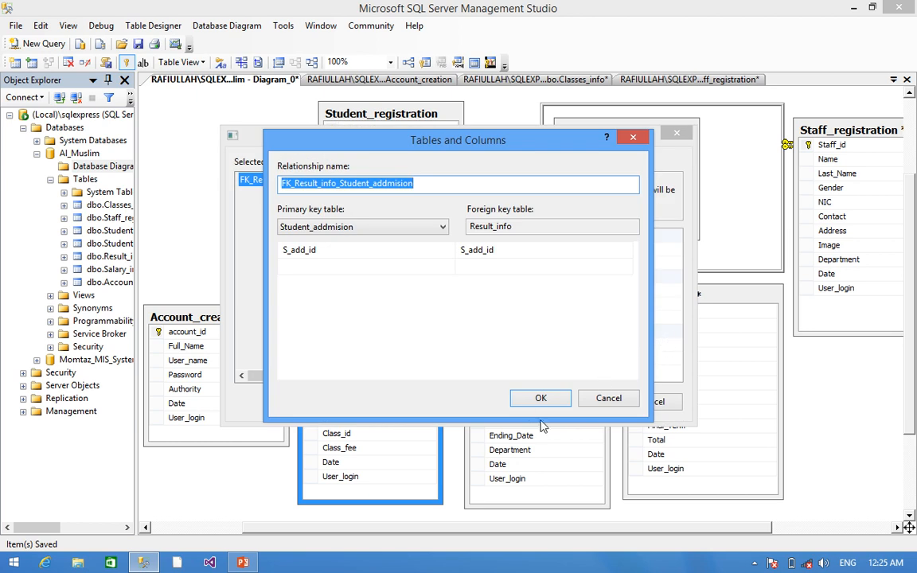
{"action": "left_click", "coordinate": [538, 397]}
{"action": "left_click", "coordinate": [582, 401]}
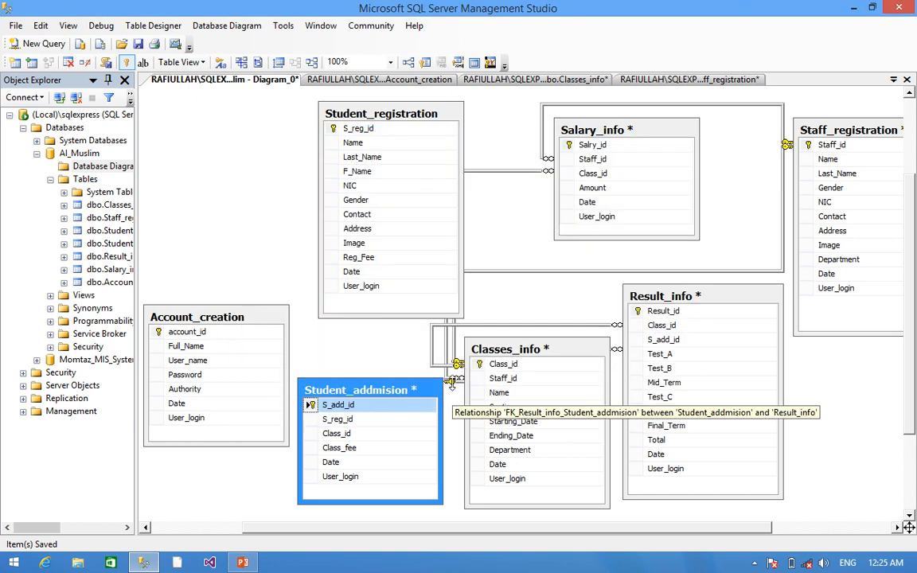
Reroute the Result_info–Student_addmision relationship line below the tables with its ends beside S_add_id in both, and move Account_creation up out of the way
{"action": "left_click", "coordinate": [407, 345]}
{"action": "left_click_drag", "start_coordinate": [452, 440], "coordinate": [446, 516]}
{"action": "left_click_drag", "start_coordinate": [441, 456], "coordinate": [288, 433]}
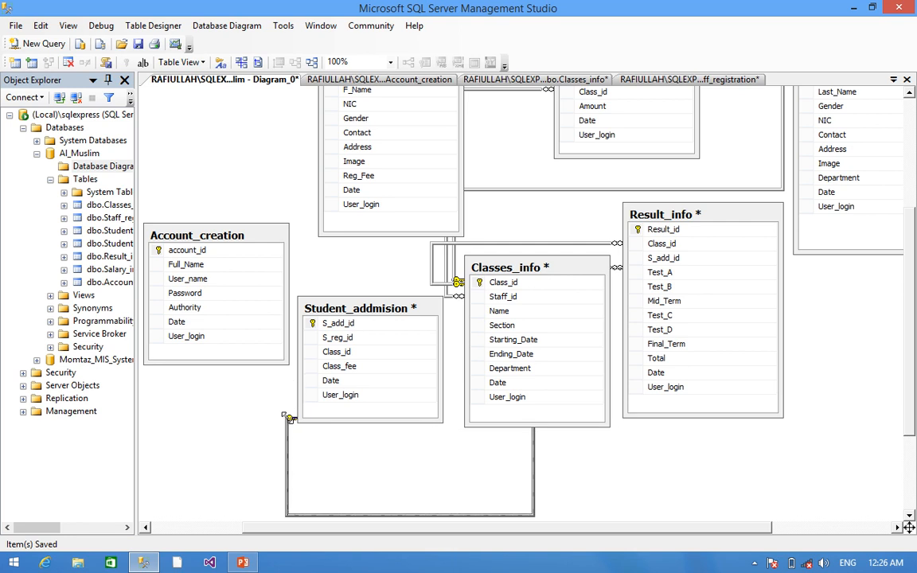
{"action": "left_click_drag", "start_coordinate": [291, 418], "coordinate": [296, 324]}
{"action": "left_click_drag", "start_coordinate": [230, 237], "coordinate": [231, 160]}
{"action": "left_click_drag", "start_coordinate": [544, 455], "coordinate": [807, 456]}
{"action": "left_click_drag", "start_coordinate": [788, 268], "coordinate": [788, 255]}
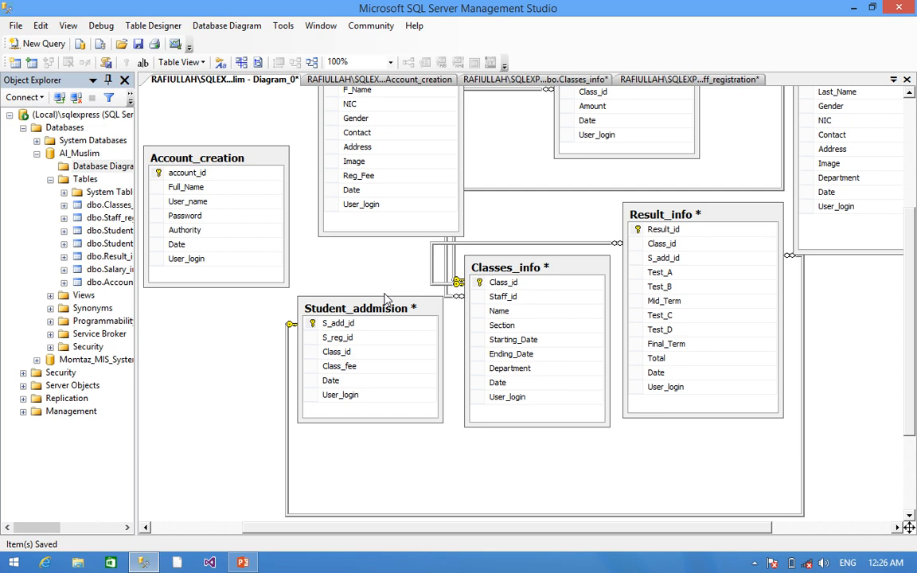
Create a foreign key relationship from S_reg_id in Student_registration to S_reg_id in Student_addmision, accepting the default settings
{"action": "left_click", "coordinate": [334, 339]}
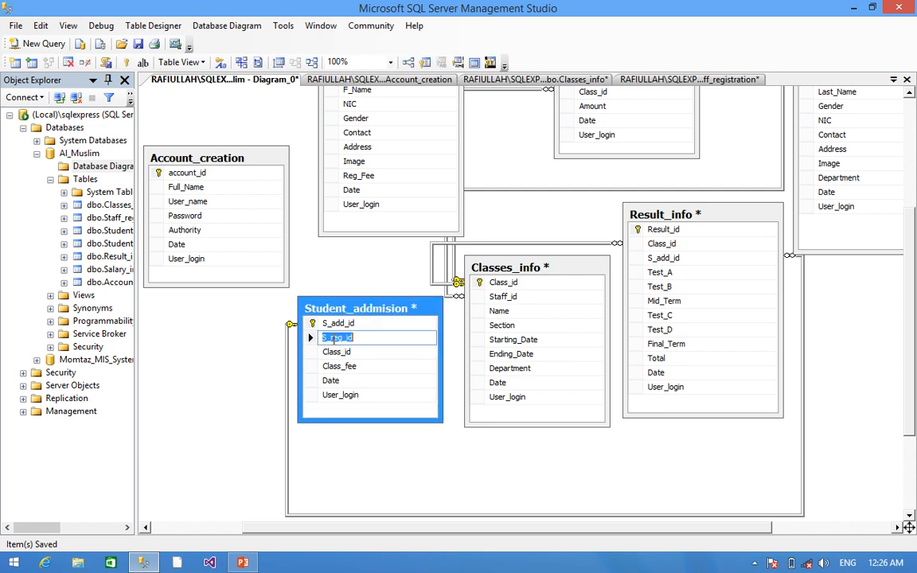
{"action": "left_click", "coordinate": [257, 326]}
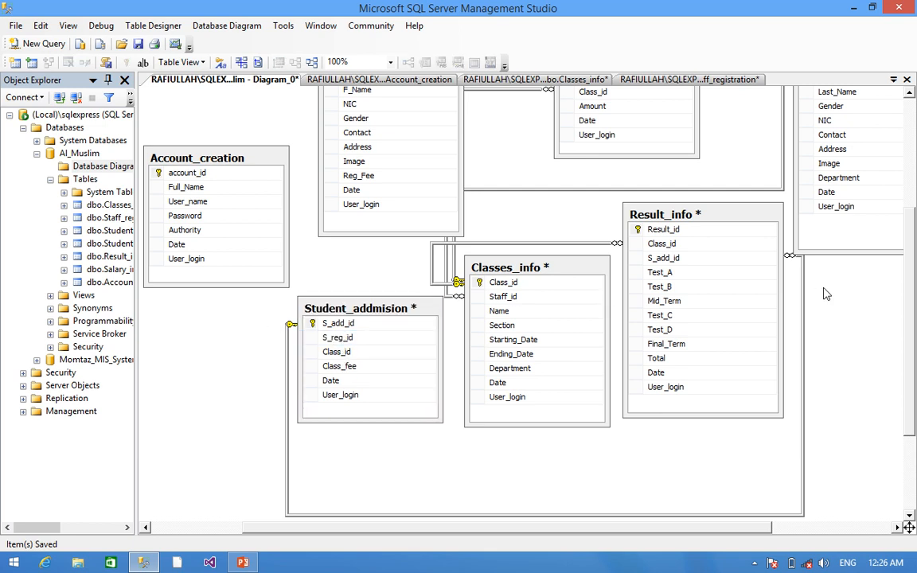
{"action": "left_click_drag", "start_coordinate": [911, 320], "coordinate": [911, 290]}
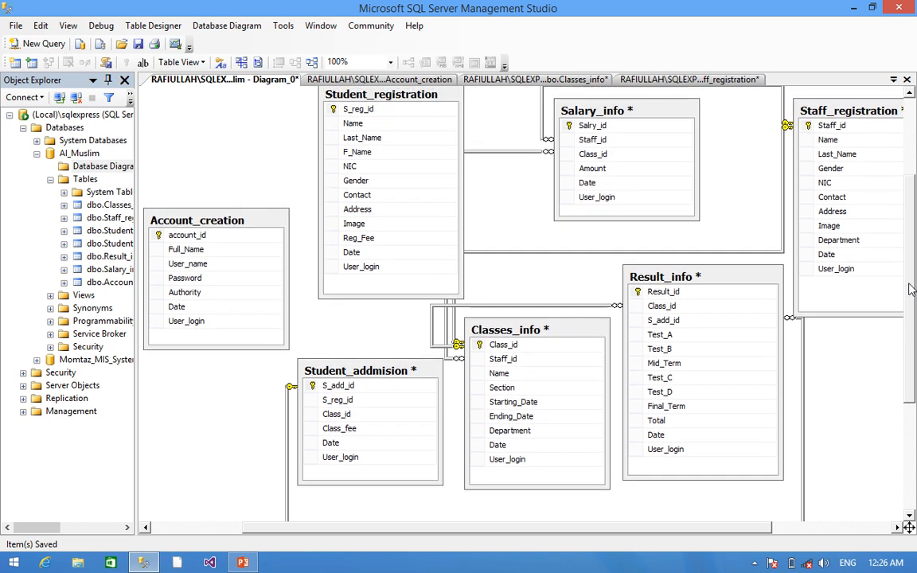
{"action": "left_click", "coordinate": [333, 111]}
{"action": "left_click_drag", "start_coordinate": [333, 112], "coordinate": [314, 407]}
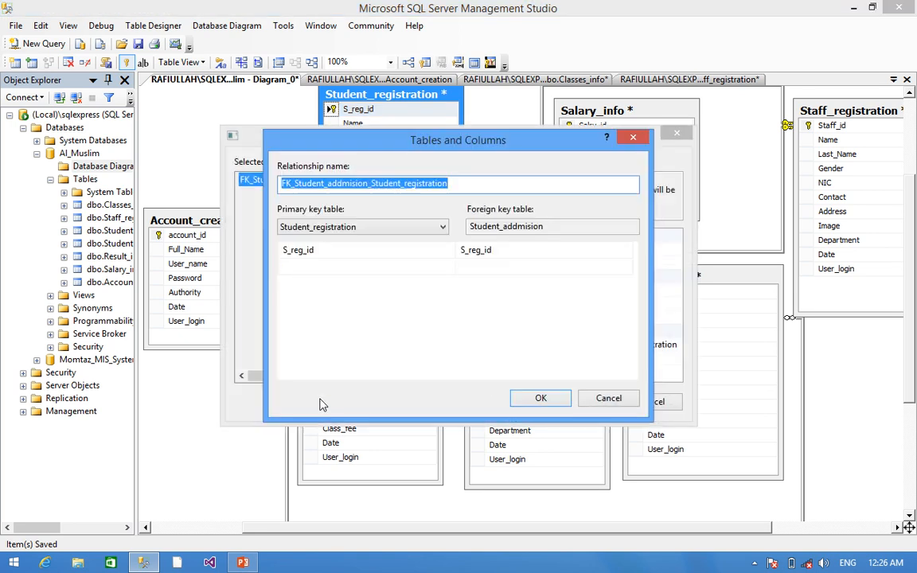
{"action": "left_click", "coordinate": [549, 401]}
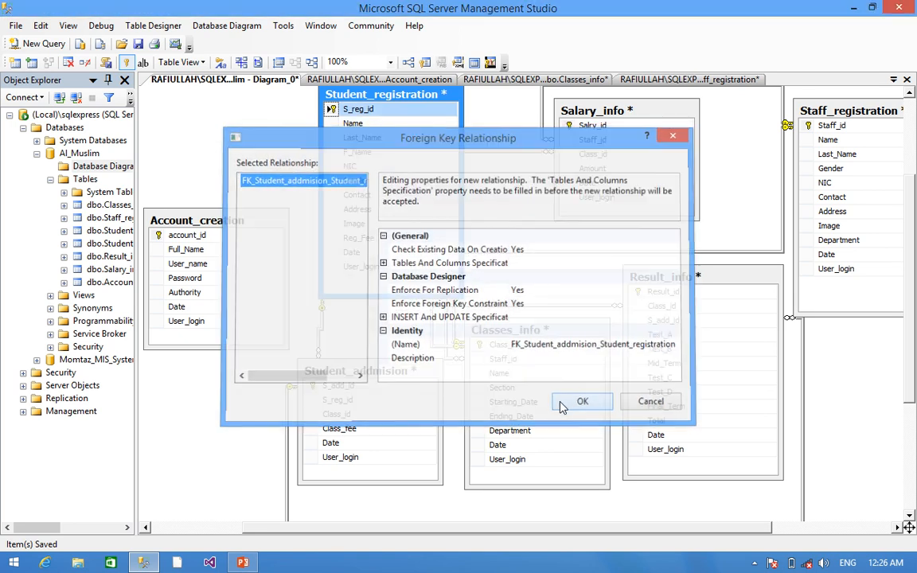
{"action": "left_click", "coordinate": [581, 401]}
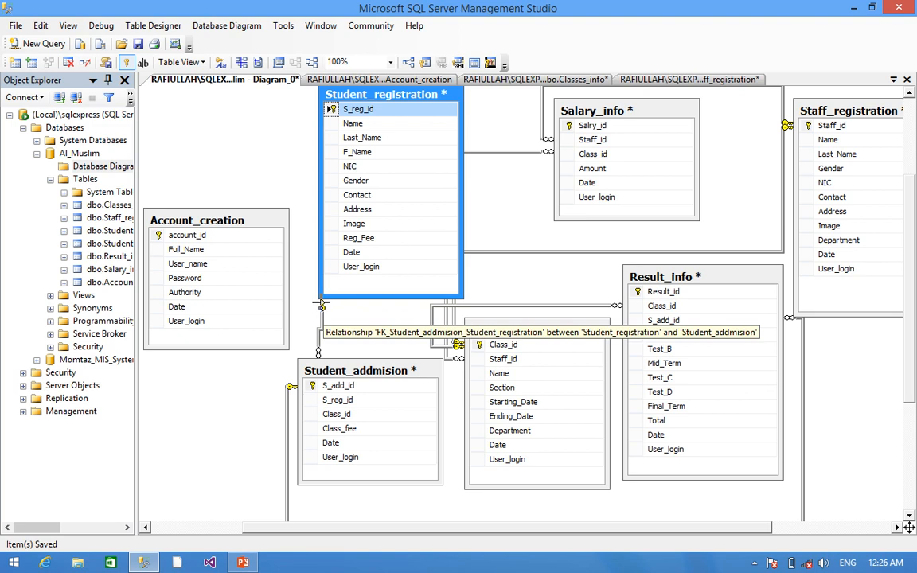
Reroute the Student_addmision–Student_registration relationship line along the tables' outer side so its ends sit beside S_reg_id in both tables
{"action": "left_click_drag", "start_coordinate": [321, 306], "coordinate": [312, 295]}
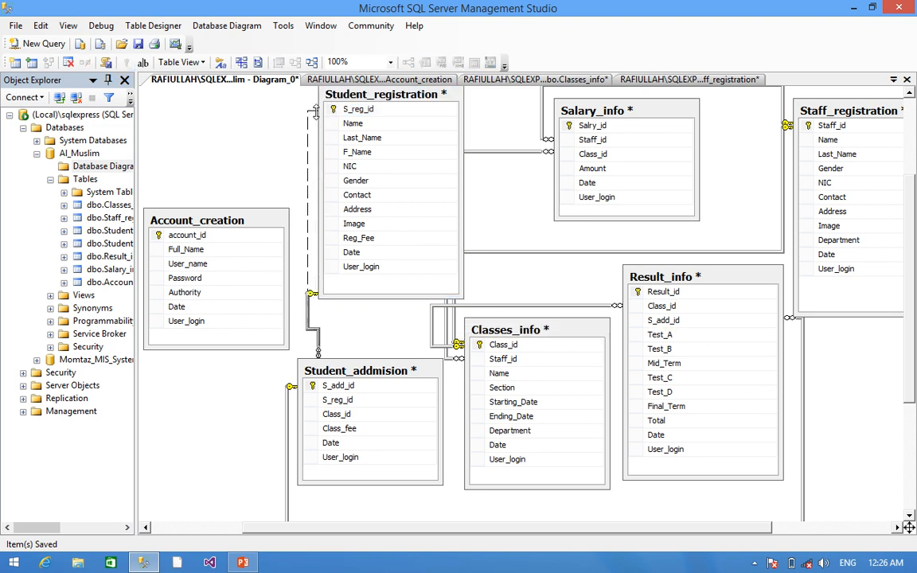
{"action": "left_click_drag", "start_coordinate": [315, 113], "coordinate": [313, 108]}
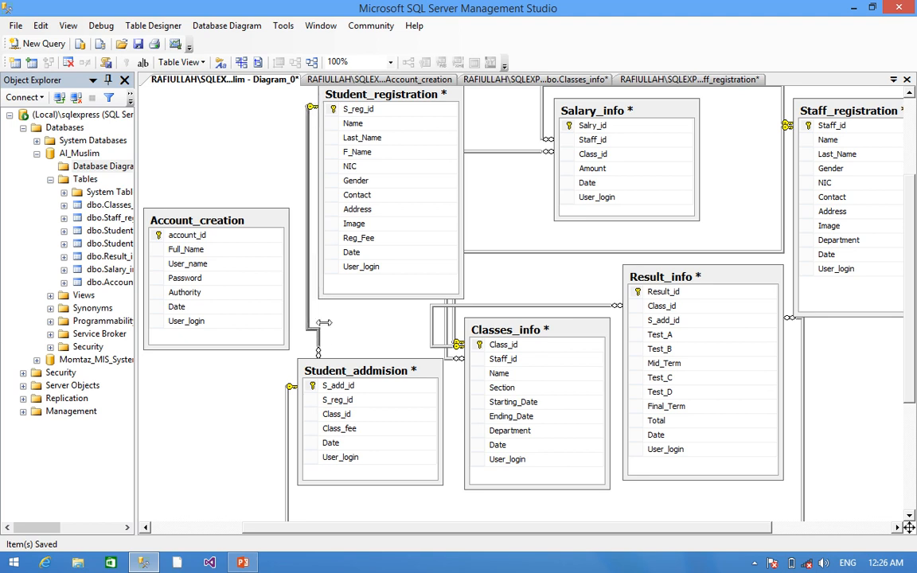
{"action": "left_click_drag", "start_coordinate": [298, 355], "coordinate": [288, 399]}
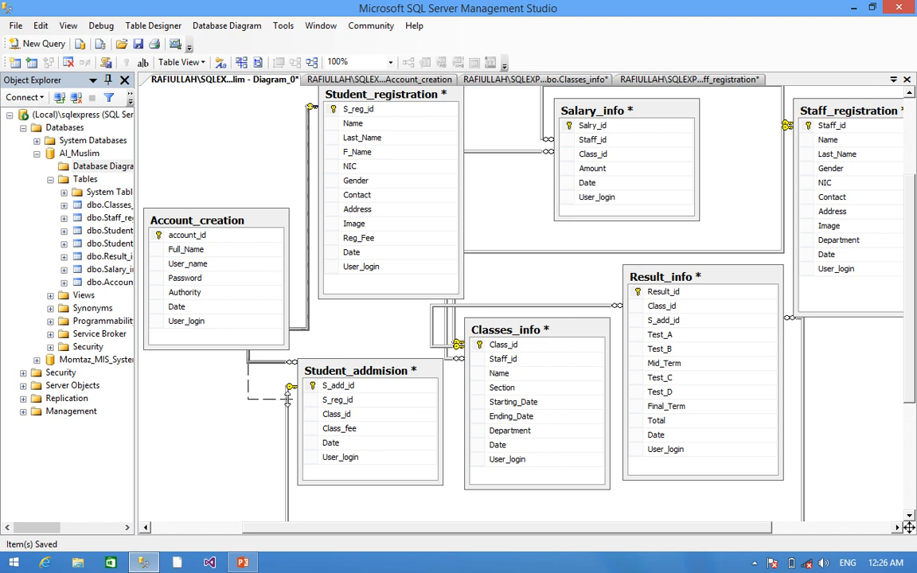
{"action": "left_click_drag", "start_coordinate": [287, 398], "coordinate": [288, 398]}
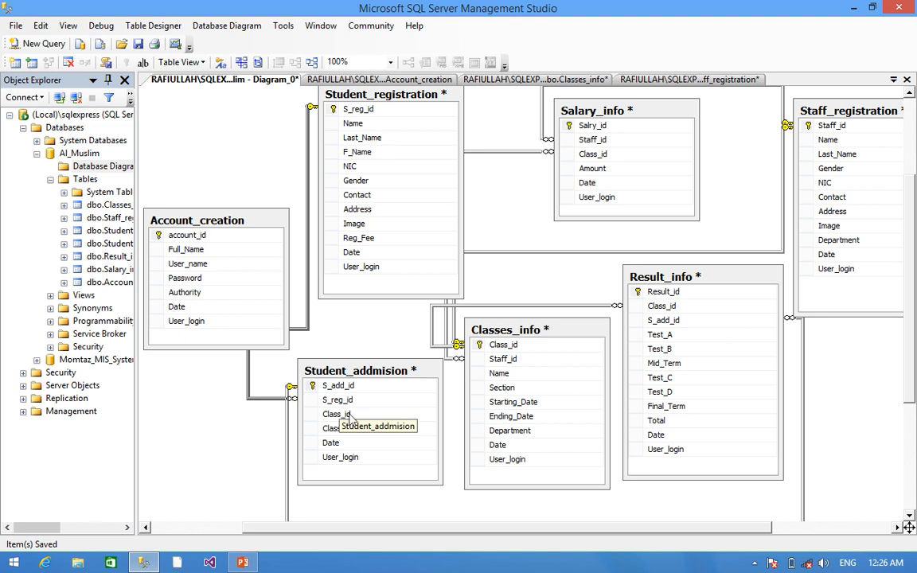
Create a foreign key relationship from Class_id in Classes_info to Class_id in Student_addmision, accepting the default settings
{"action": "left_click", "coordinate": [479, 347]}
{"action": "left_click_drag", "start_coordinate": [479, 348], "coordinate": [315, 416]}
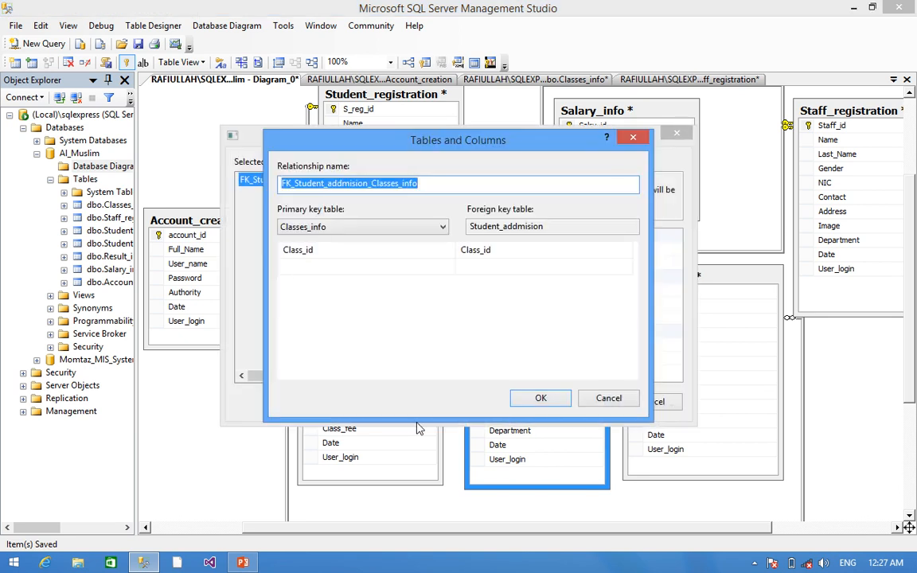
{"action": "left_click", "coordinate": [540, 398]}
{"action": "left_click", "coordinate": [581, 401]}
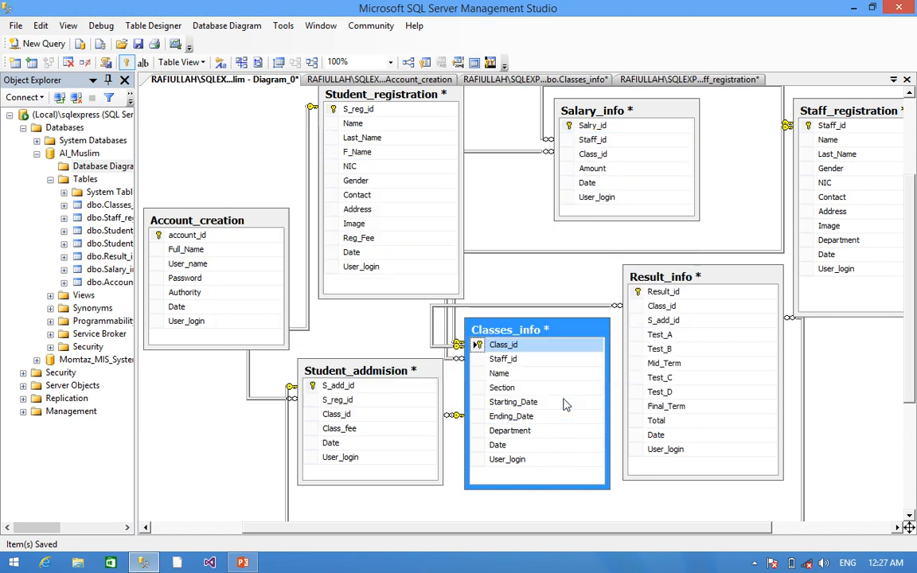
Reroute the Student_addmision–Classes_info relationship line below Student_addmision so its ends sit beside Class_id in both tables
{"action": "left_click_drag", "start_coordinate": [454, 457], "coordinate": [277, 415]}
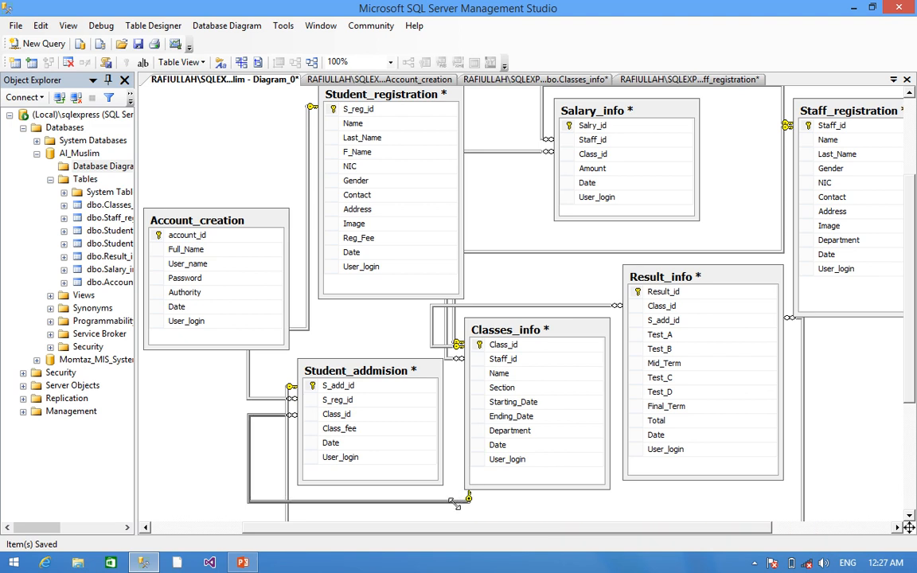
{"action": "left_click_drag", "start_coordinate": [451, 500], "coordinate": [460, 356]}
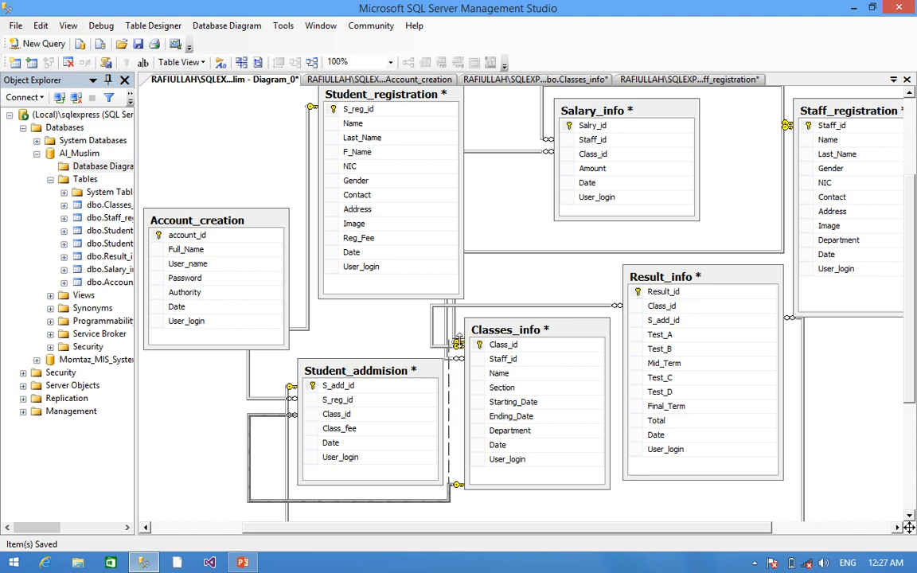
{"action": "left_click_drag", "start_coordinate": [459, 341], "coordinate": [459, 342]}
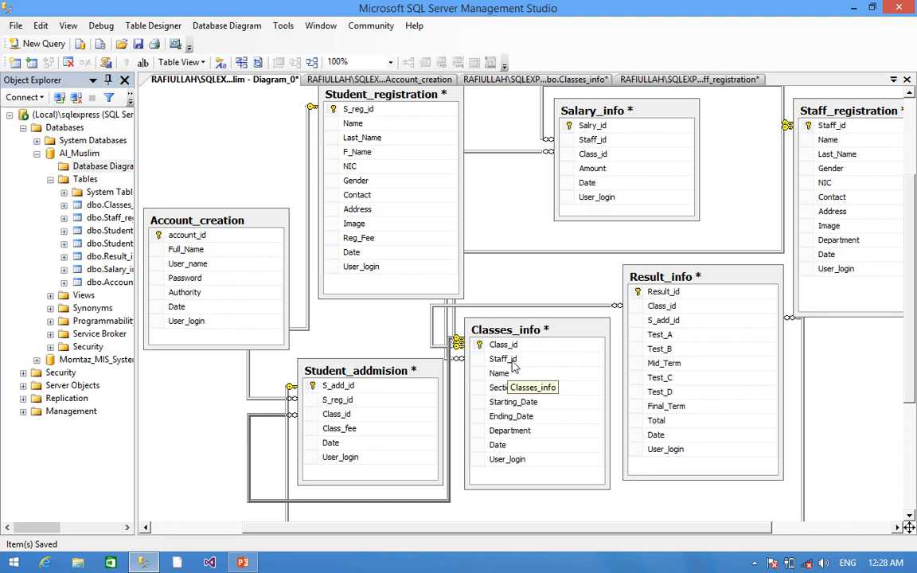
{"action": "left_click", "coordinate": [679, 310]}
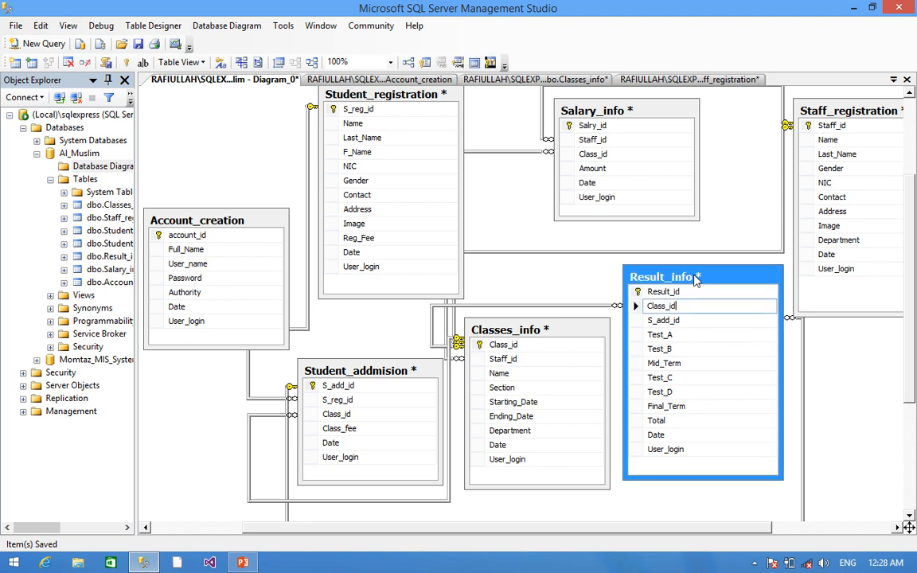
{"action": "left_click", "coordinate": [651, 320]}
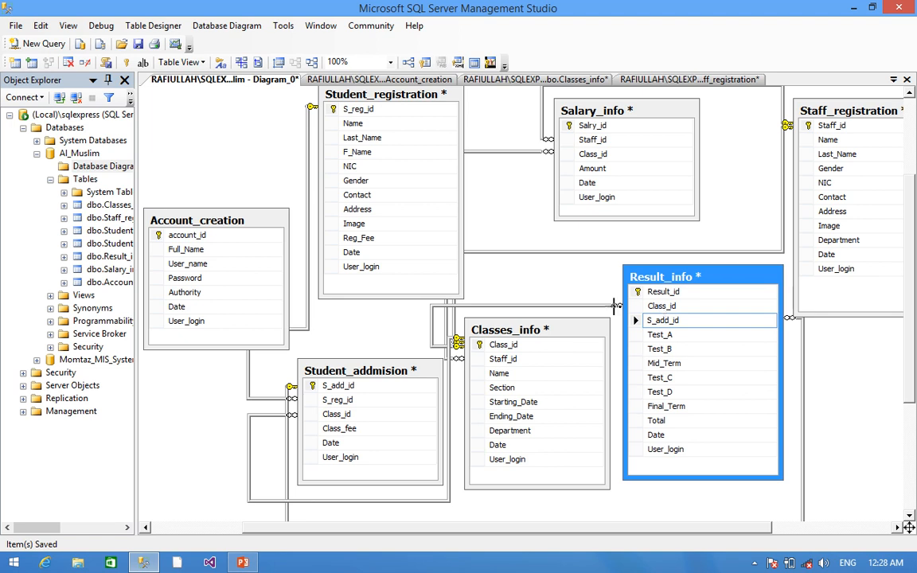
{"action": "left_click", "coordinate": [792, 340]}
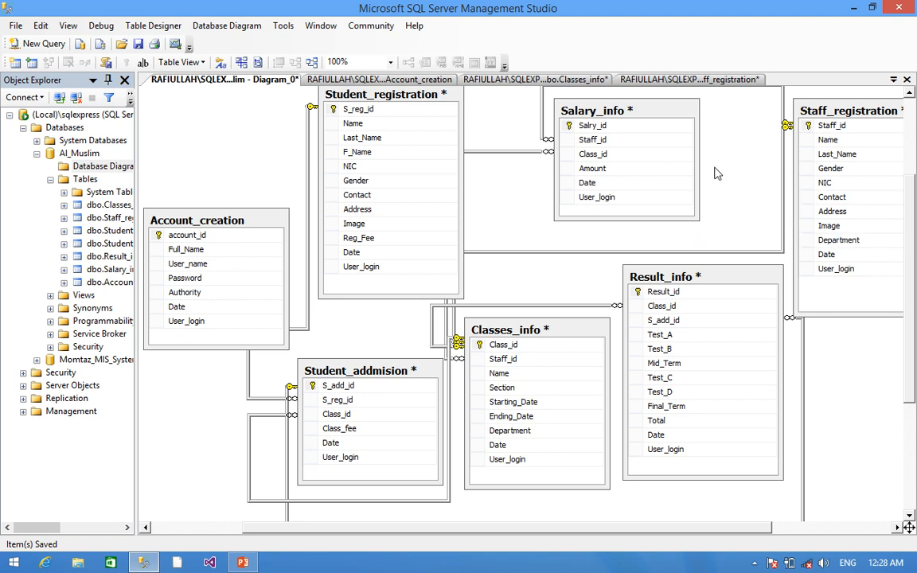
Save the database diagram under the name mydiagran, accepting that the listed affected tables are saved to the database
{"action": "key", "text": "ctrl+s"}
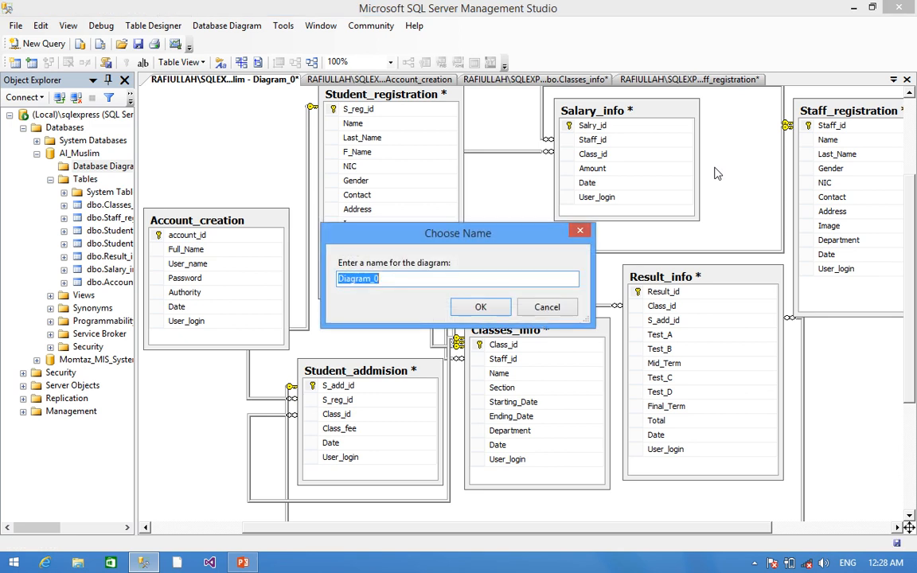
{"action": "type", "text": "mydiagram"}
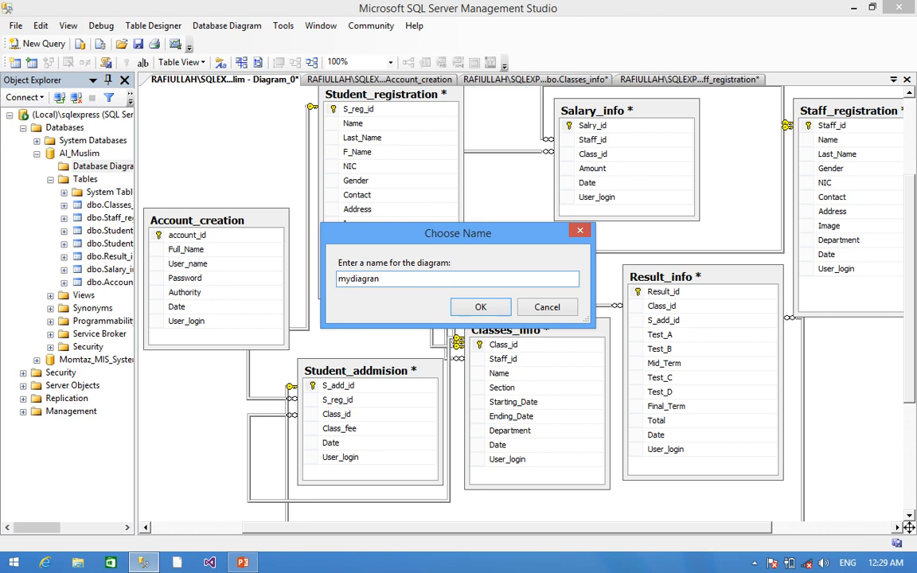
{"action": "left_click", "coordinate": [480, 308]}
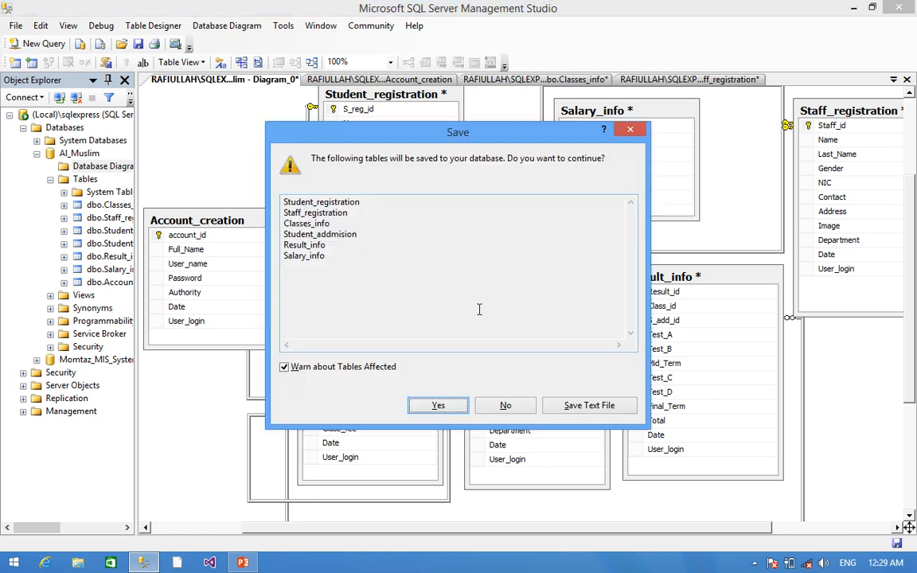
{"action": "left_click", "coordinate": [440, 407]}
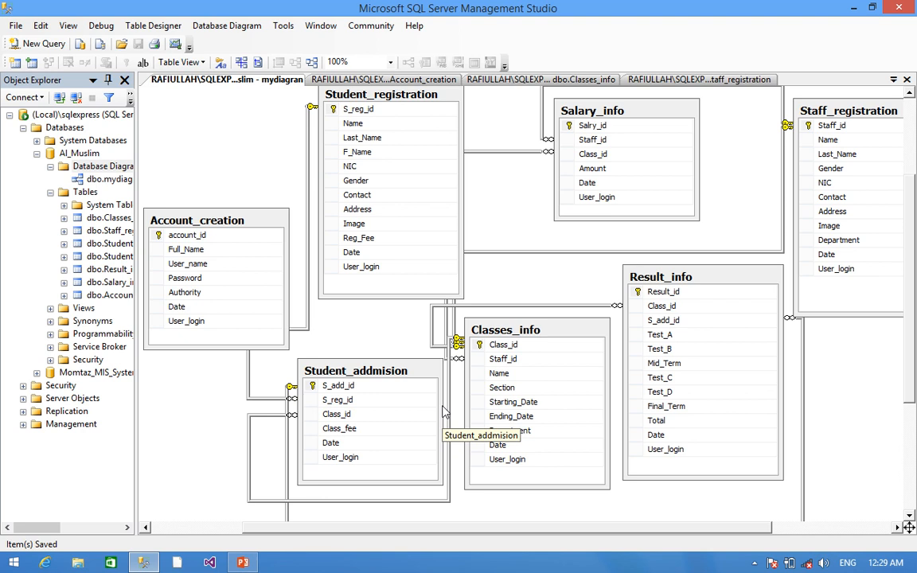
Set the diagram's zoom to 75% to view all the linked tables together
{"action": "mouse_move", "coordinate": [696, 527]}
{"action": "left_mouse_down"}
{"action": "mouse_move", "coordinate": [660, 528]}
{"action": "mouse_move", "coordinate": [678, 528]}
{"action": "left_mouse_up"}
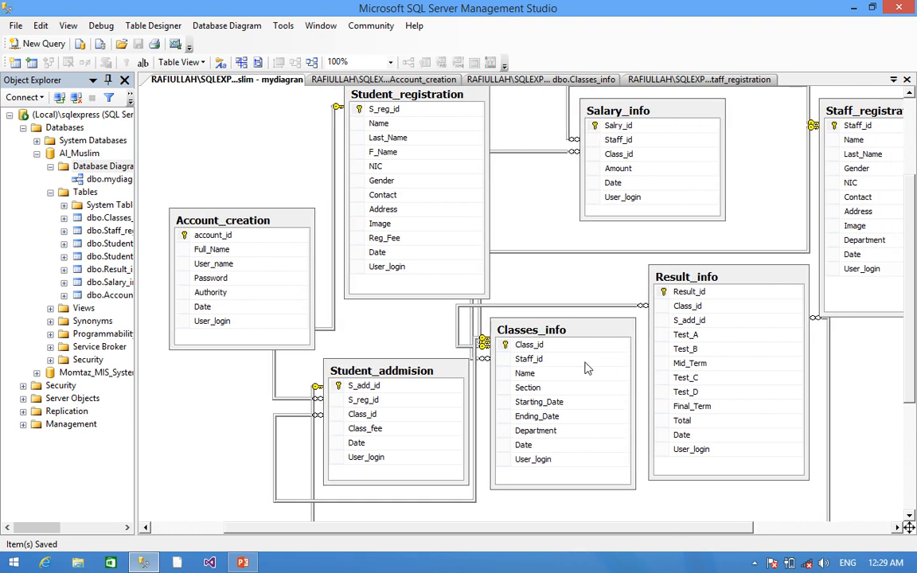
{"action": "left_click", "coordinate": [355, 63]}
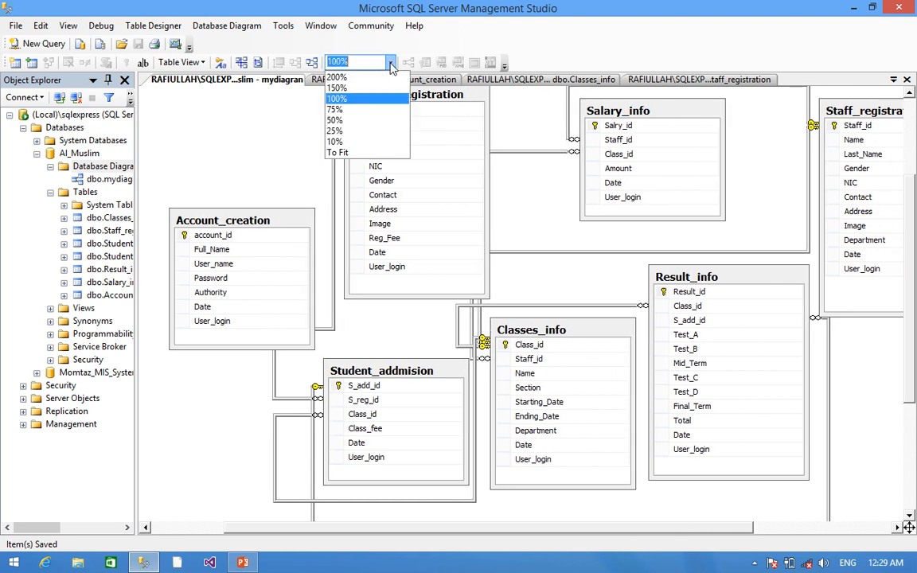
{"action": "left_click", "coordinate": [348, 110]}
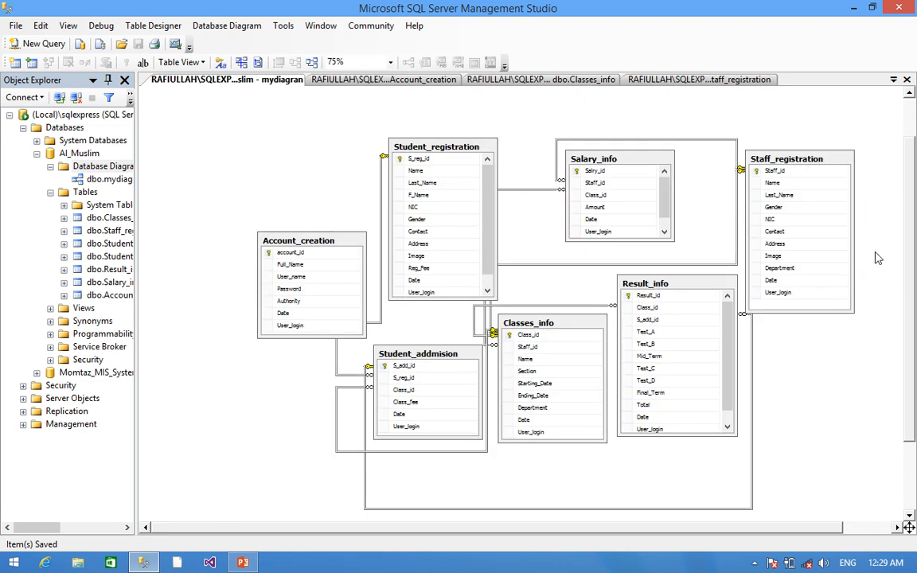